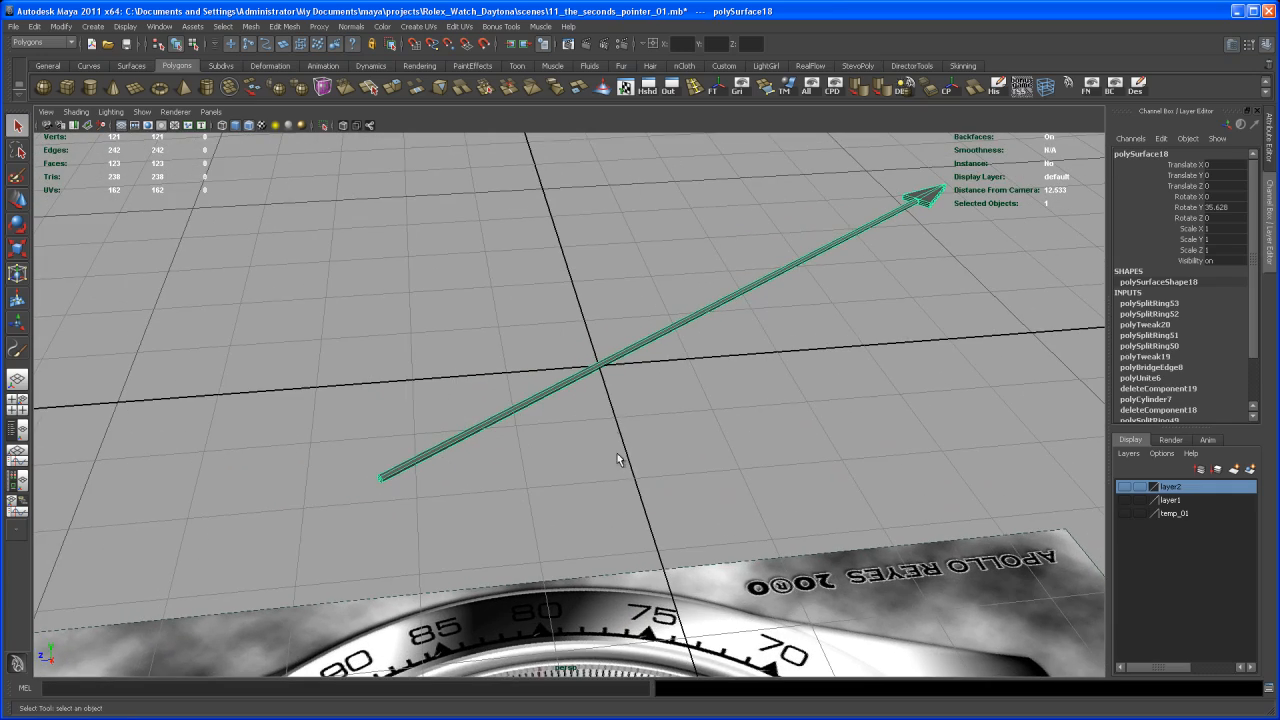
Step: Create a polygon cylinder at the origin and flatten it into a thin disc with a Y scale of 0.1
click(89, 87)
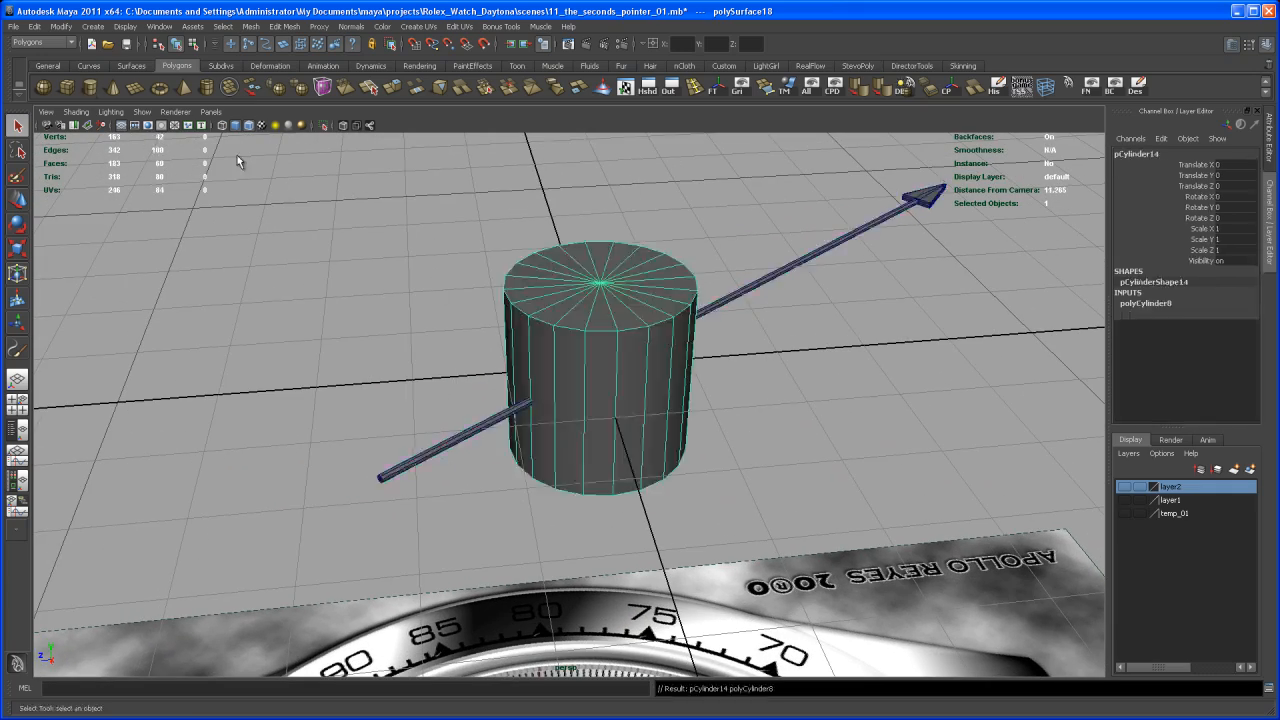
alt+drag(677, 420, 657, 390)
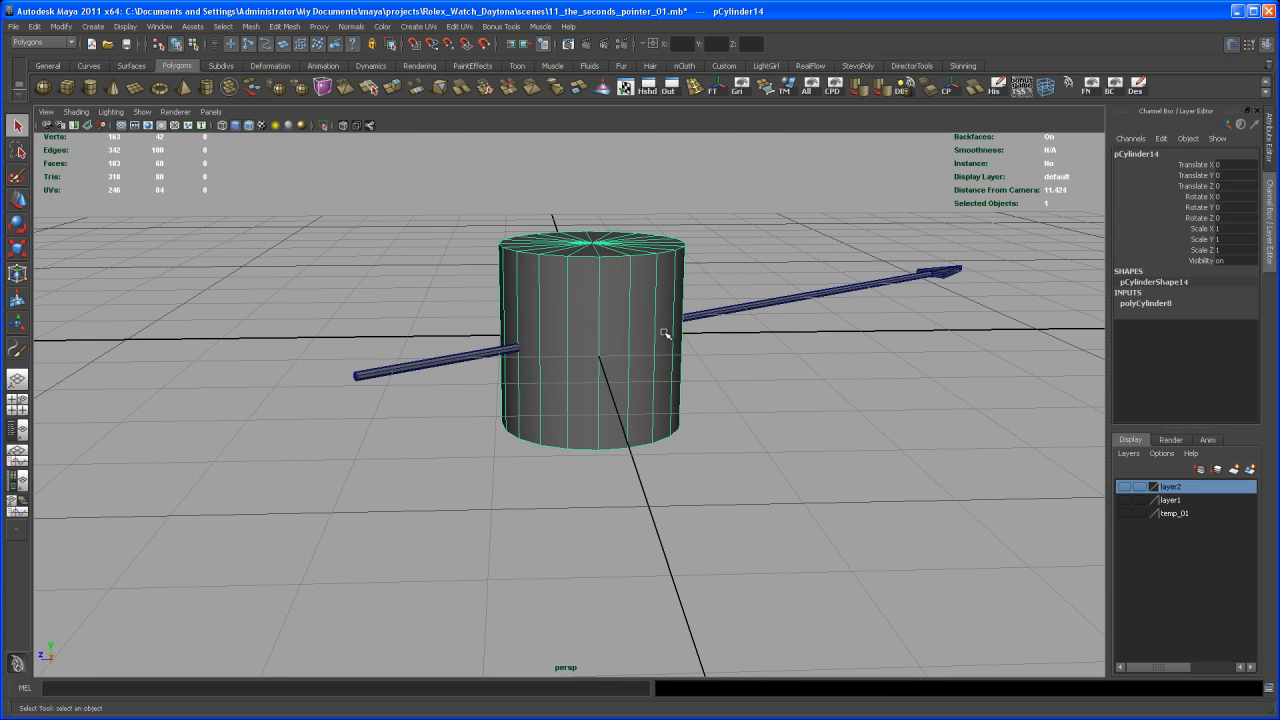
key(r)
alt+middle_drag(600, 175, 592, 270)
drag(589, 175, 636, 414)
scroll(604, 400, up, 3)
Step: Copy the seconds pointer's Y rotation of 35.628 onto the flattened cylinder
key(q)
click(485, 450)
mouse_move(483, 478)
alt+mouse_down()
mouse_move(503, 488)
mouse_move(478, 457)
alt+mouse_up()
alt+middle_drag(834, 256, 786, 316)
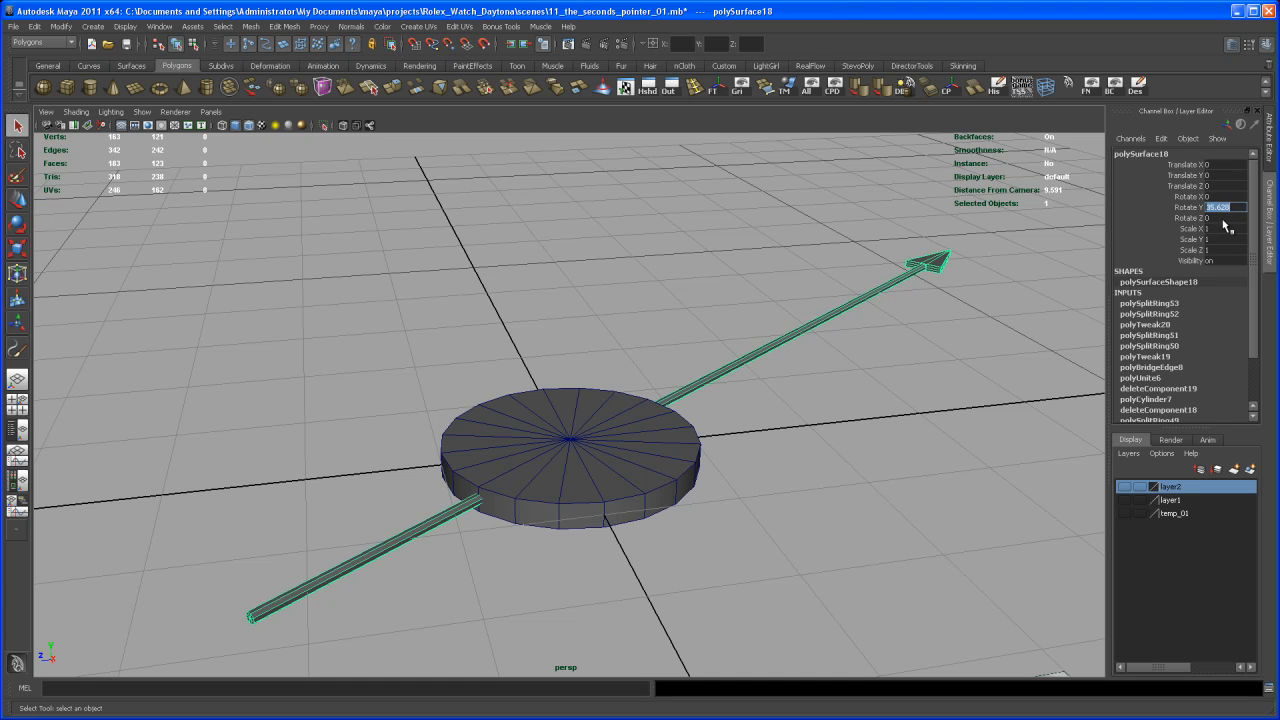
click(637, 476)
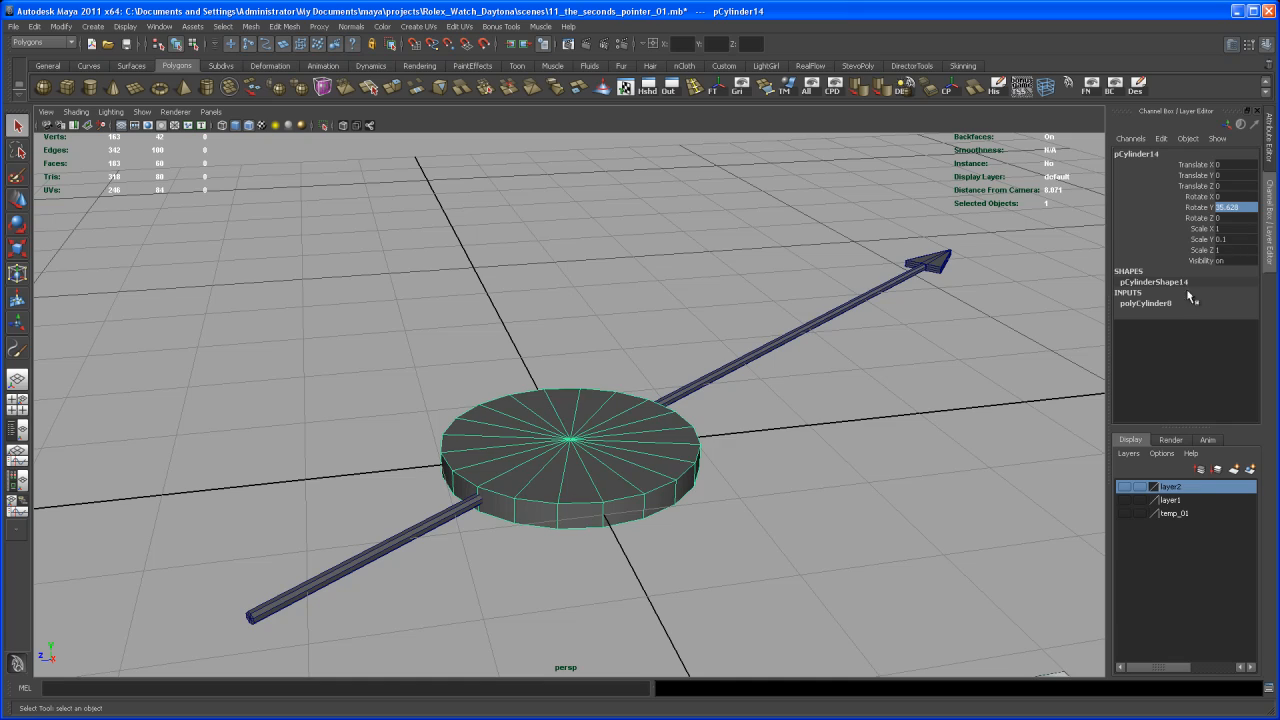
alt+drag(752, 505, 767, 465)
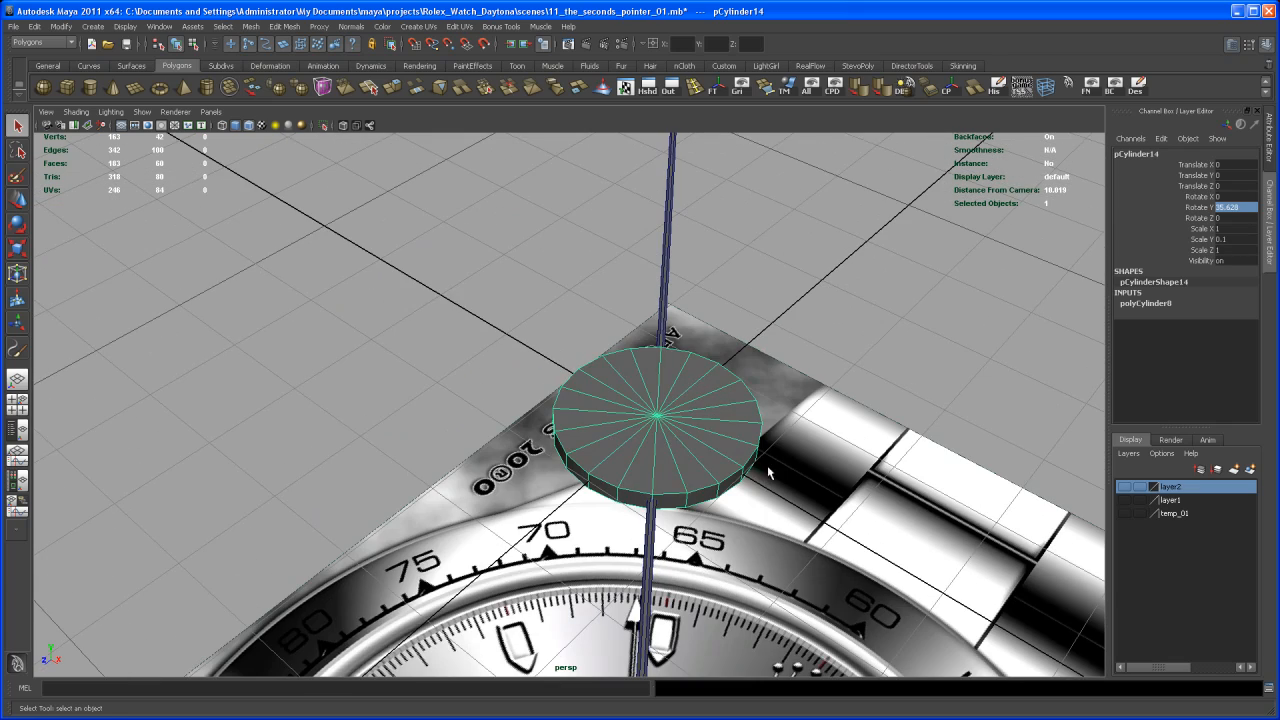
Step: Move the disc onto the pointer's tail over the reference image, to about X 1.314 and Z 1.834
alt+drag(719, 503, 748, 430)
key(w)
middle_drag(760, 398, 986, 437)
key(space)
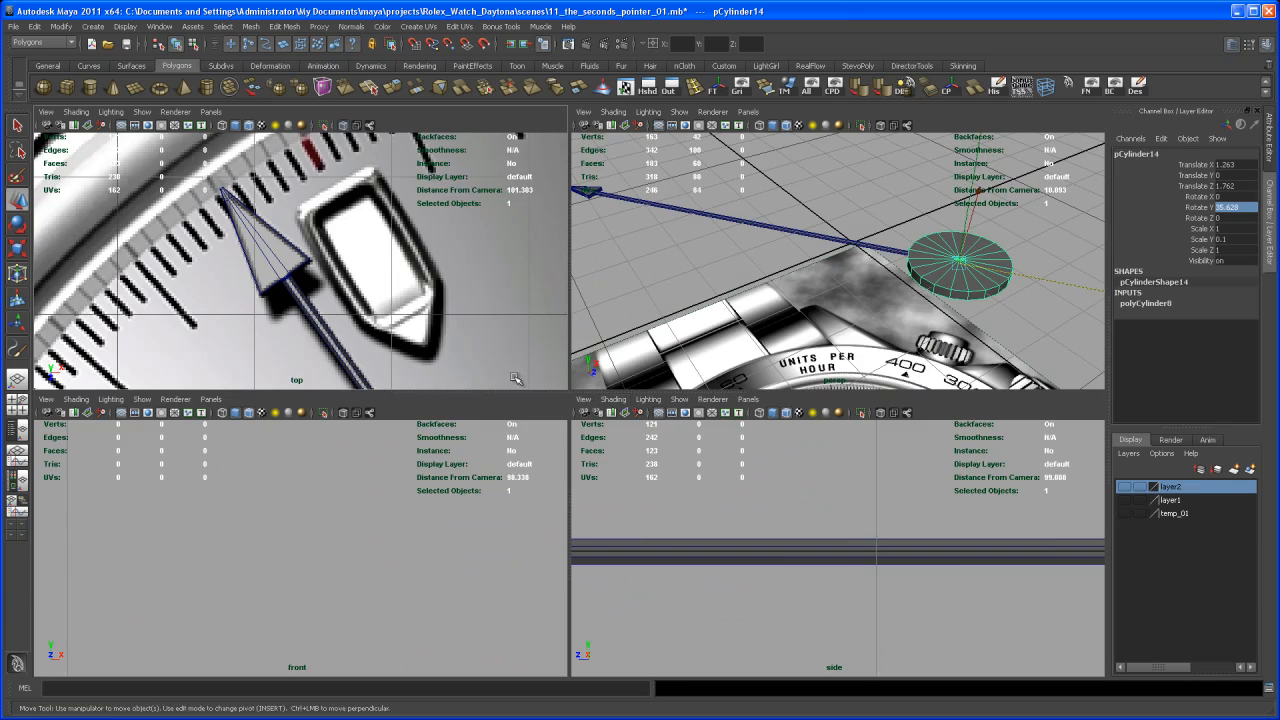
key(space)
key(f)
alt+middle_drag(662, 500, 633, 452)
drag(641, 501, 651, 515)
alt+right_drag(628, 425, 686, 446)
Step: Scale the disc into a narrow ellipse of about X 0.12 and Z 0.383, and reposition it to about X 1.333, Z 1.86
key(r)
drag(748, 237, 595, 343)
drag(694, 563, 593, 484)
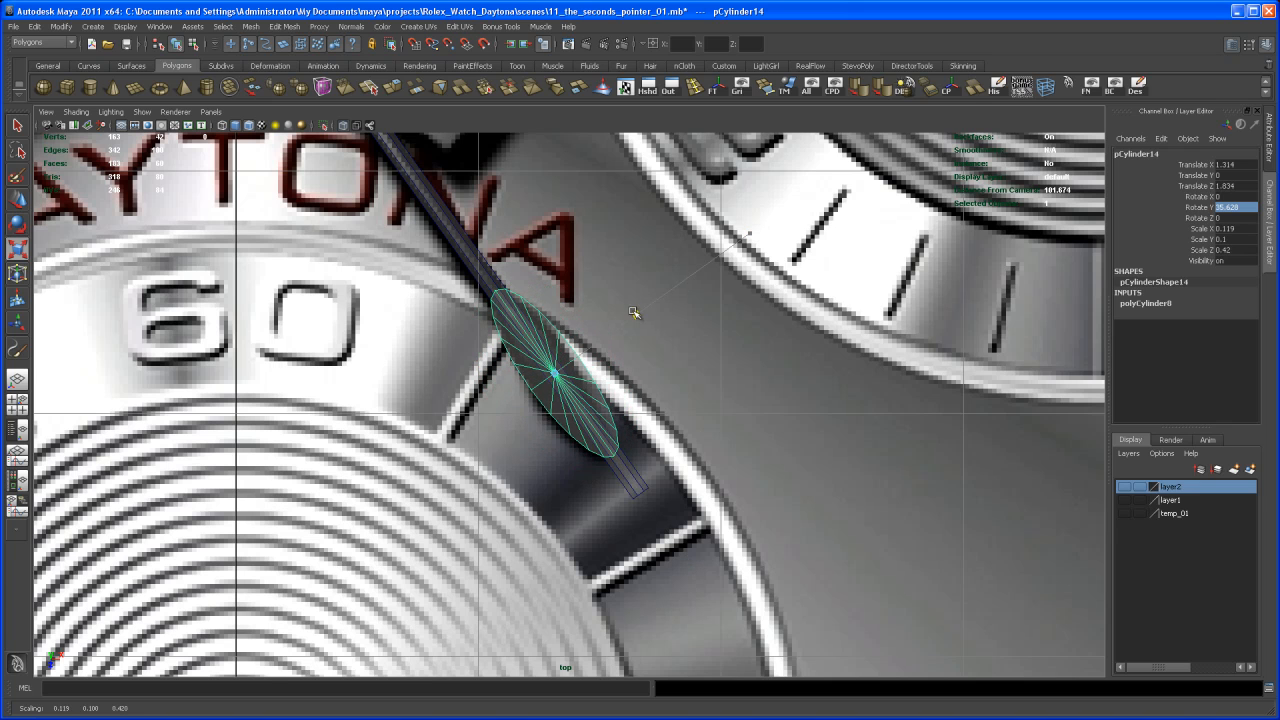
key(w)
drag(646, 502, 651, 511)
key(r)
drag(701, 577, 694, 566)
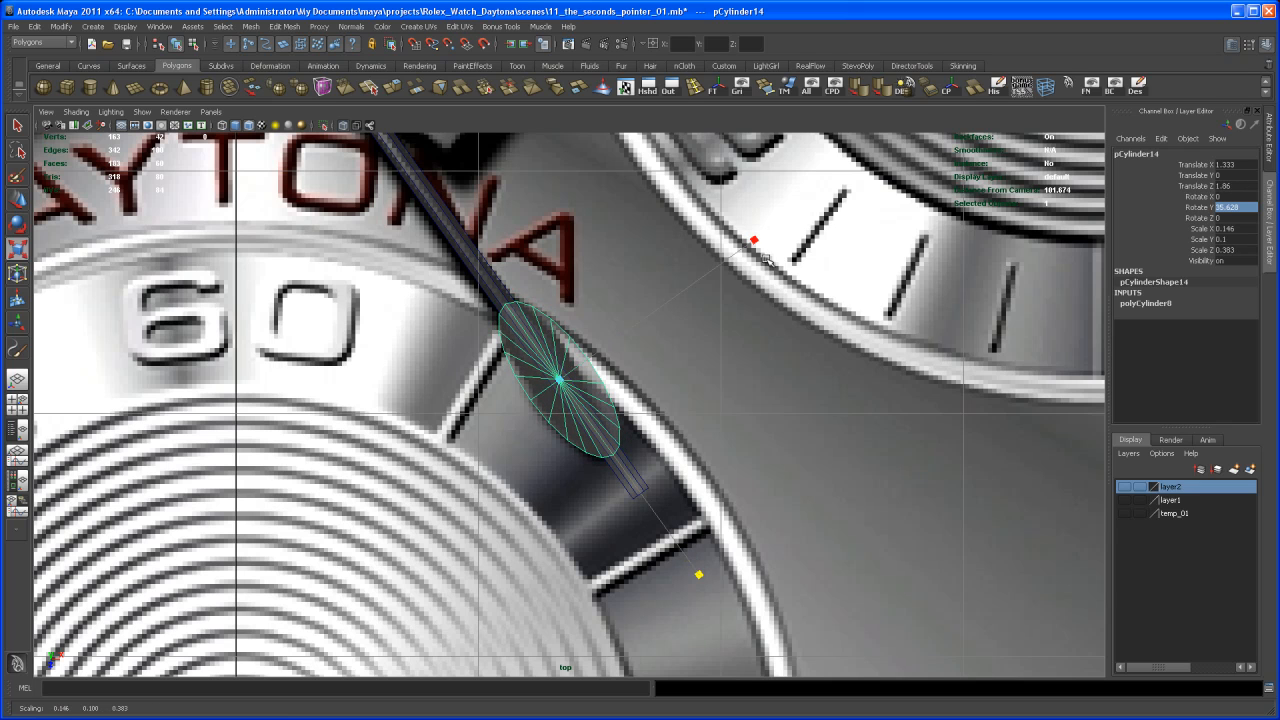
drag(754, 242, 726, 260)
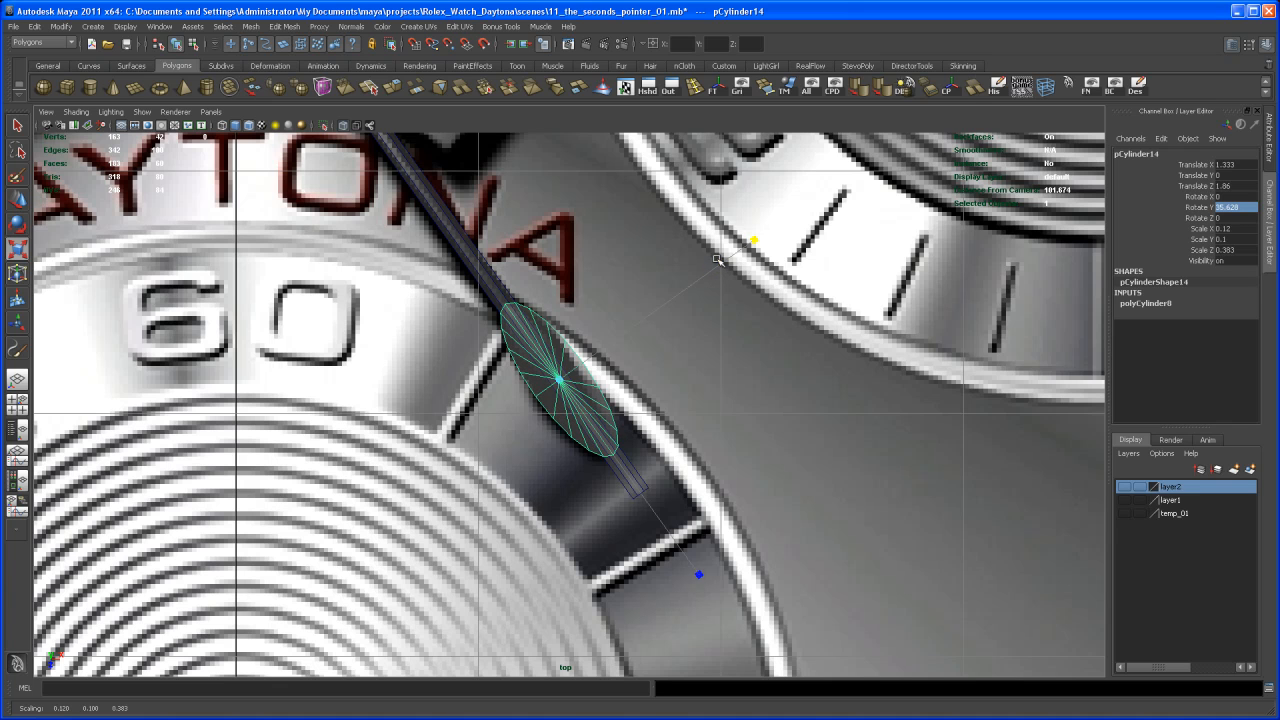
Step: Shorten the pointer's shaft by moving its tail-end vertices back to the near edge of the elliptical disc
key(space)
key(space)
alt+drag(805, 362, 648, 457)
key(q)
right_drag(450, 375, 408, 357)
drag(408, 357, 454, 413)
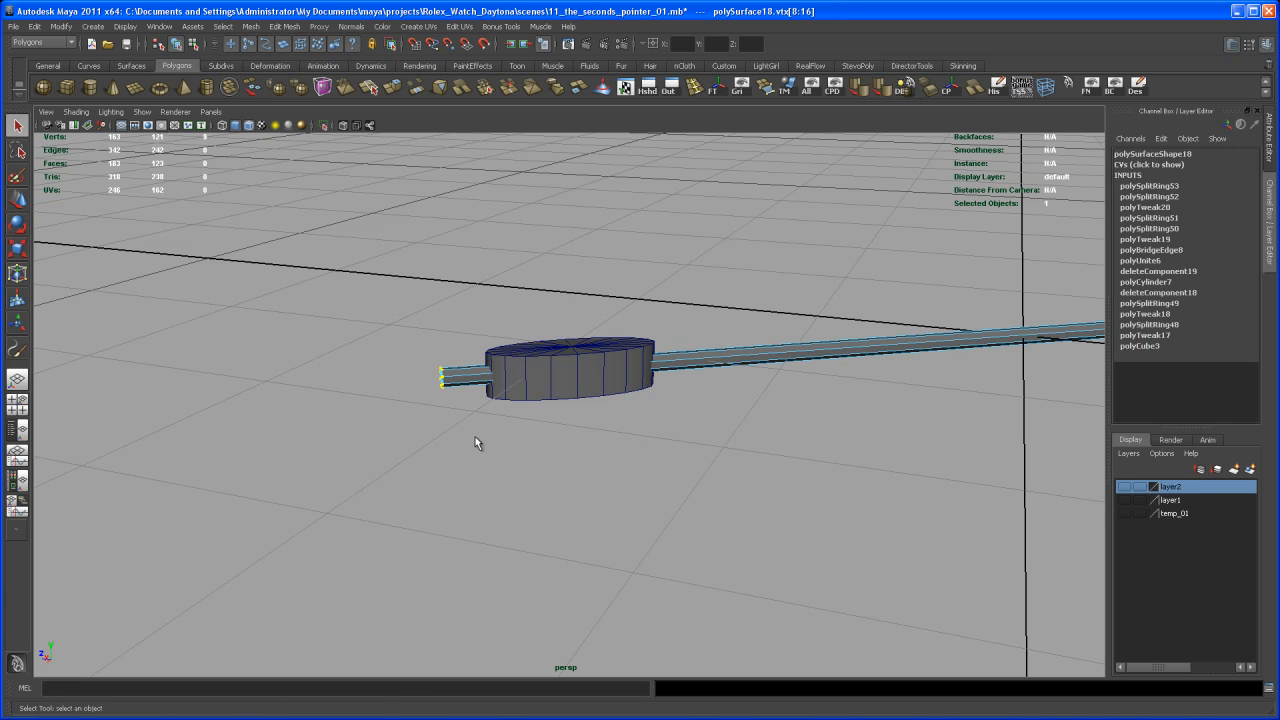
key(w)
drag(260, 393, 507, 360)
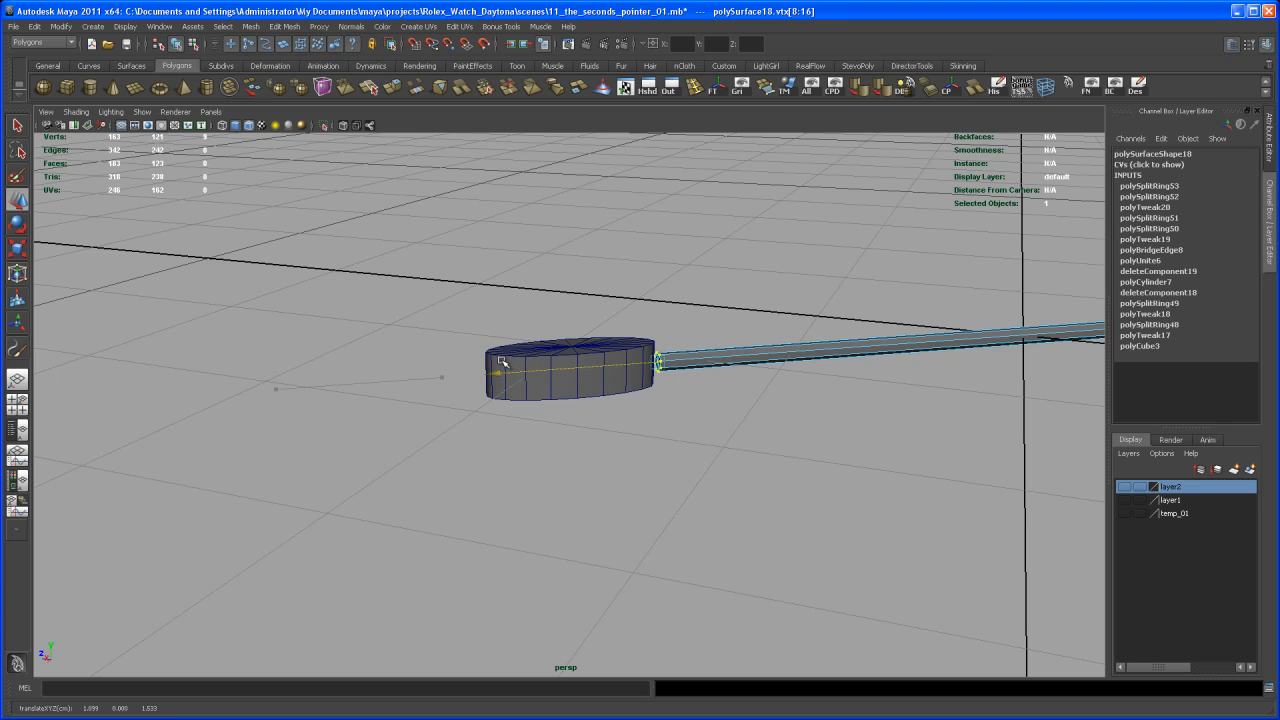
Step: Lower the disc's top vertices in the side view and snap them to the height of the shaft's upper edge
alt+drag(512, 378, 509, 408)
key(space)
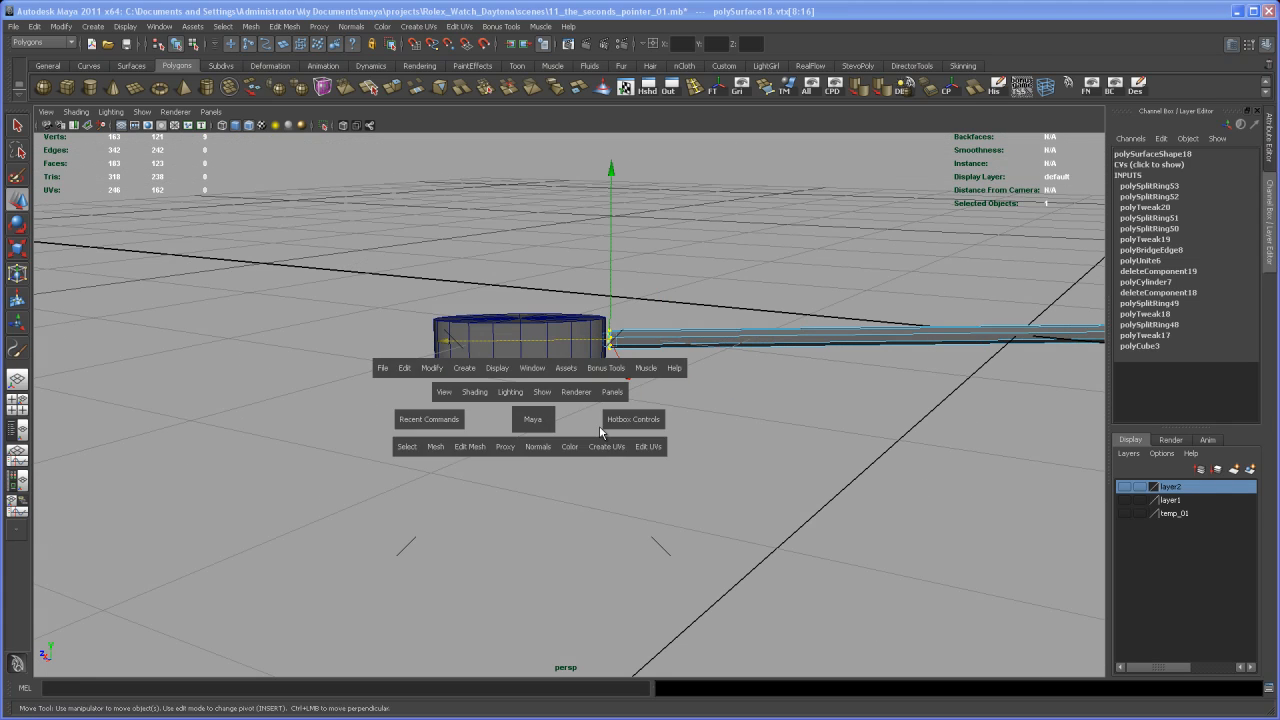
key(f)
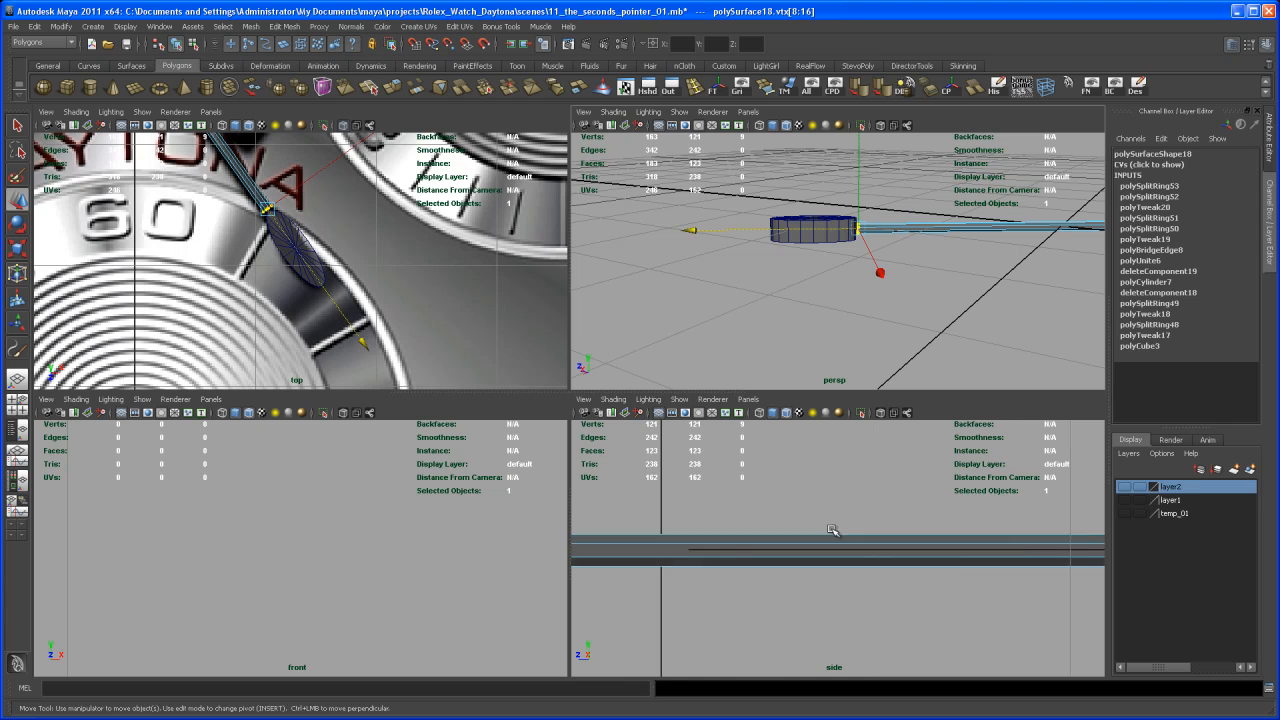
key(space)
alt+middle_drag(722, 507, 977, 500)
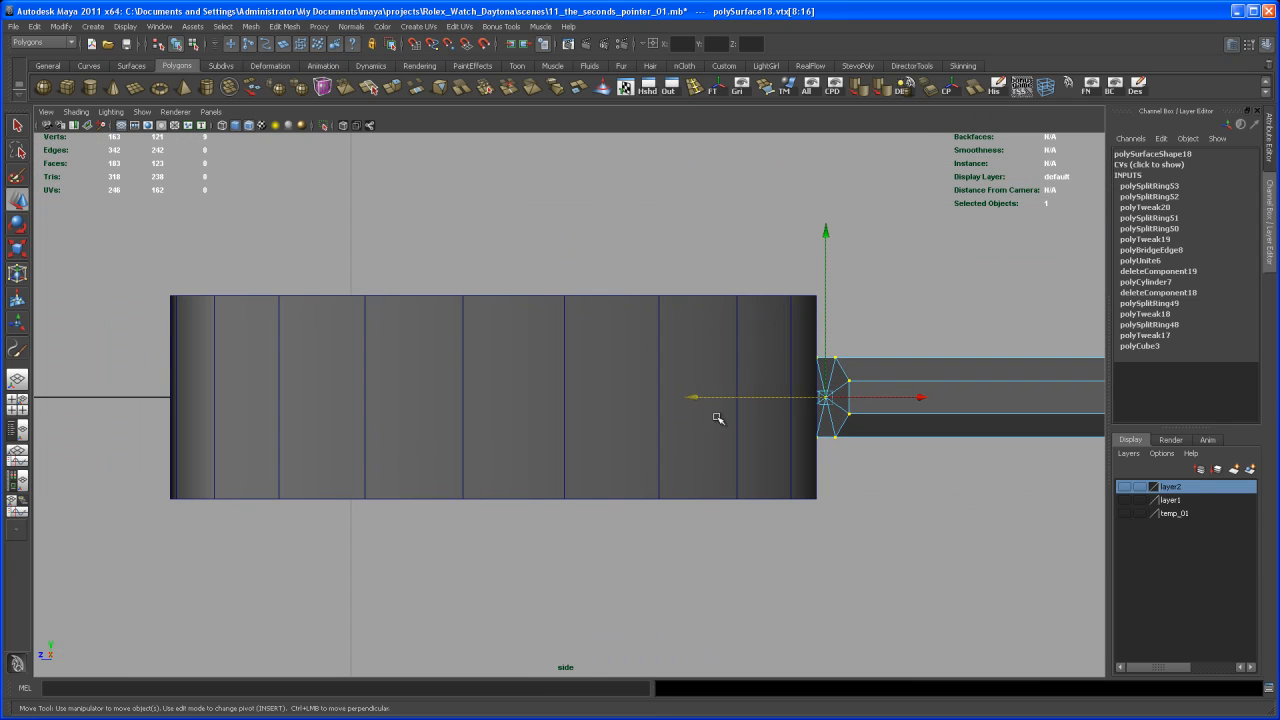
right_drag(565, 325, 487, 315)
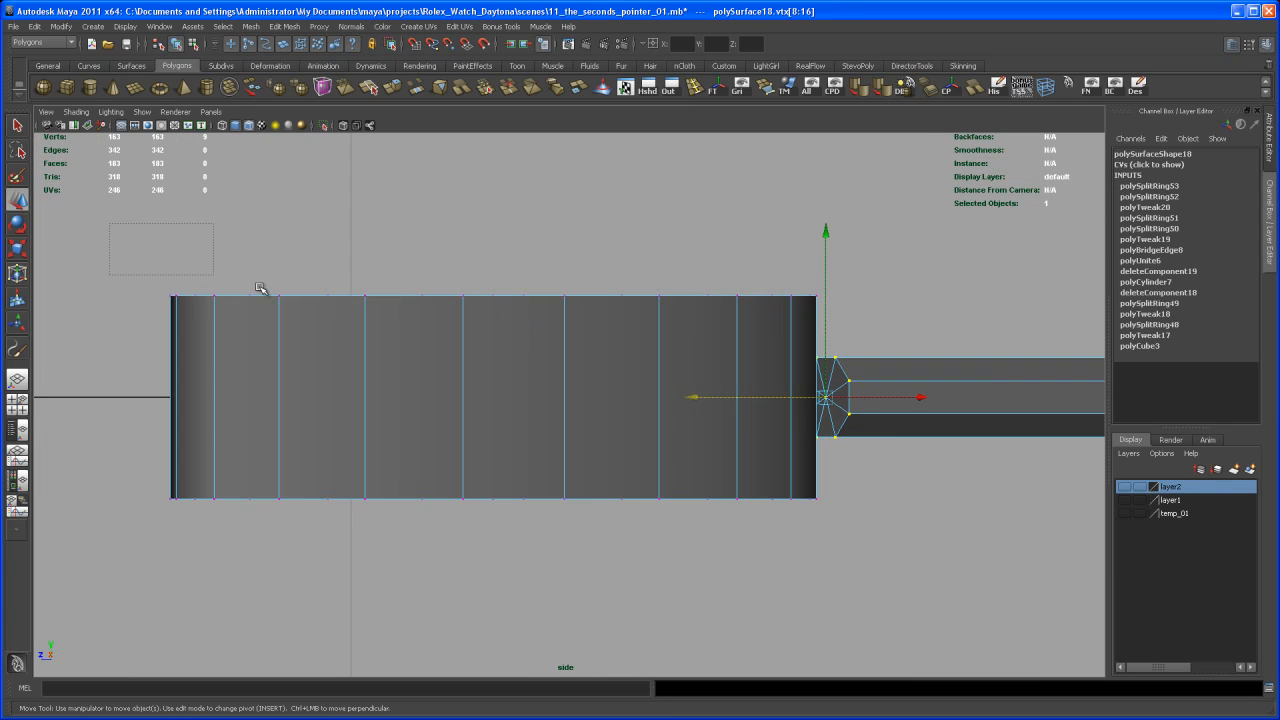
drag(828, 325, 828, 325)
drag(498, 218, 500, 246)
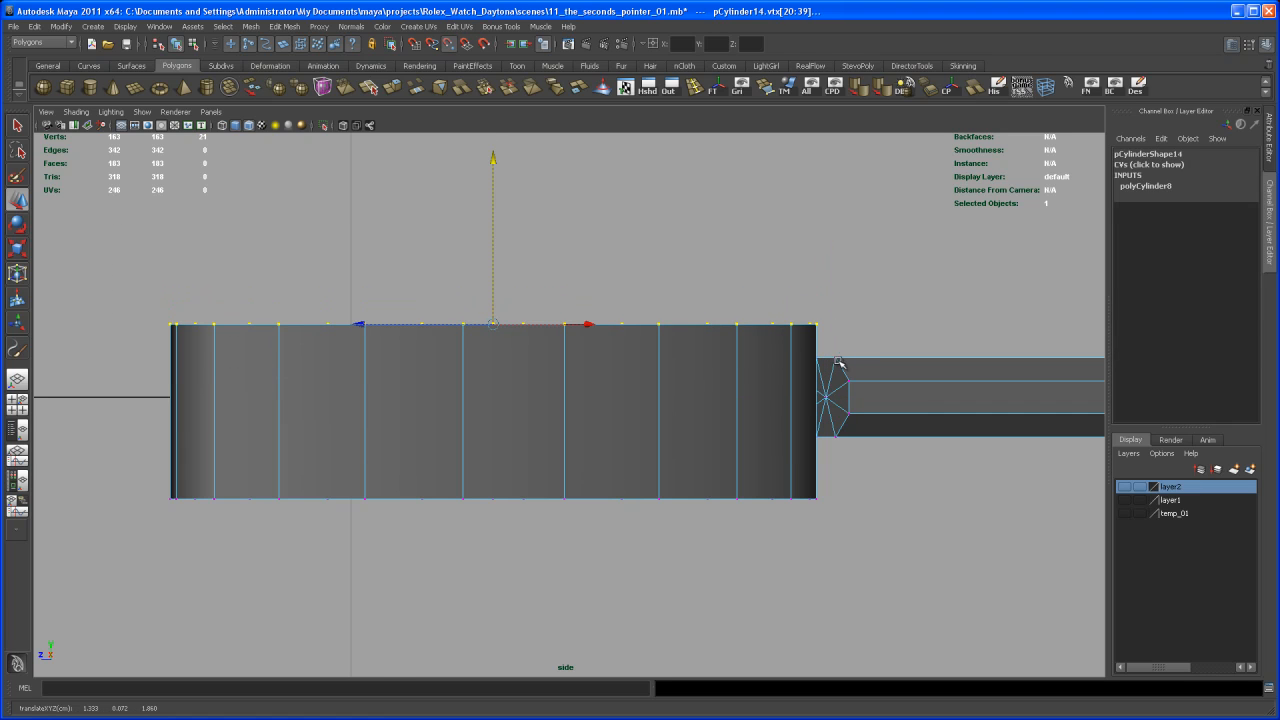
middle_drag(836, 358, 843, 360)
Step: Raise the disc's bottom vertices and snap them to the height of the shaft's lower edge
drag(134, 494, 902, 598)
middle_drag(478, 393, 493, 386)
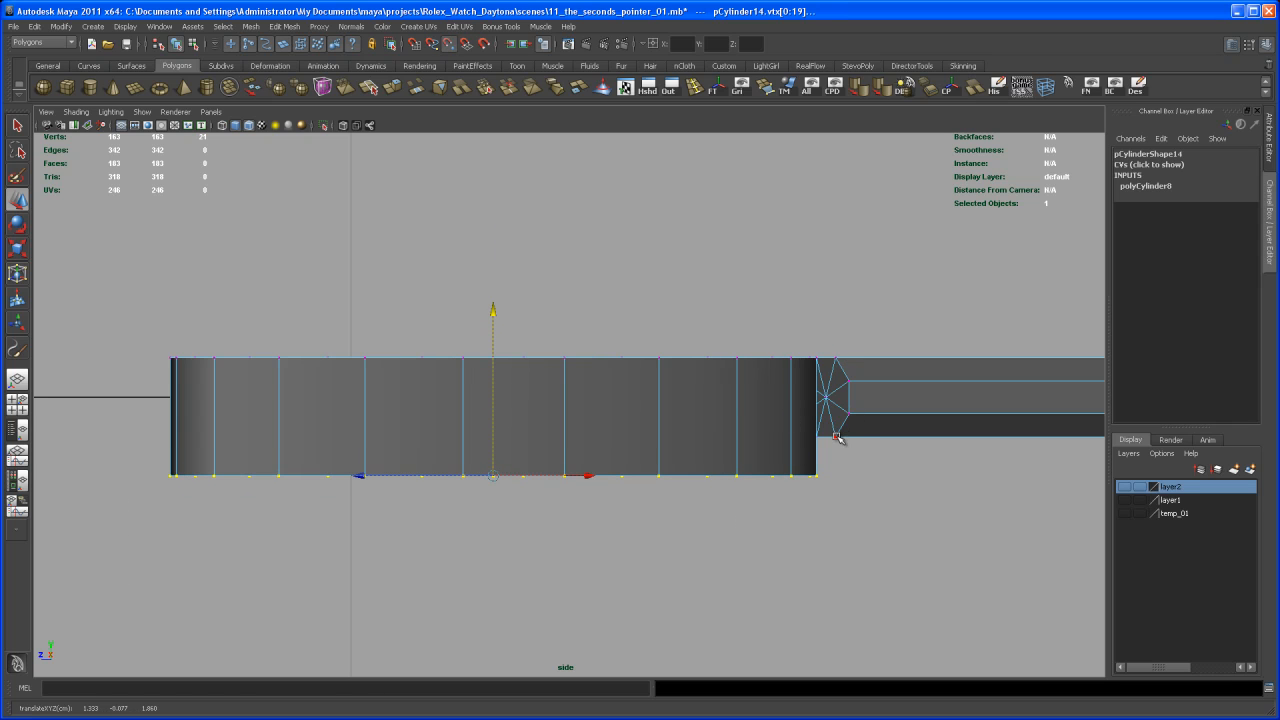
middle_drag(837, 440, 840, 450)
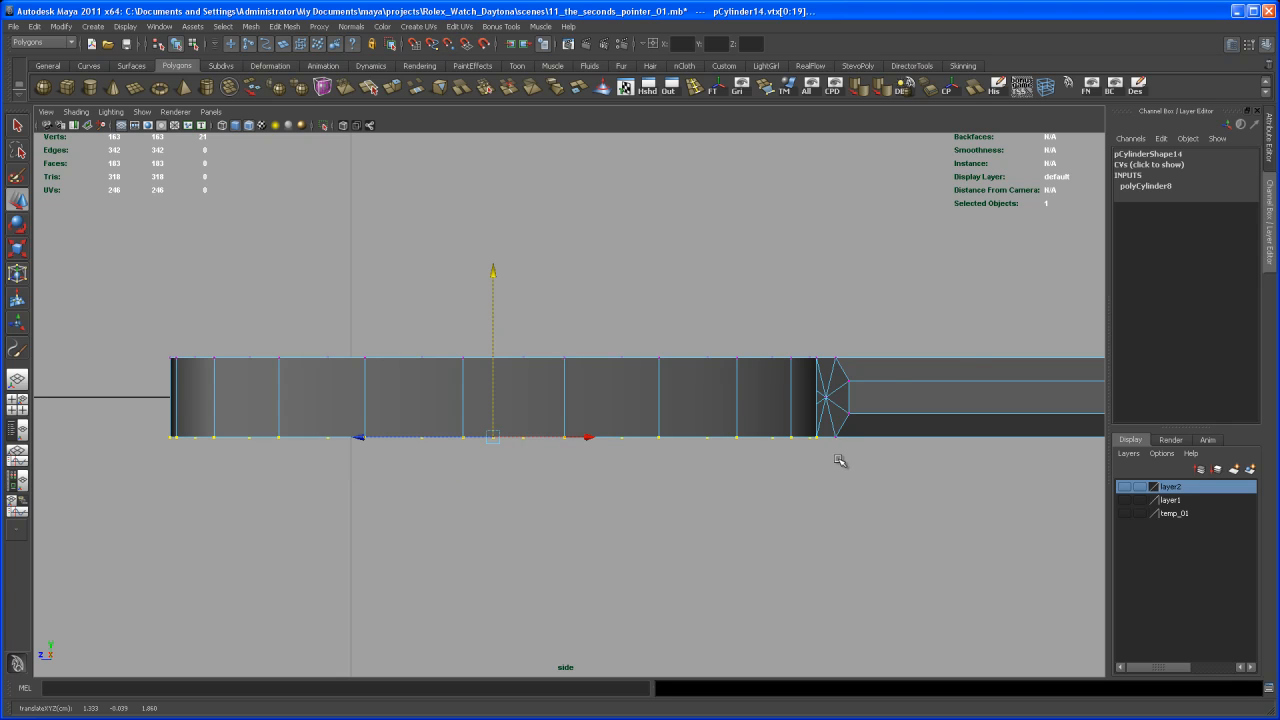
Step: Delete the cap faces at the end of the shaft facing the disc
key(space)
key(space)
alt+drag(768, 356, 797, 463)
alt+middle_drag(797, 463, 877, 449)
alt+right_drag(877, 449, 740, 489)
alt+middle_drag(740, 489, 647, 570)
alt+right_drag(647, 570, 731, 589)
alt+middle_drag(731, 589, 791, 474)
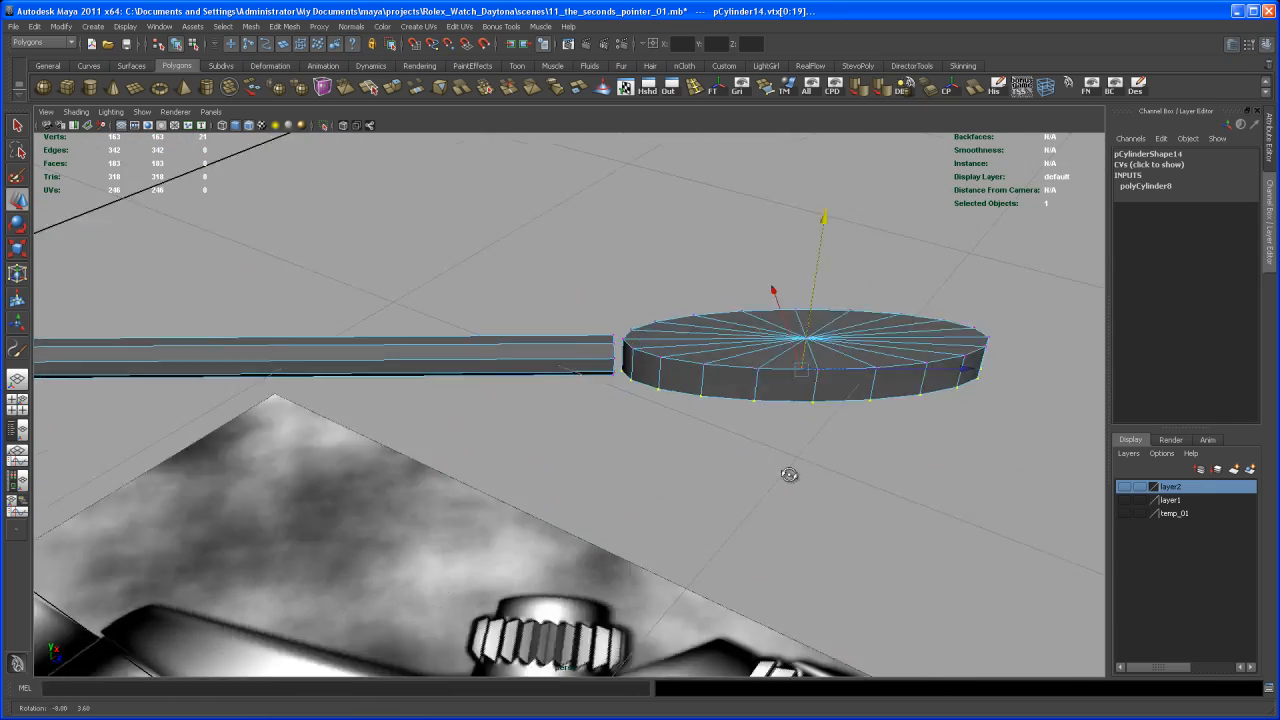
alt+drag(791, 474, 870, 530)
alt+middle_drag(870, 530, 825, 480)
alt+drag(825, 480, 590, 520)
right_click(540, 456)
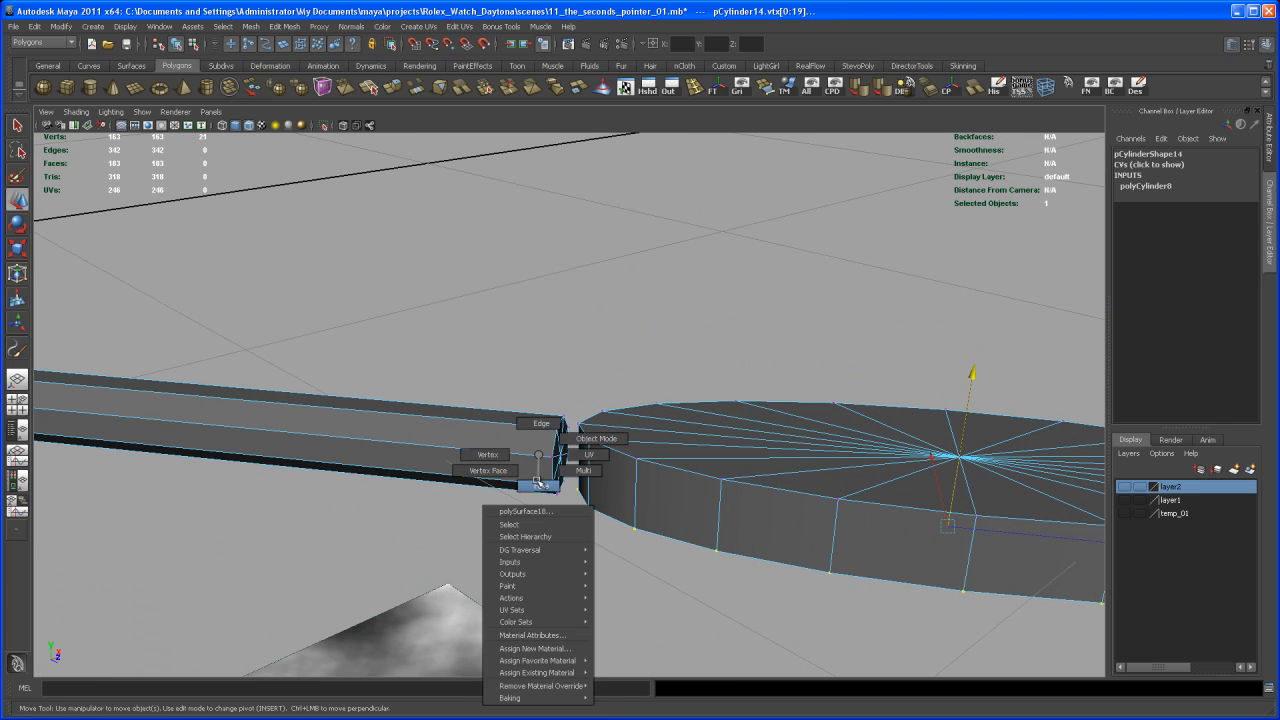
click(540, 484)
drag(570, 527, 571, 523)
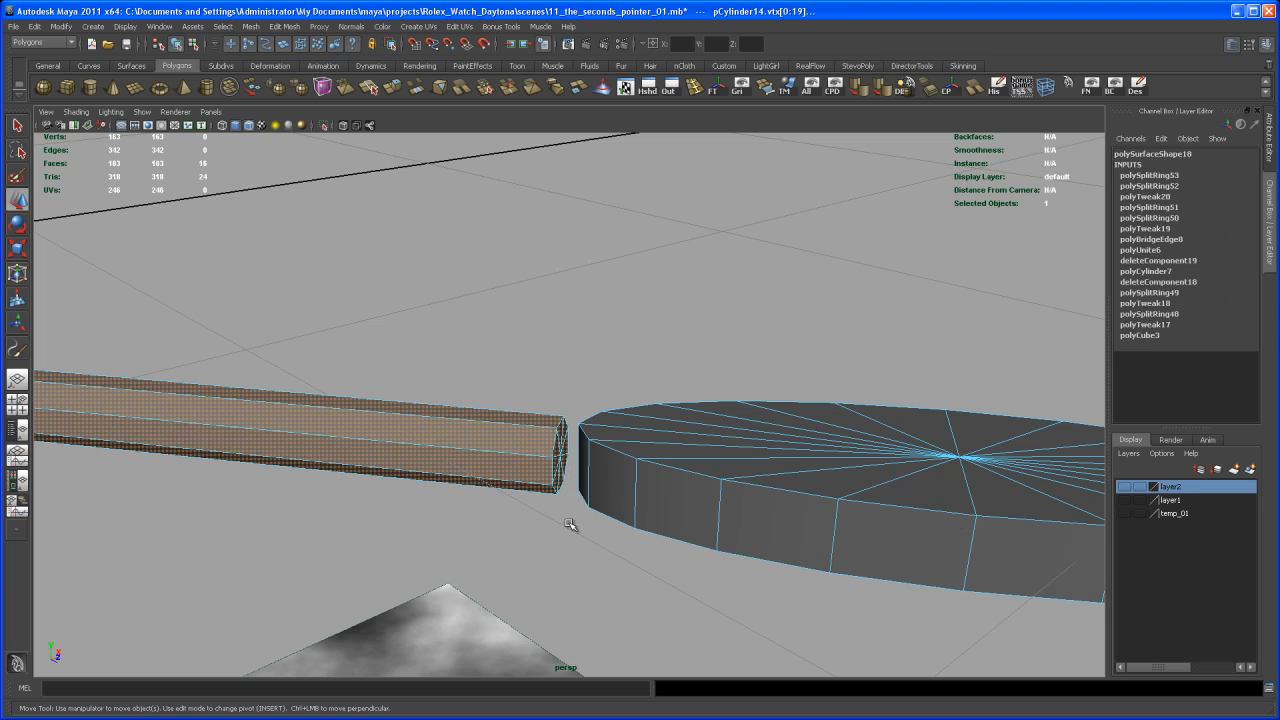
key(Delete)
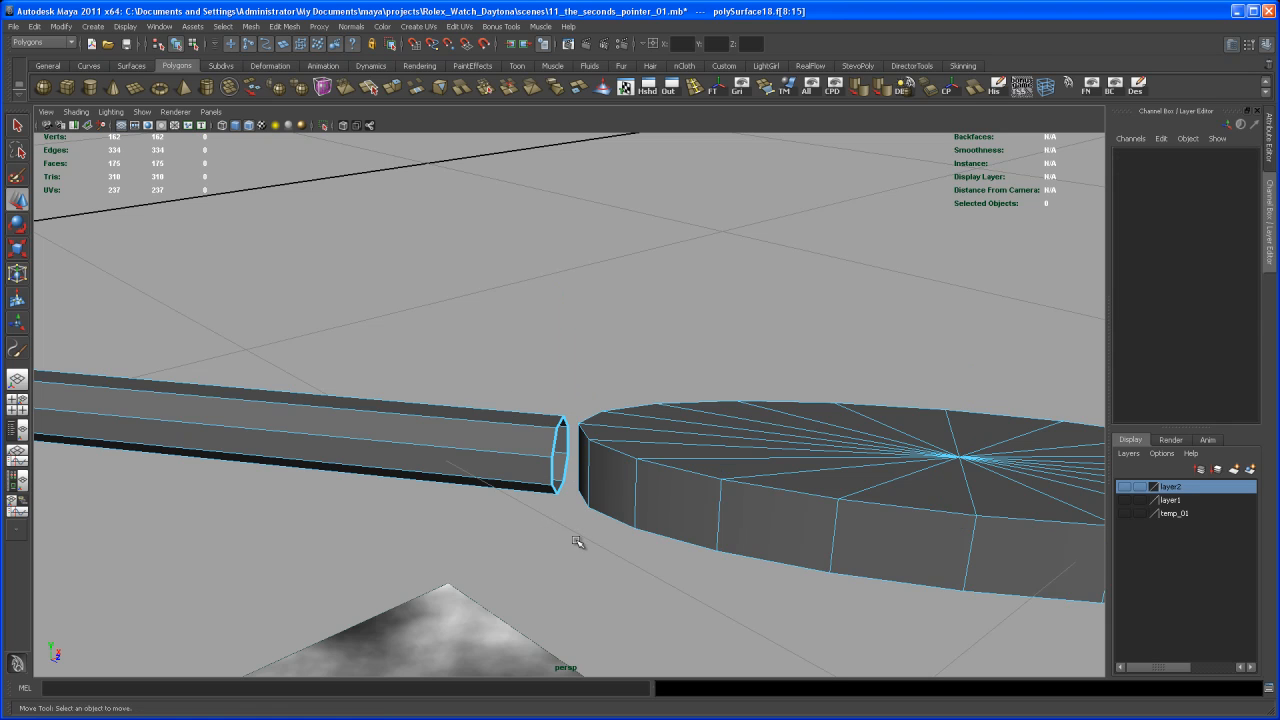
Step: Set the disc's axis subdivisions to 10
alt+drag(593, 527, 723, 464)
mouse_move(723, 464)
right_down()
mouse_move(748, 454)
mouse_move(724, 469)
right_up()
click(723, 468)
mouse_move(651, 486)
alt+mouse_down()
mouse_move(663, 491)
mouse_move(677, 466)
mouse_move(660, 482)
alt+mouse_up()
scroll(655, 505, up, 3)
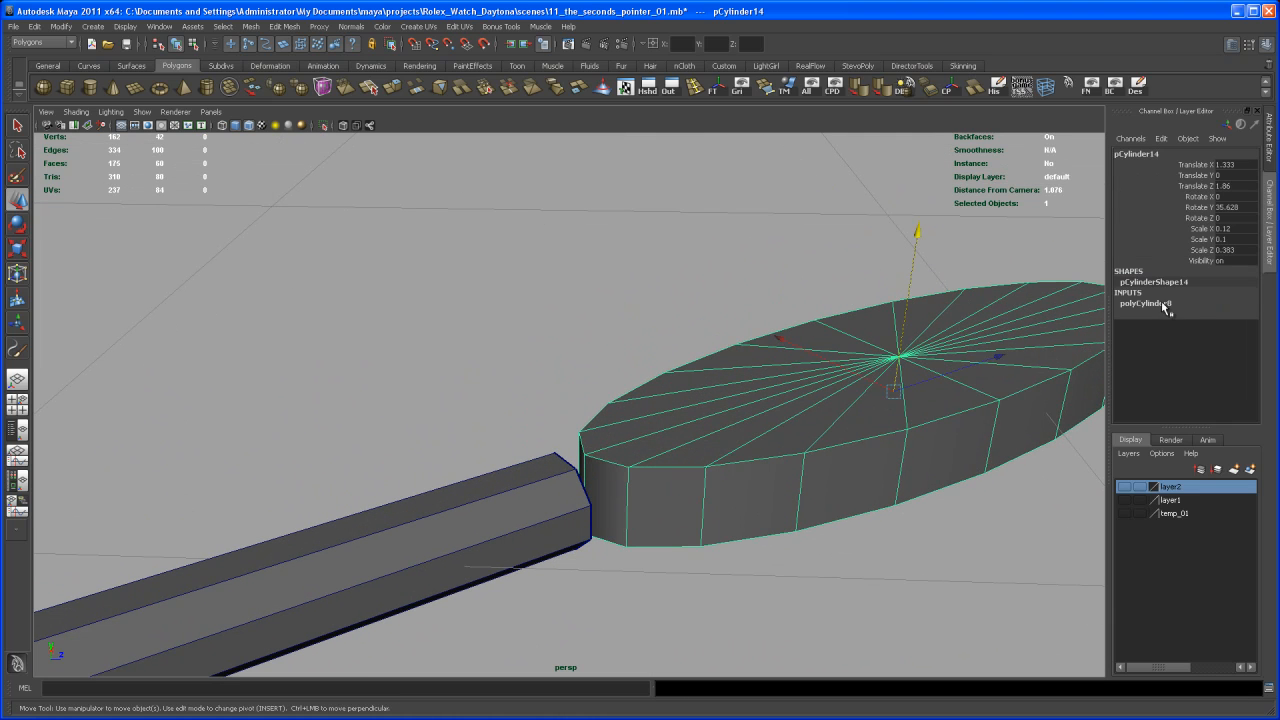
click(1160, 303)
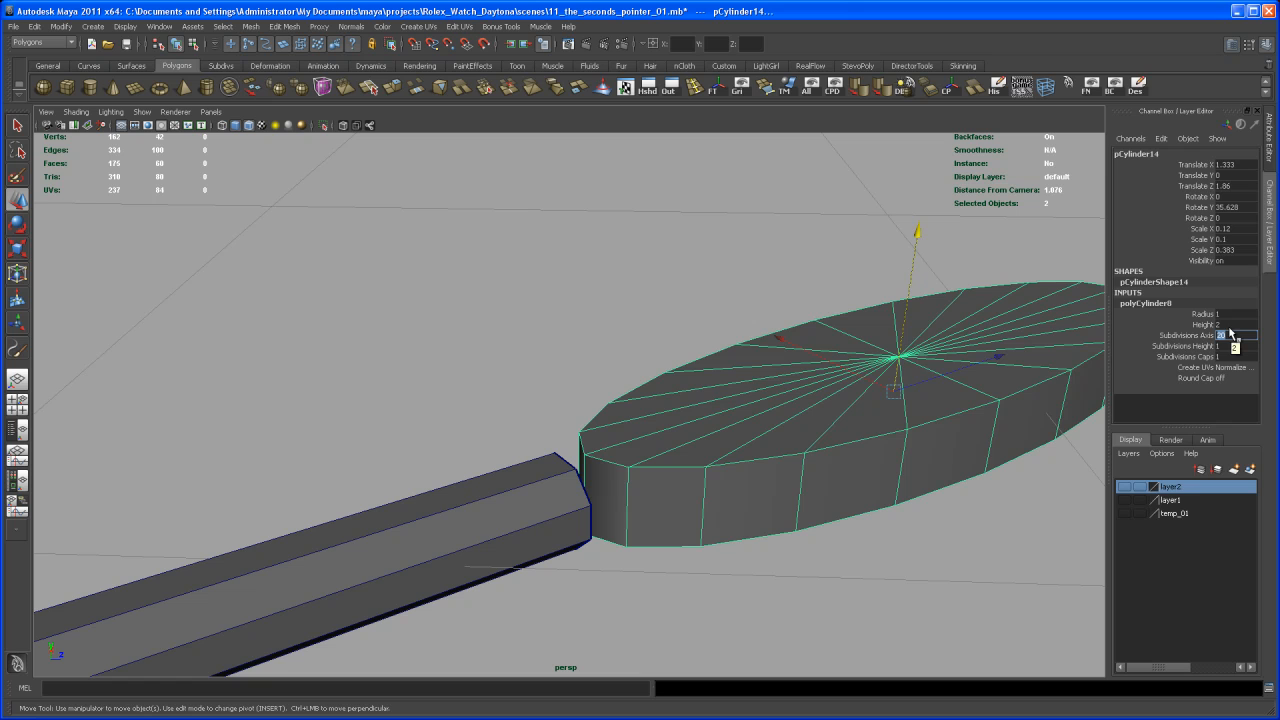
key(Return)
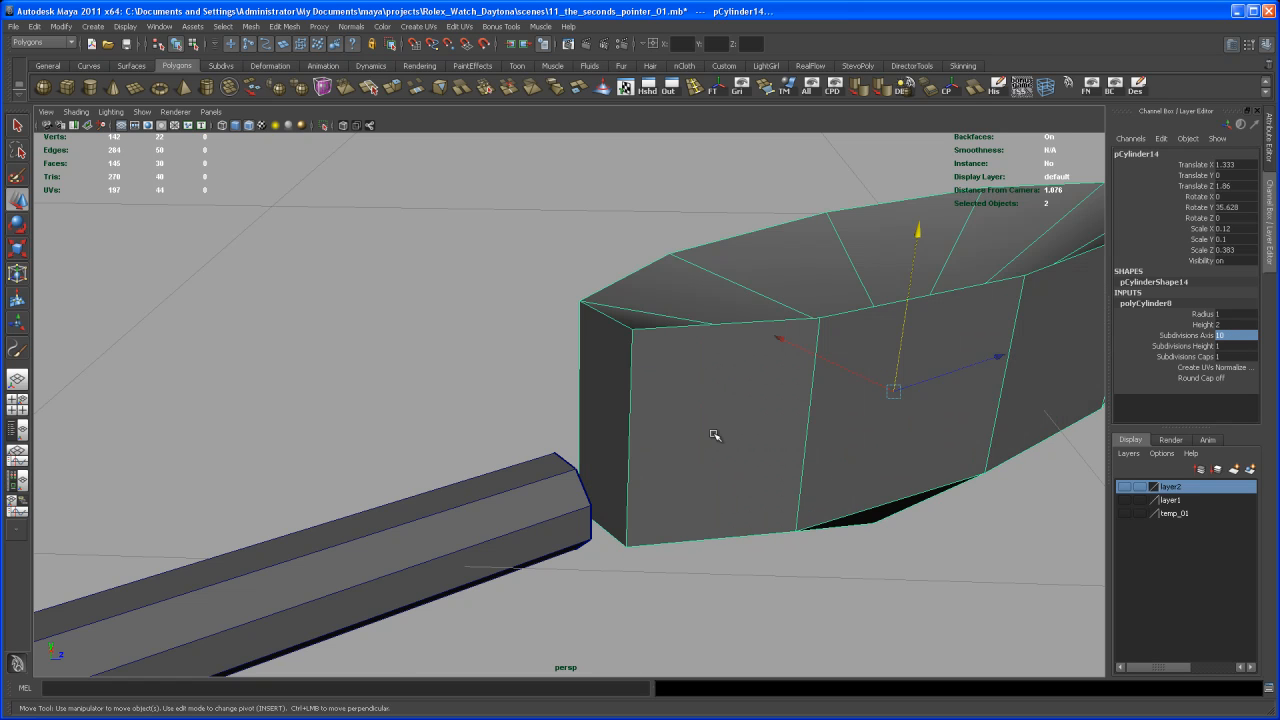
Step: Snap the ten-sided disc's top vertices down to the height of the shaft's upper edge in the side view
alt+drag(731, 438, 665, 470)
key(space)
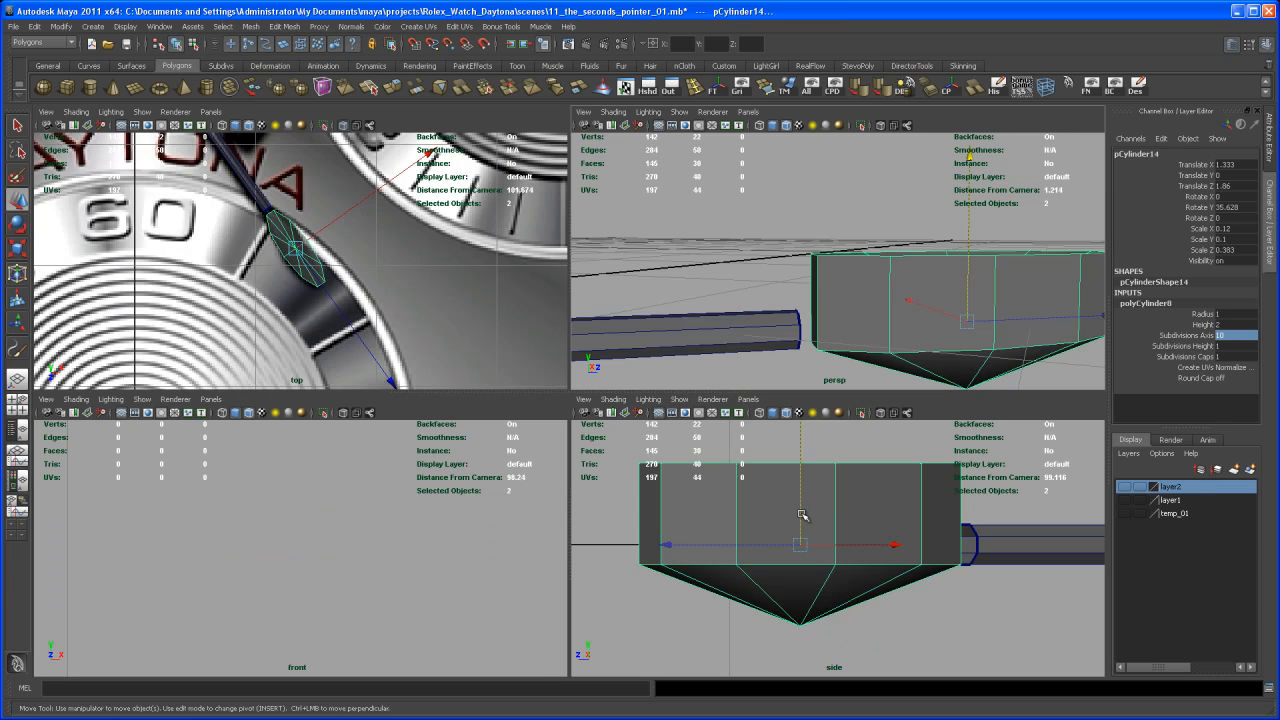
key(space)
alt+middle_drag(748, 458, 788, 510)
alt+middle_drag(700, 440, 680, 431)
right_drag(680, 320, 642, 312)
drag(583, 316, 848, 330)
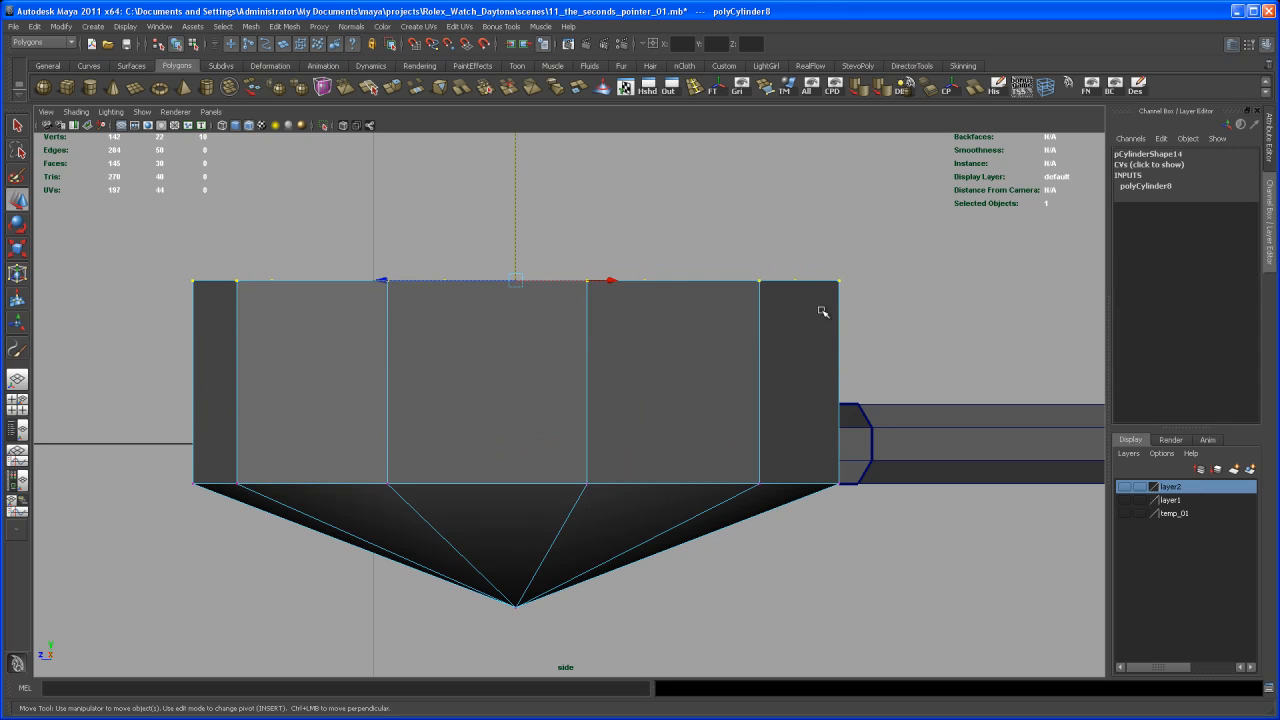
drag(517, 237, 522, 328)
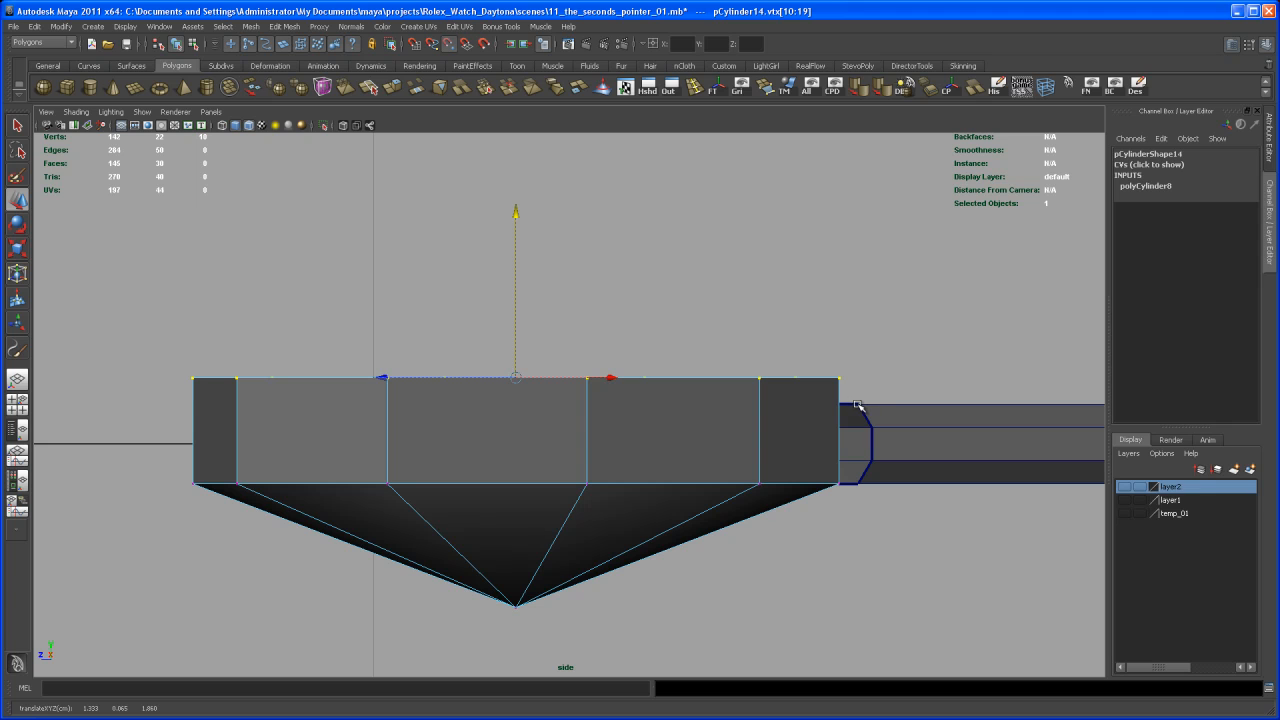
middle_drag(857, 403, 855, 413)
Step: Raise the protruding centre vertex under the disc and snap it level with the shaft's lower edge
drag(390, 563, 589, 637)
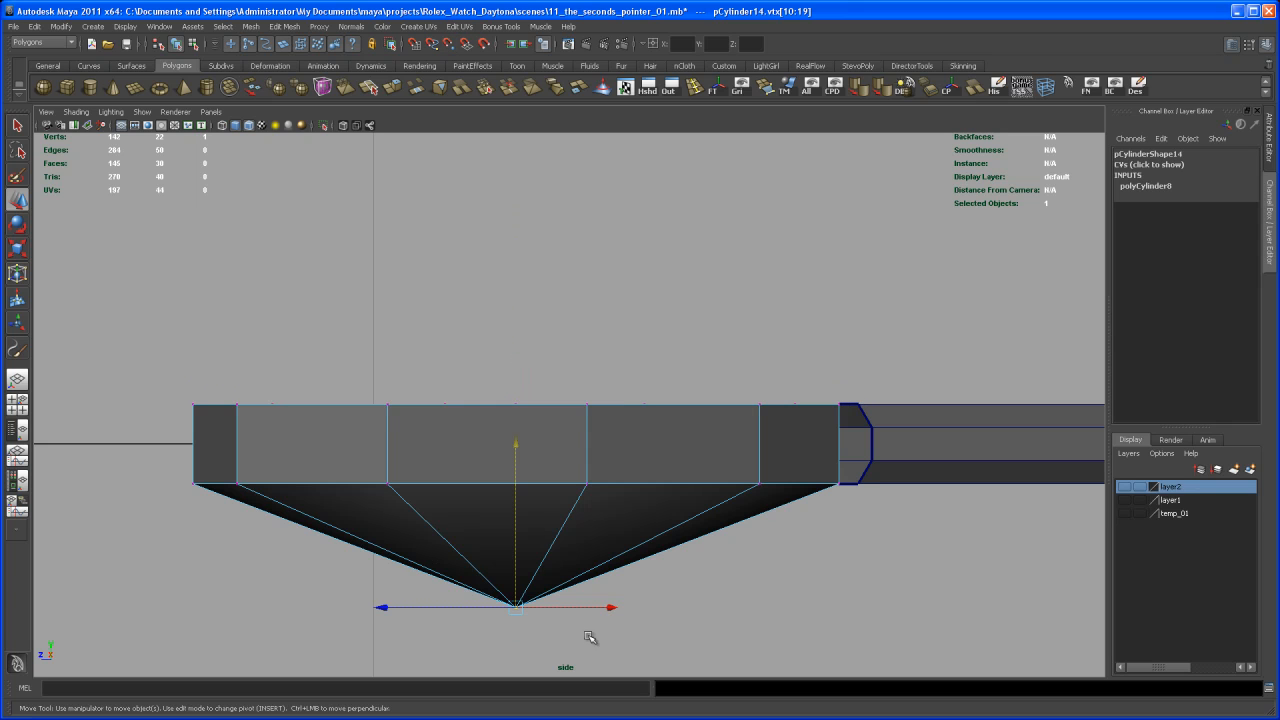
drag(514, 553, 524, 530)
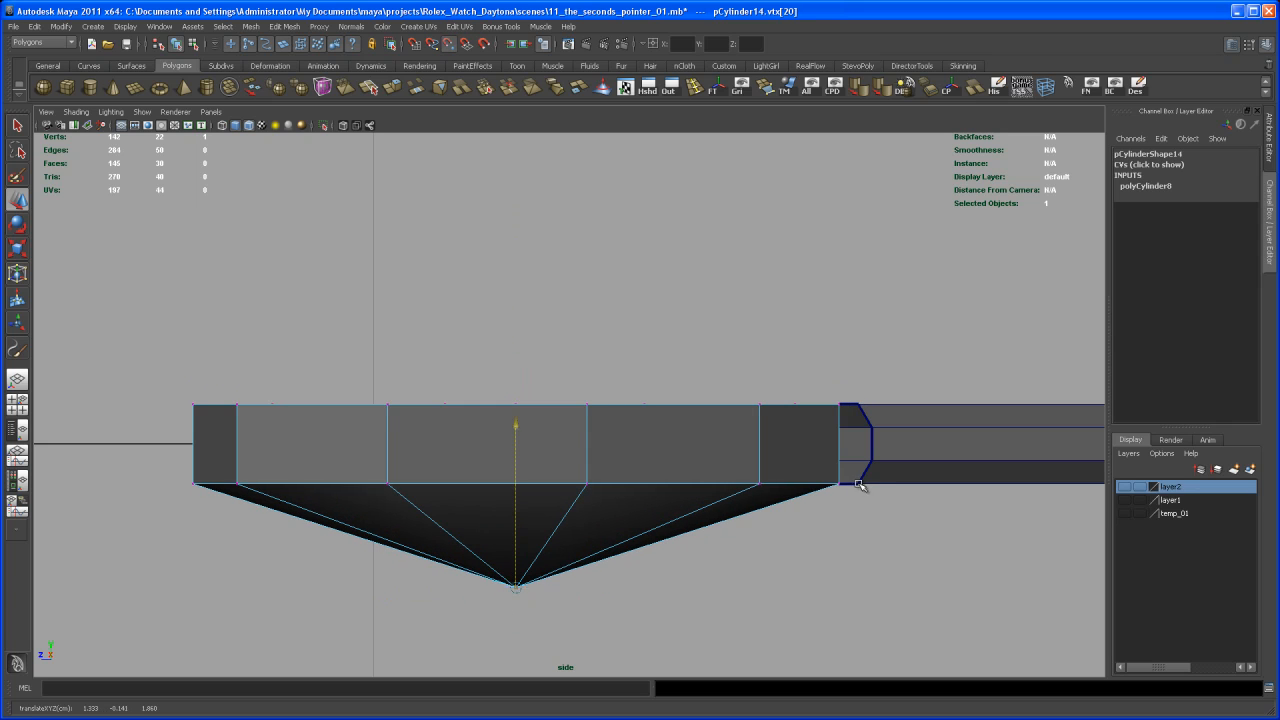
middle_drag(860, 486, 849, 443)
Step: Insert an edge ring split with two divisions around the side of the disc, starting from a vertical edge near the shaft
key(space)
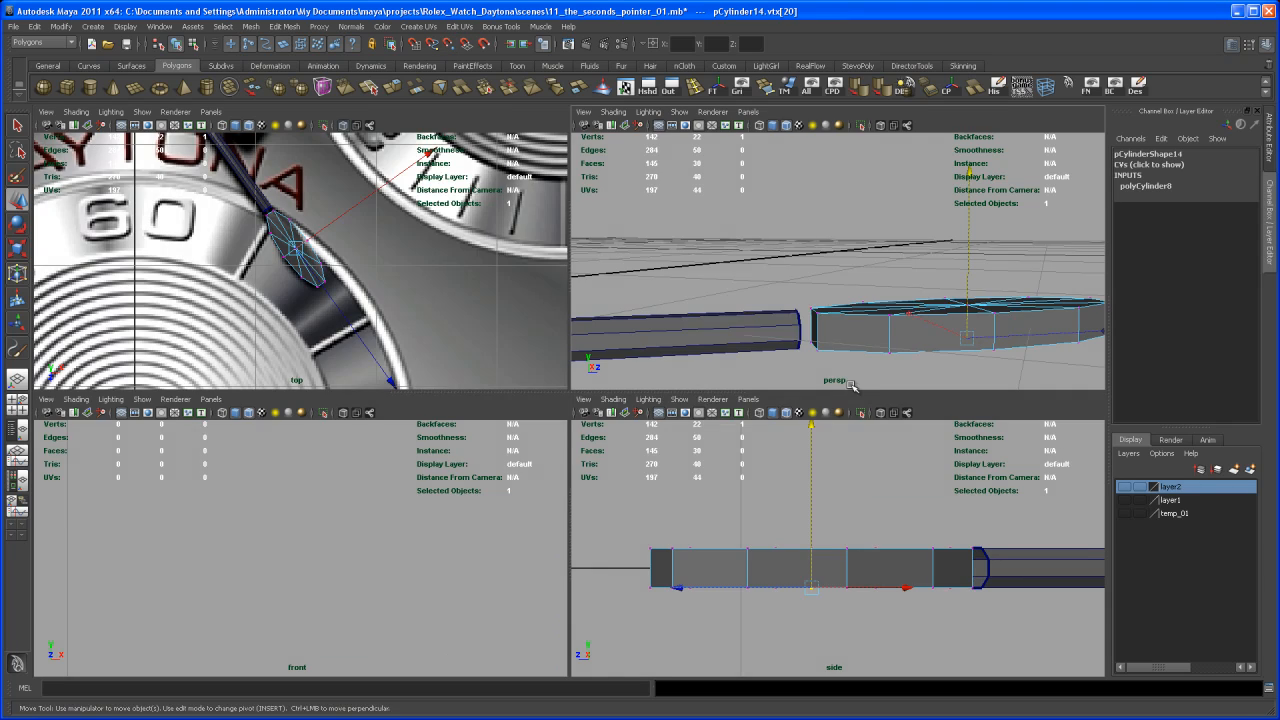
key(space)
alt+drag(843, 329, 854, 485)
alt+middle_drag(540, 490, 800, 475)
alt+drag(800, 475, 806, 508)
alt+middle_drag(806, 508, 819, 473)
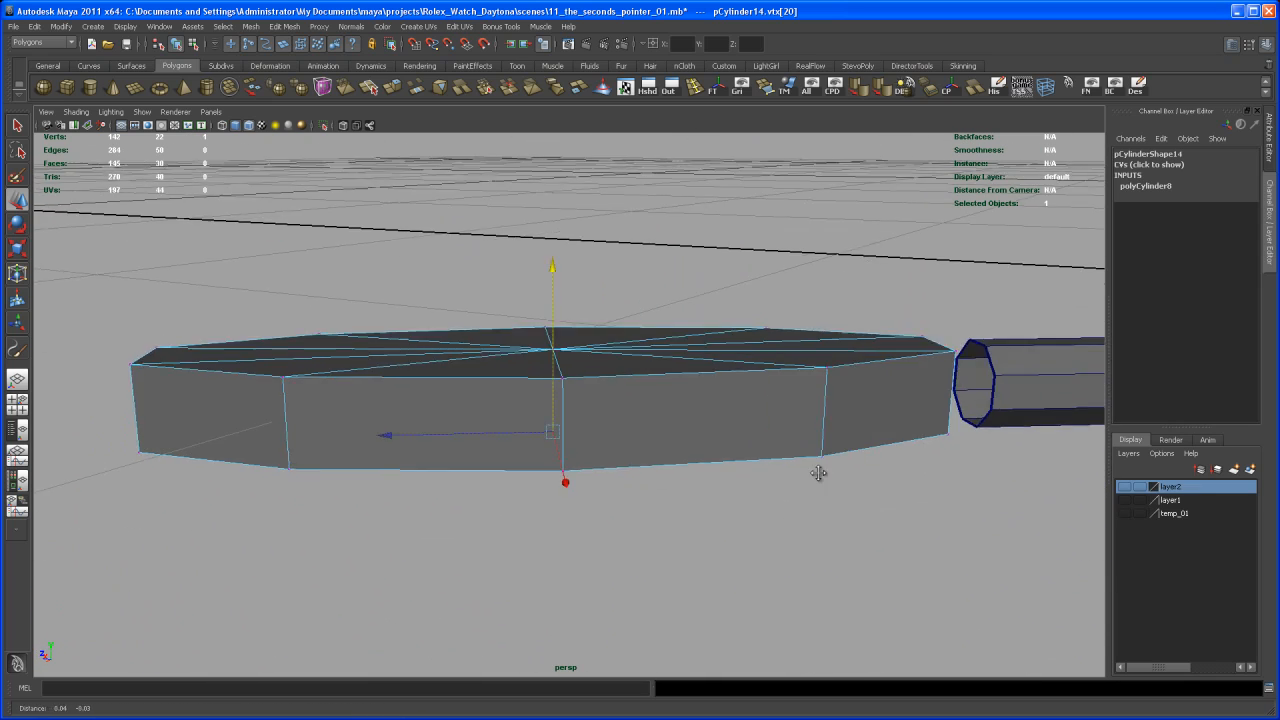
alt+drag(819, 473, 840, 460)
alt+middle_drag(840, 460, 691, 491)
alt+drag(691, 491, 631, 403)
key(q)
right_click(632, 408)
click(634, 380)
click(618, 416)
alt+drag(631, 424, 641, 418)
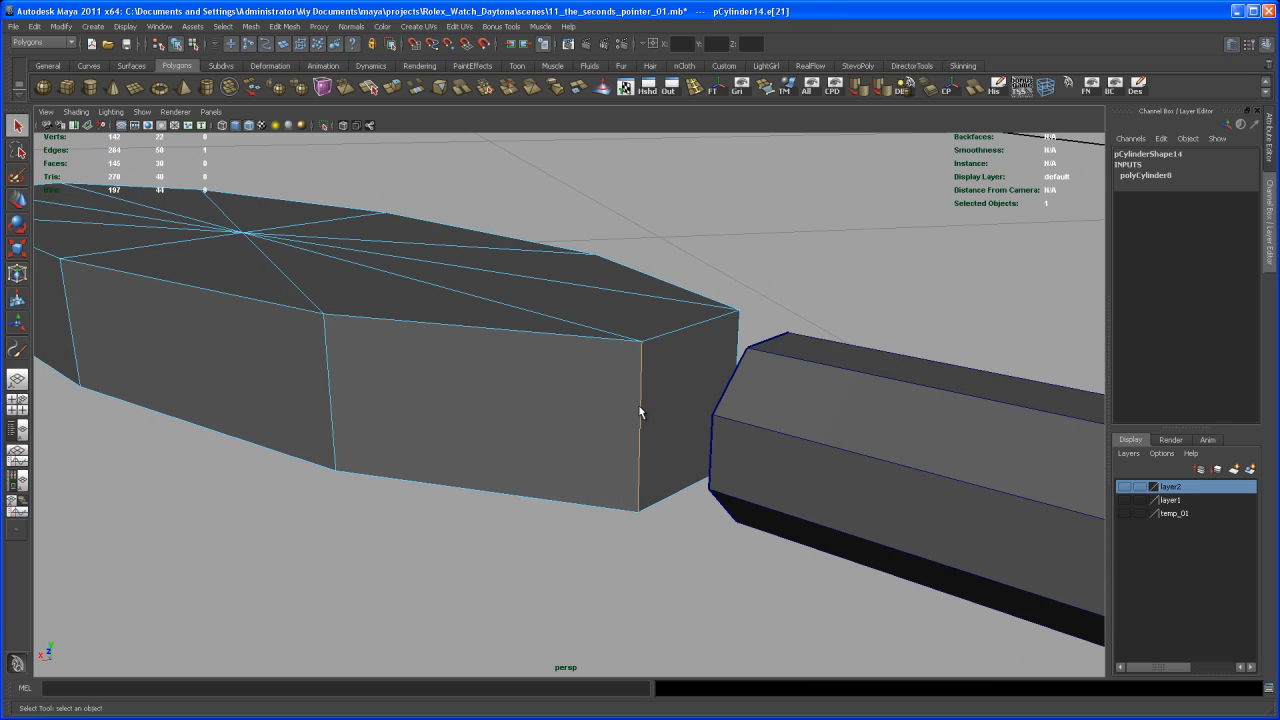
shift+right_drag(642, 414, 663, 443)
click(1177, 176)
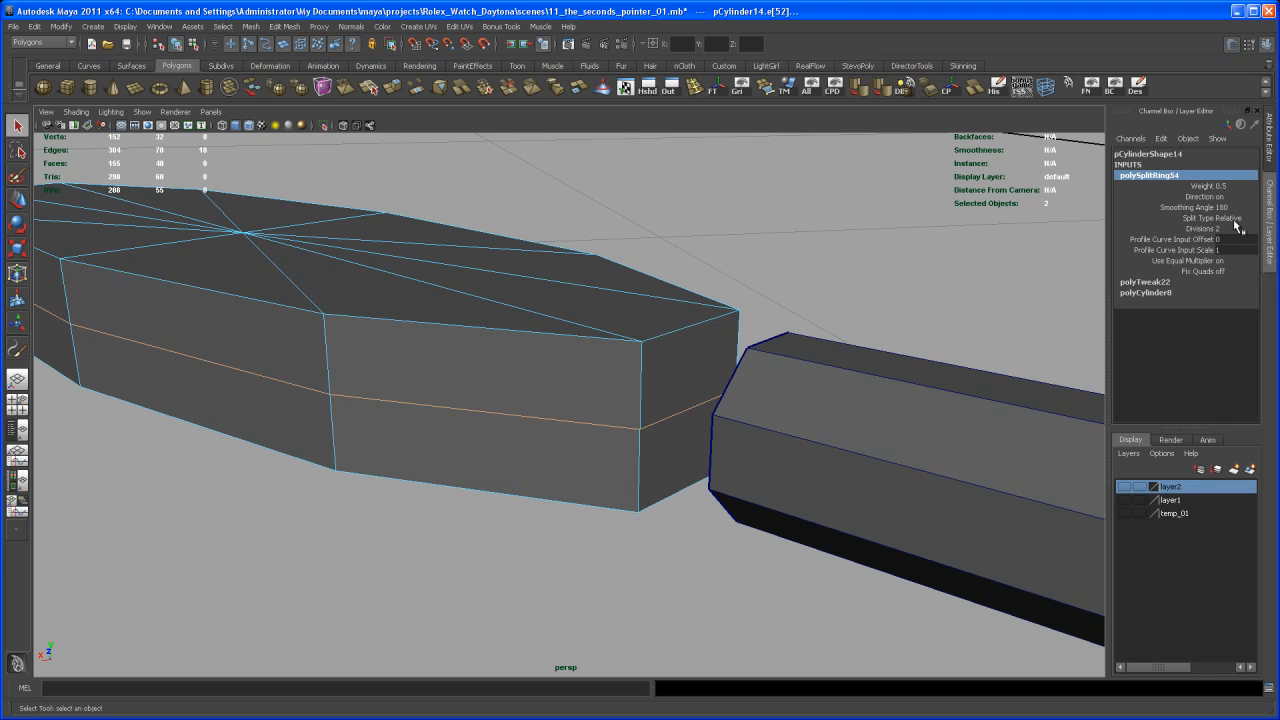
Step: Delete the three stacked side faces of the disc that face the open end of the shaft
alt+drag(705, 444, 558, 459)
right_drag(537, 411, 494, 408)
alt+drag(526, 420, 537, 468)
alt+middle_drag(537, 468, 537, 408)
drag(536, 372, 511, 512)
alt+drag(612, 511, 623, 427)
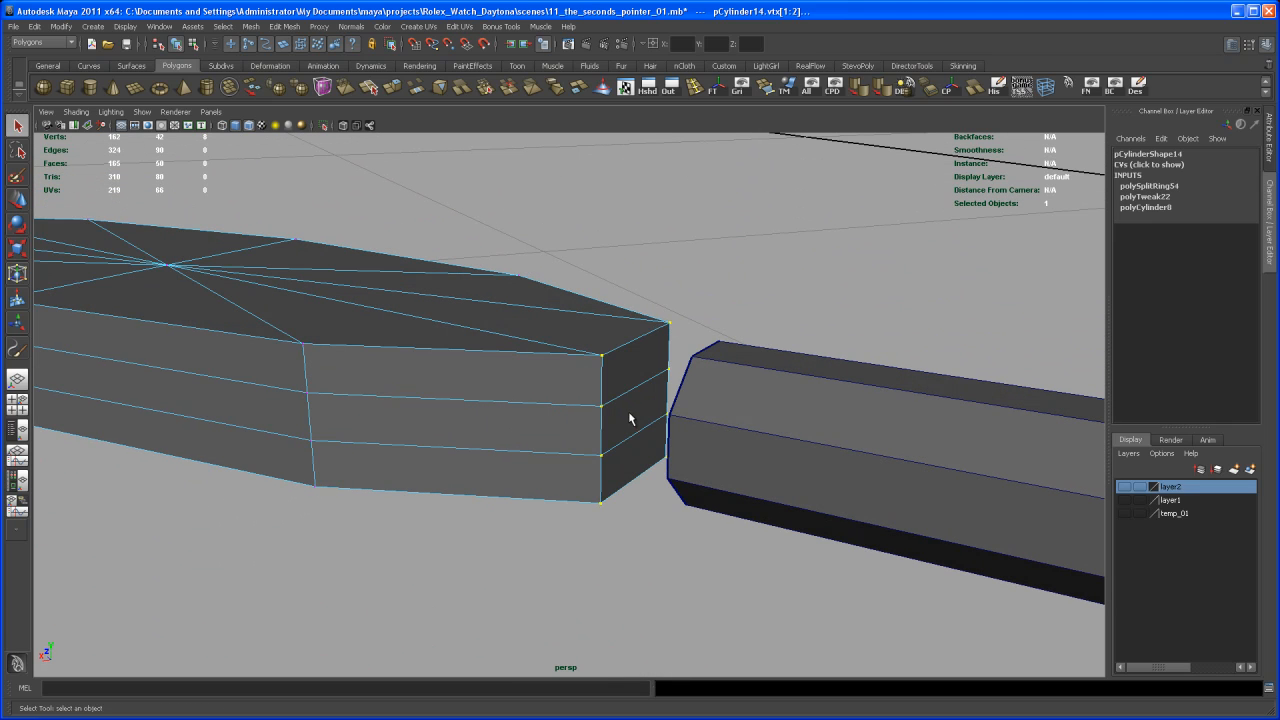
right_click(630, 414)
click(638, 385)
shift+click(635, 418)
alt+drag(636, 487, 570, 478)
key(Delete)
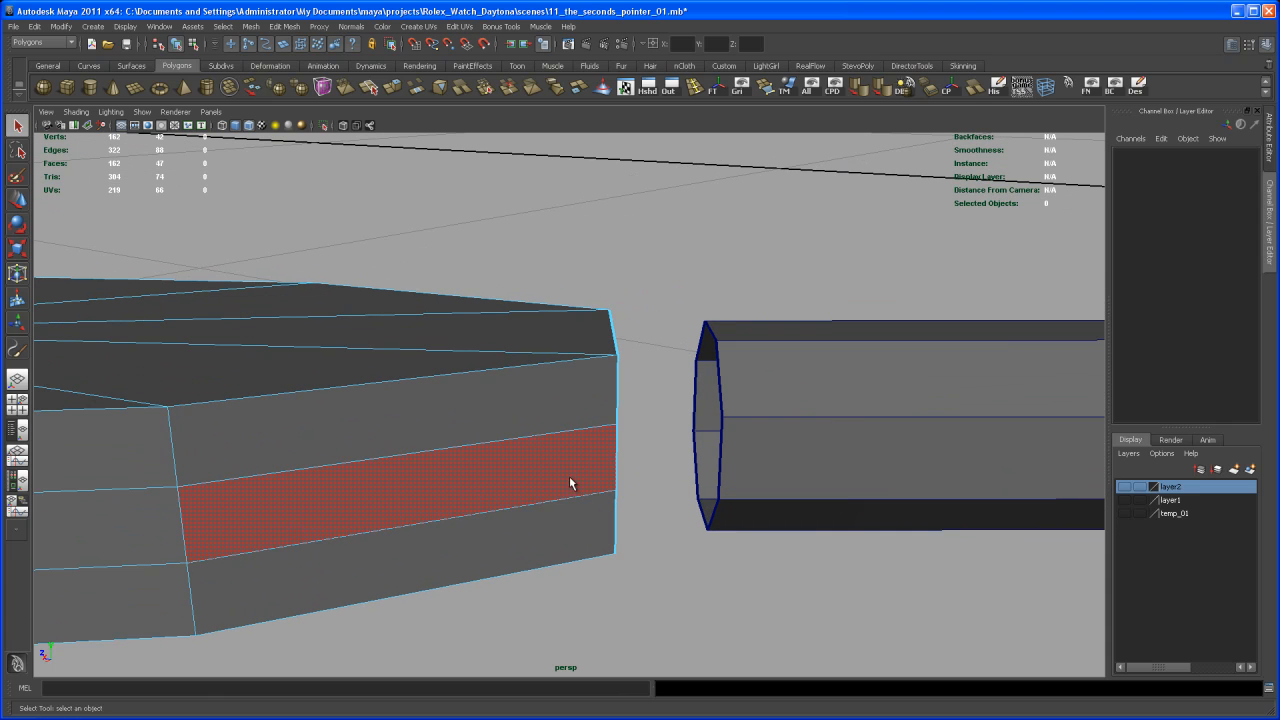
Step: Combine the elliptical disc and the pointer shaft into one polygon object
right_drag(588, 458, 593, 446)
alt+right_drag(765, 424, 650, 336)
click(229, 88)
alt+right_drag(520, 430, 694, 343)
Step: Bridge the open border edges of the disc and the shaft, and return to object selection
right_click(692, 374)
double_click(700, 378)
alt+drag(700, 380, 600, 460)
click(287, 28)
click(292, 75)
scroll(690, 342, down, 10)
alt+right_drag(600, 460, 637, 471)
alt+drag(637, 471, 638, 399)
right_drag(614, 392, 633, 376)
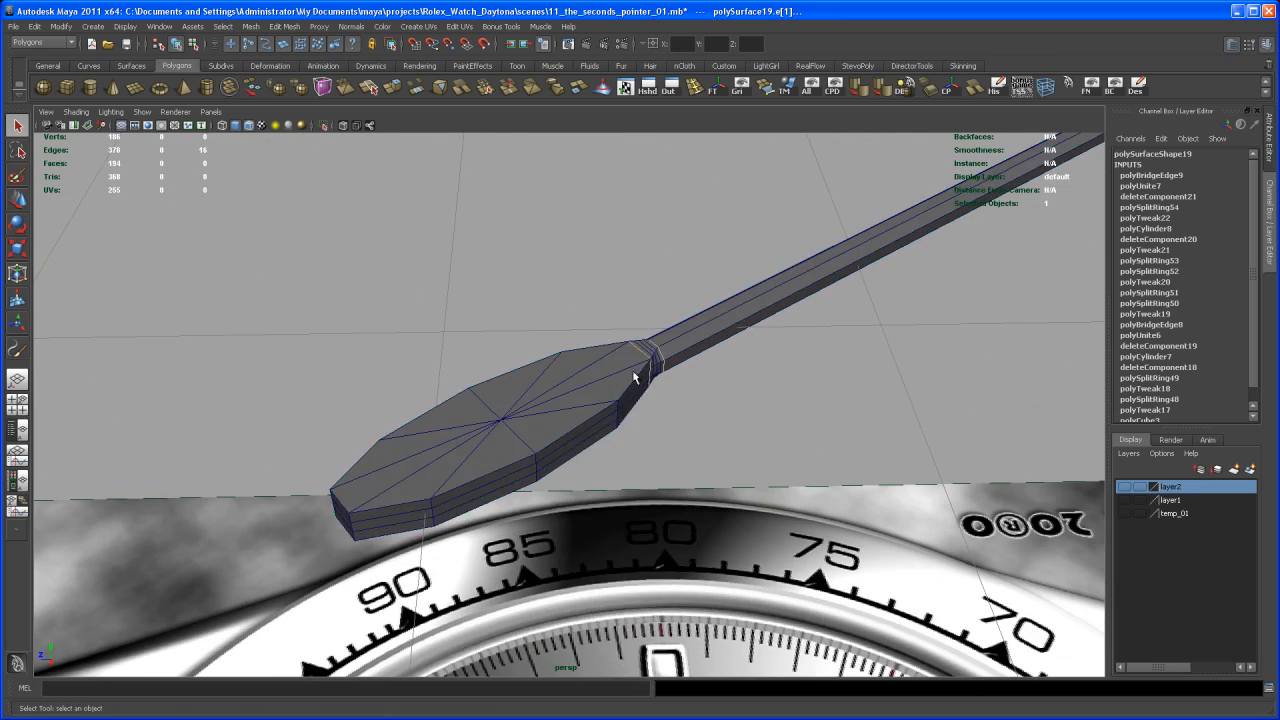
Step: Inspect the joined tail in smooth preview from both sides and restore its unsmoothed display
click(634, 377)
alt+drag(634, 377, 745, 401)
key(3)
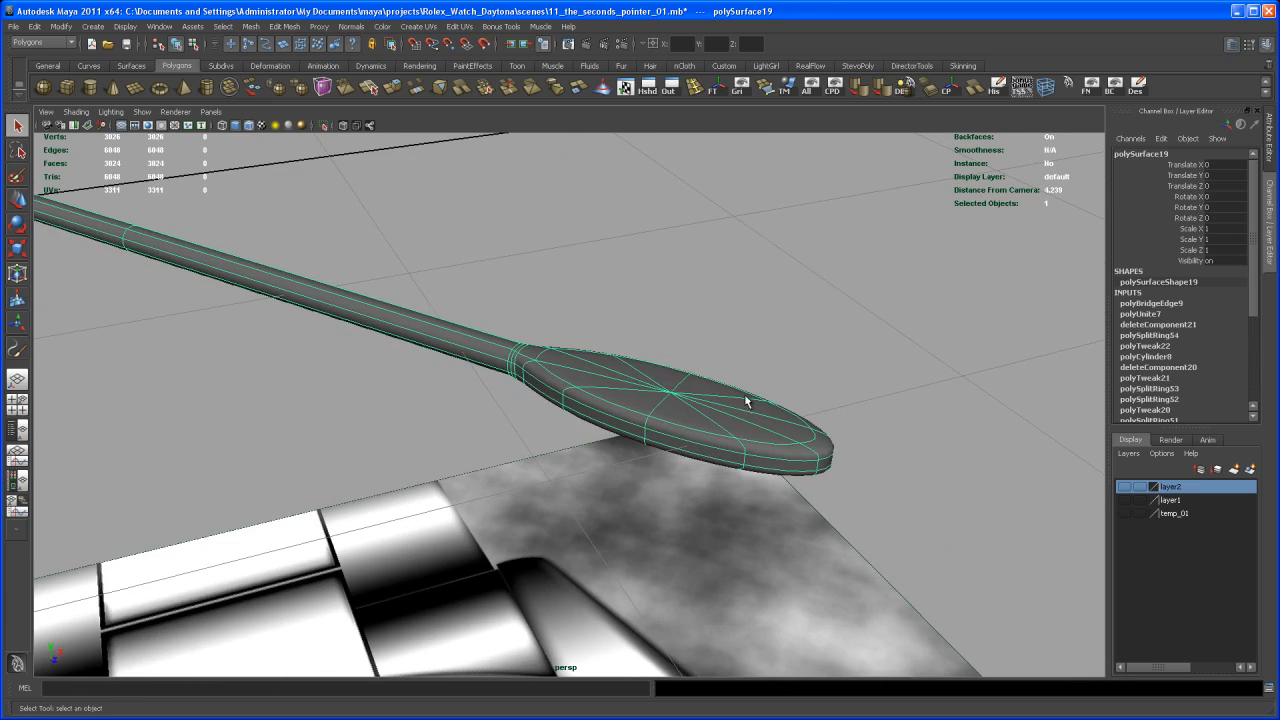
click(829, 377)
alt+drag(829, 377, 609, 420)
key(1)
click(626, 414)
Step: Select the two middle vertex rows around the counterweight in the side view and scale them apart vertically toward its upper and lower edges
key(space)
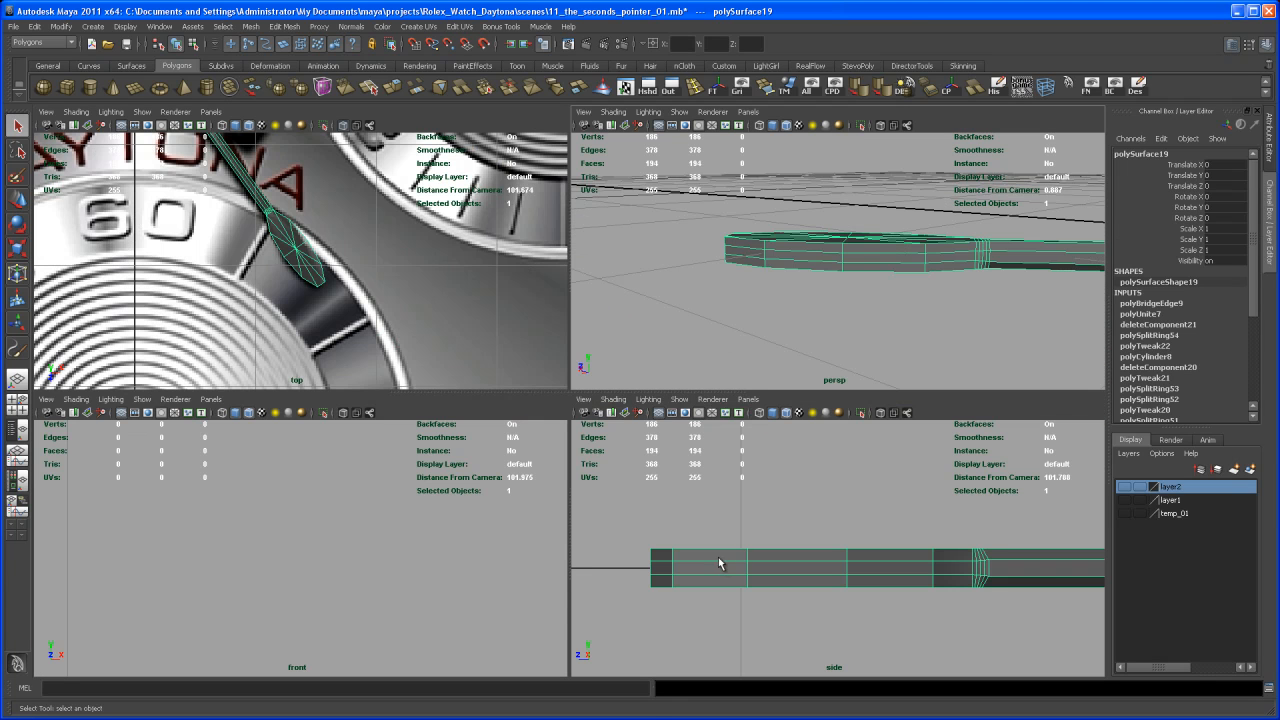
right_click(714, 570)
click(658, 546)
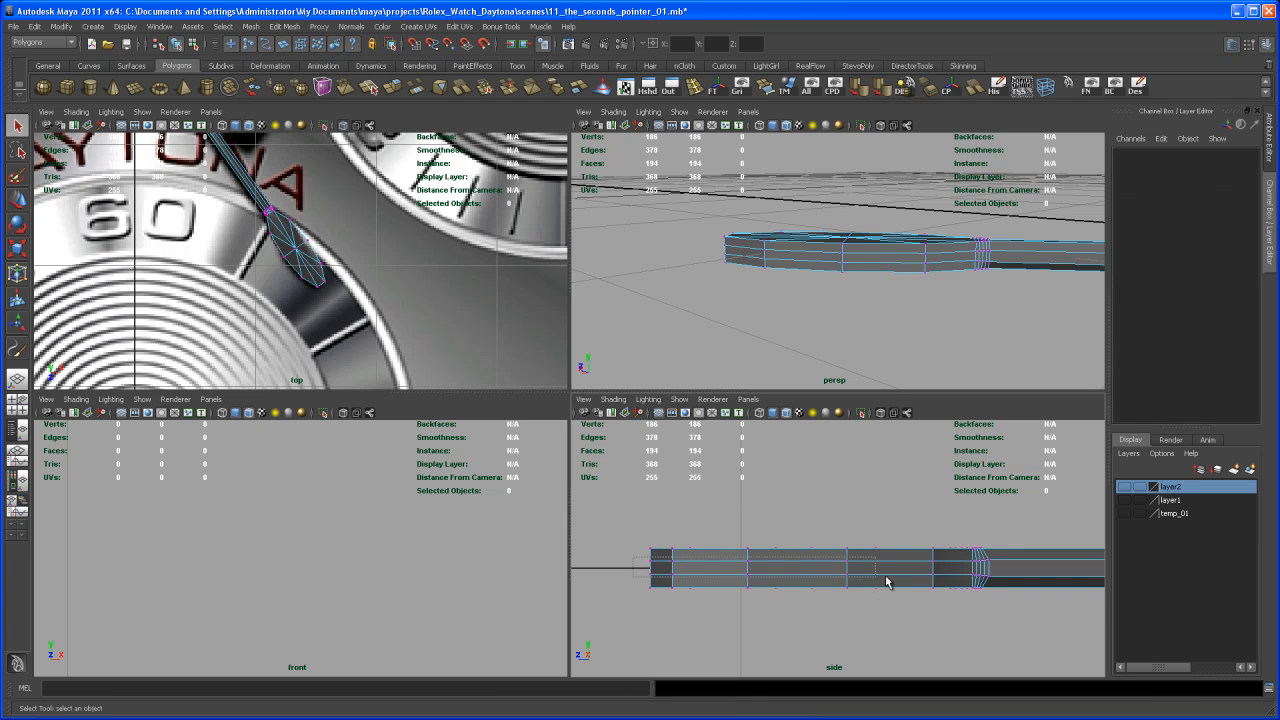
drag(950, 585, 944, 583)
key(space)
alt+drag(846, 388, 585, 462)
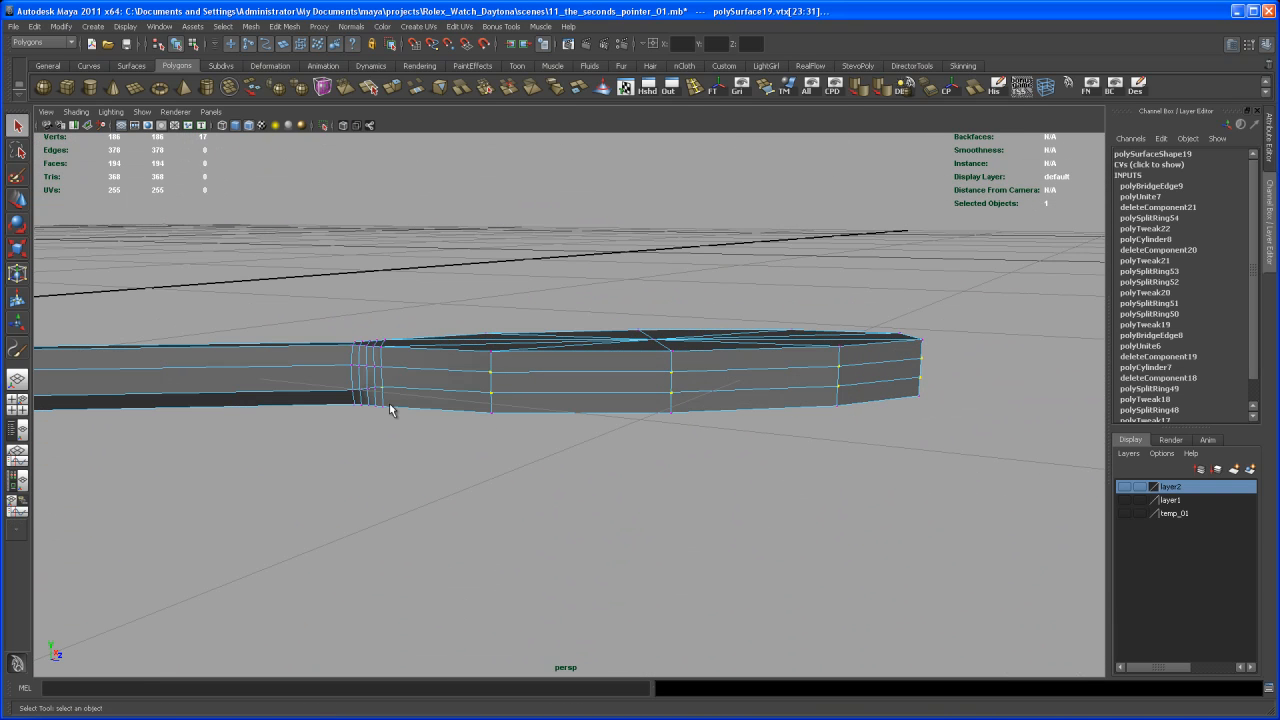
alt+drag(393, 414, 651, 498)
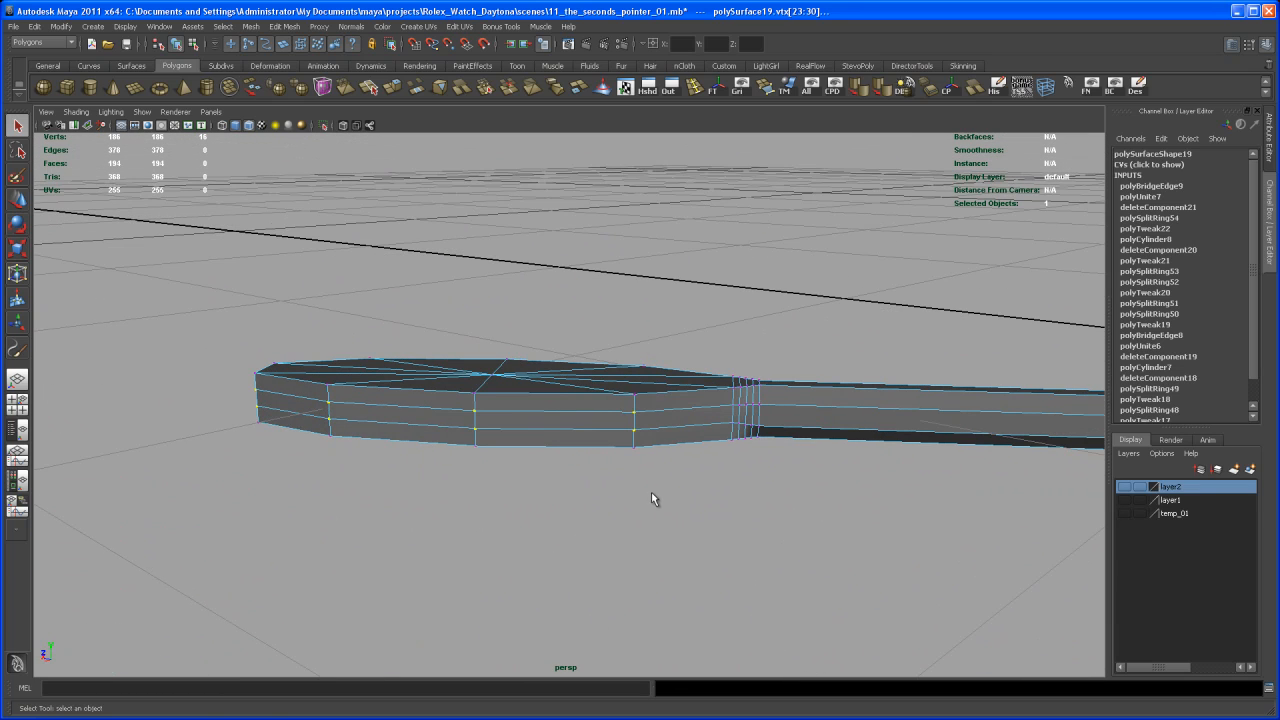
key(r)
alt+middle_drag(493, 361, 512, 370)
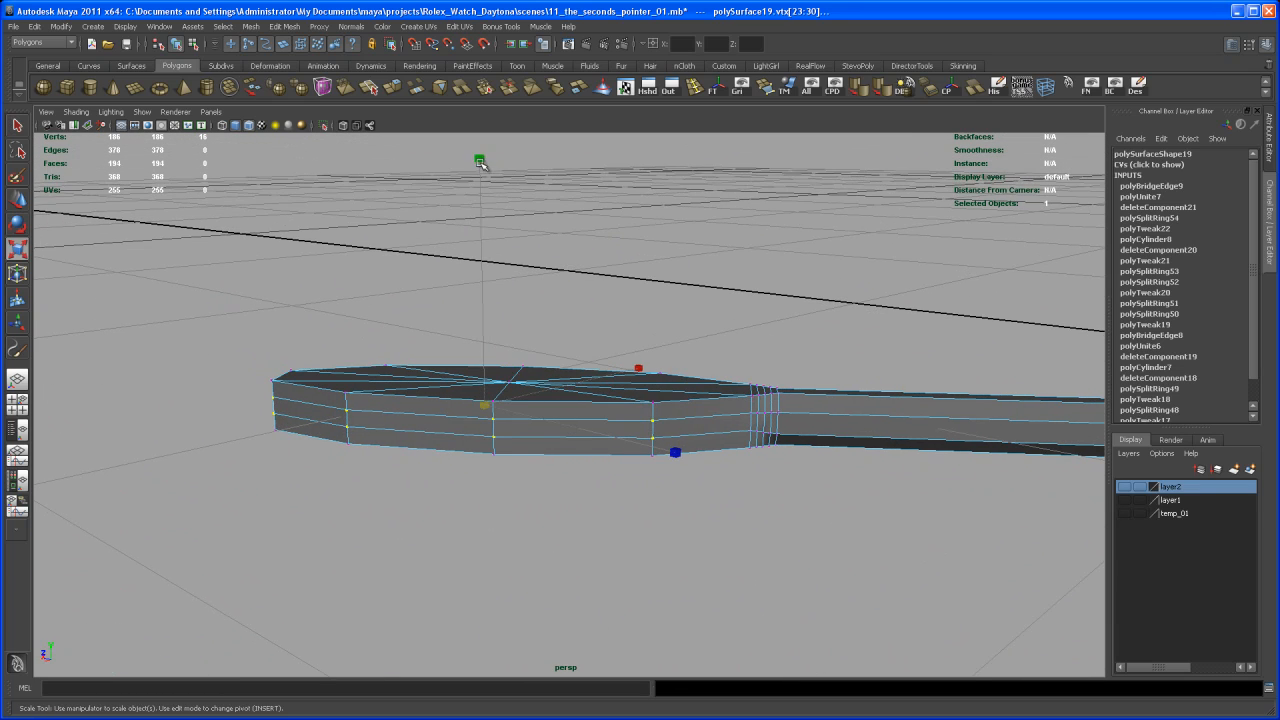
click(481, 158)
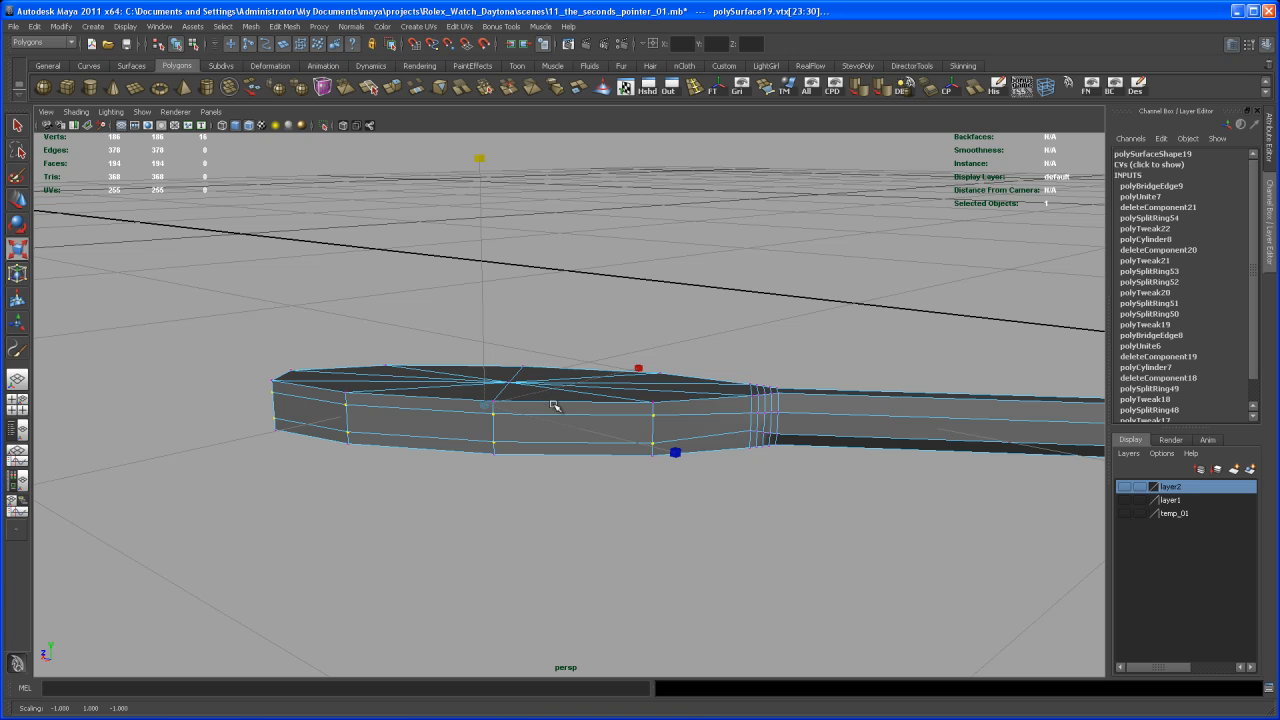
right_drag(554, 413, 579, 397)
click(577, 422)
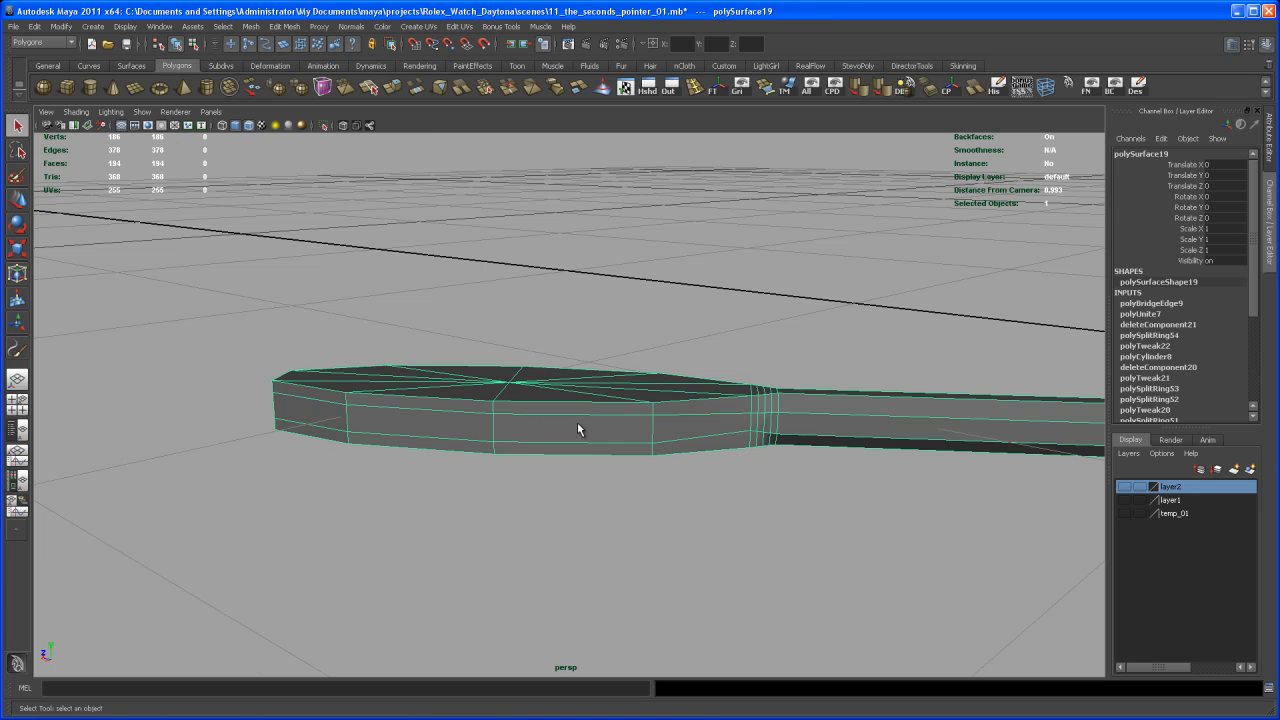
Step: Examine the smoothed counterweight from several angles and check the whole pointer against the watch image in the top view
alt+drag(577, 422, 584, 453)
click(612, 503)
alt+drag(612, 503, 742, 483)
alt+right_drag(742, 483, 540, 337)
alt+drag(540, 337, 646, 453)
key(space)
key(space)
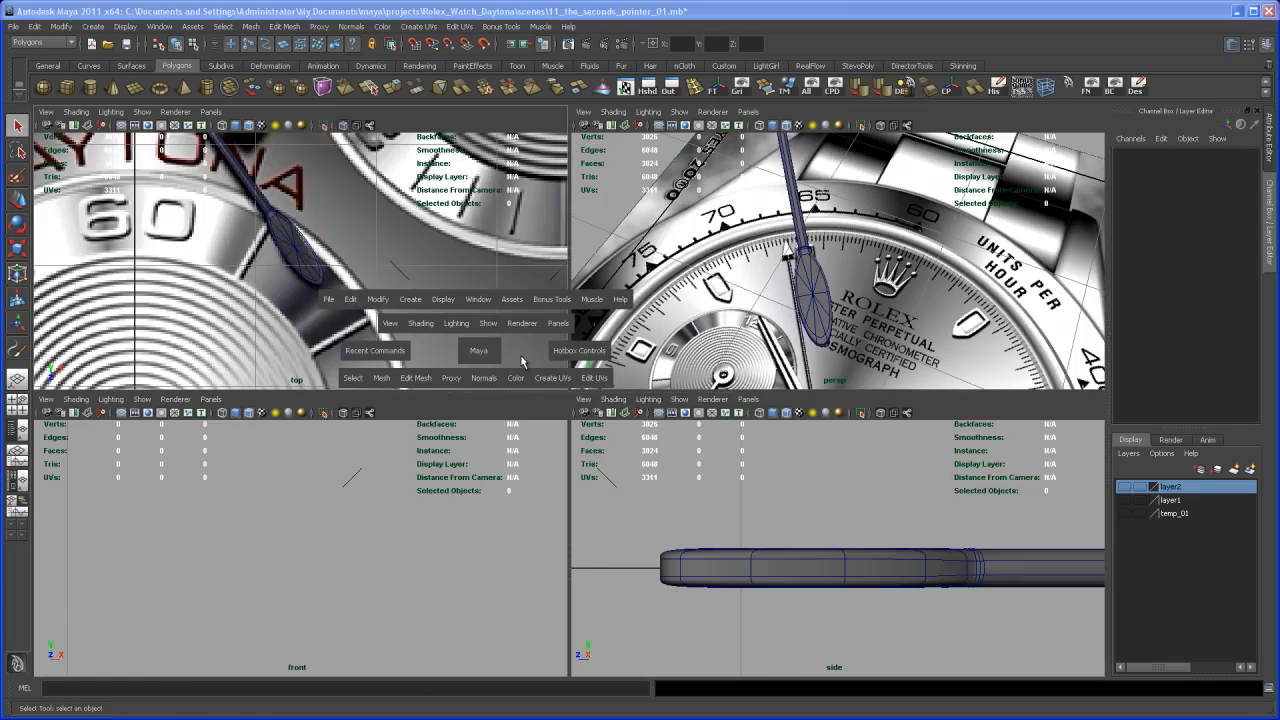
alt+middle_drag(555, 369, 549, 403)
alt+right_drag(549, 403, 540, 414)
alt+middle_drag(540, 414, 603, 482)
scroll(584, 455, down, 5)
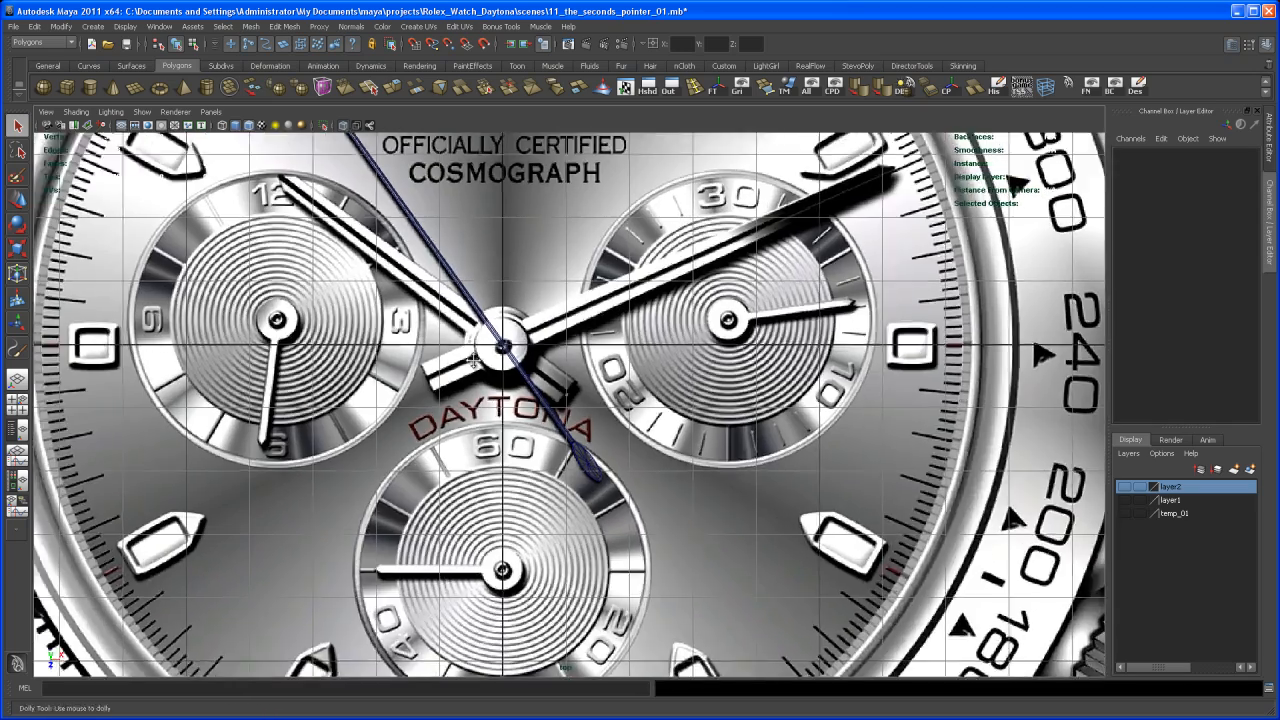
key(space)
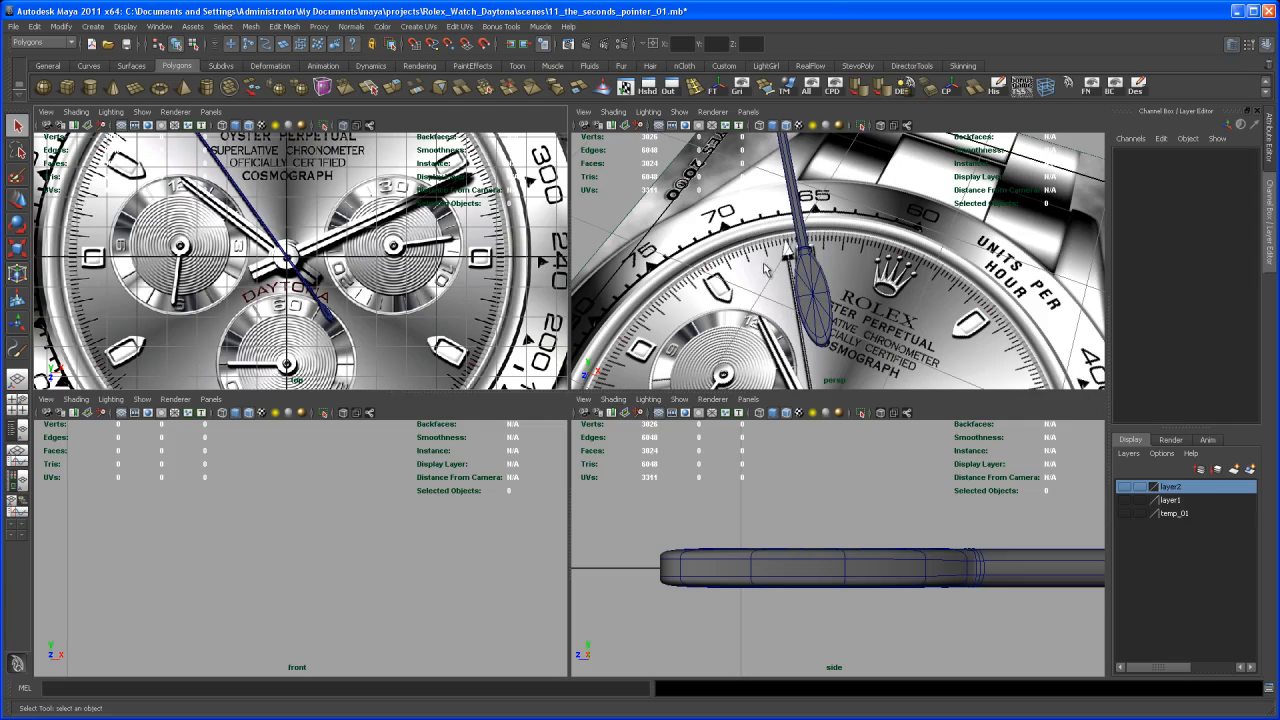
key(space)
Step: Show layer1 and layer2 and raise the pointer to 0.708 in Translate Y so it sits just above the dial
alt+drag(783, 264, 597, 399)
drag(600, 461, 609, 457)
key(w)
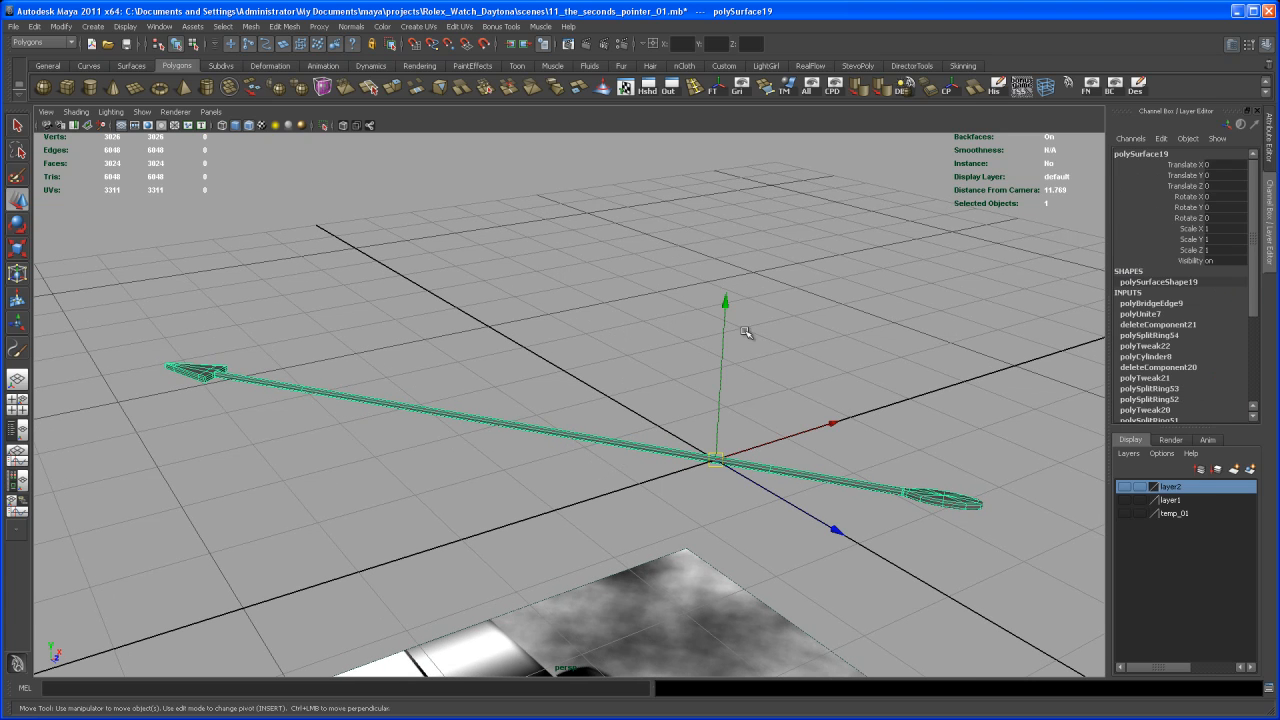
drag(728, 306, 736, 168)
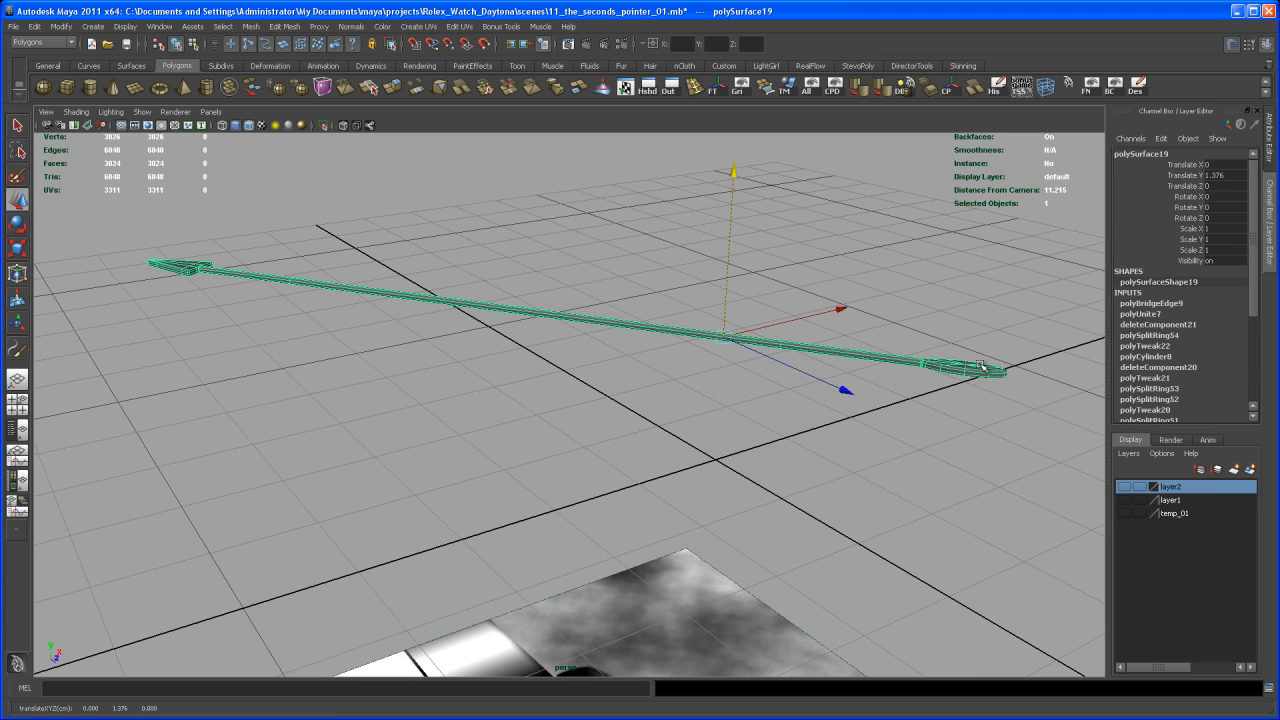
click(1125, 500)
alt+drag(871, 455, 802, 410)
drag(690, 205, 609, 424)
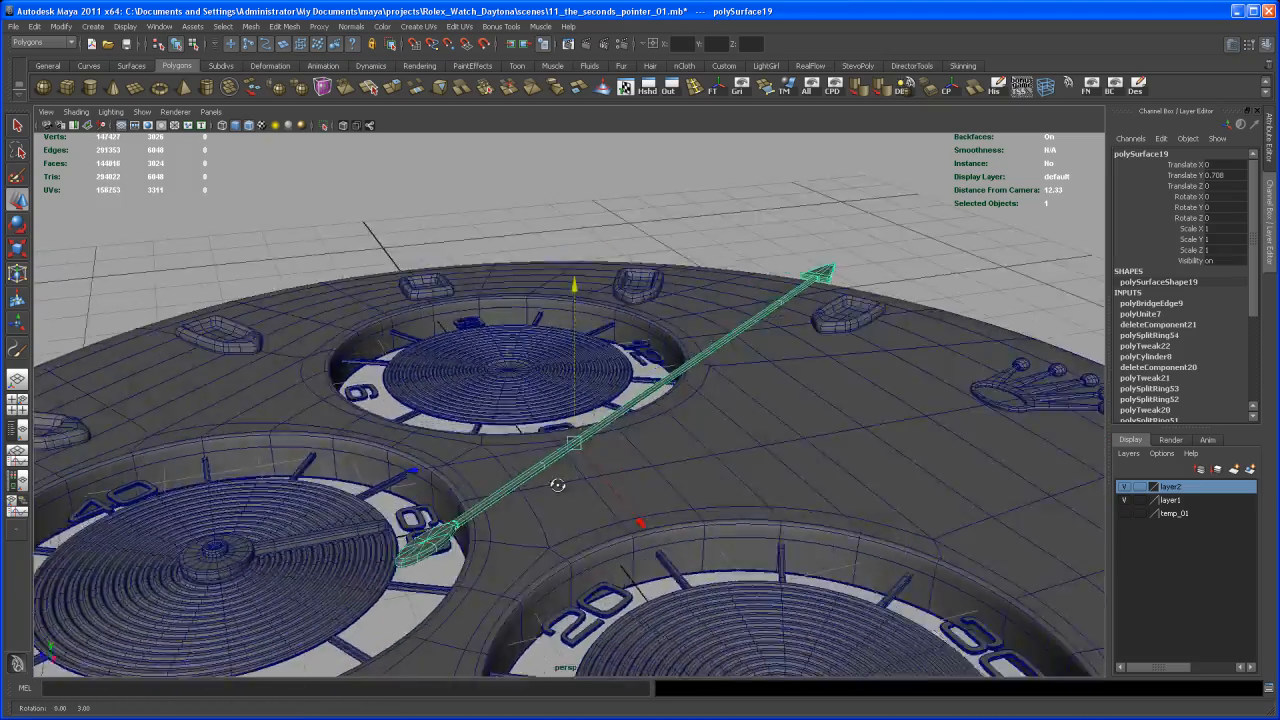
alt+drag(557, 485, 586, 443)
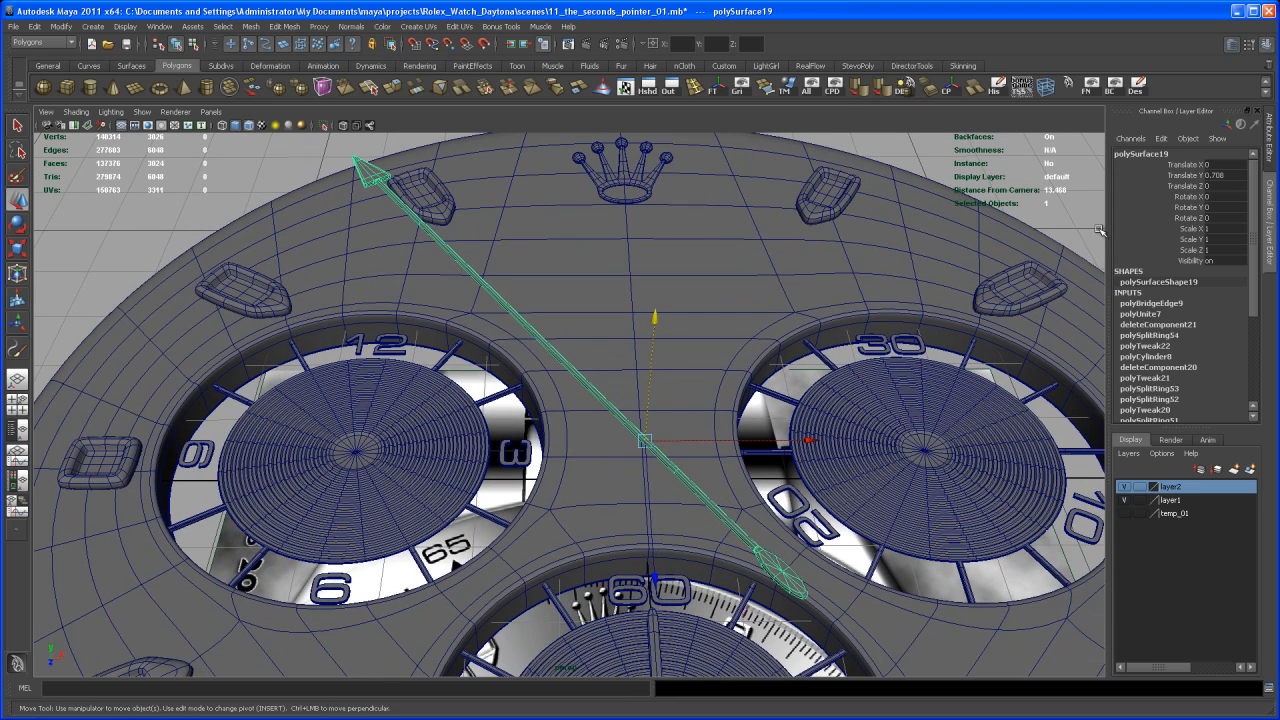
Step: Set the pointer's Rotate Y to -35.628 so it points at the crown emblem, and freeze its transformations
click(1215, 207)
key(Return)
alt+drag(668, 385, 760, 362)
alt+middle_drag(705, 372, 698, 359)
alt+drag(698, 357, 662, 301)
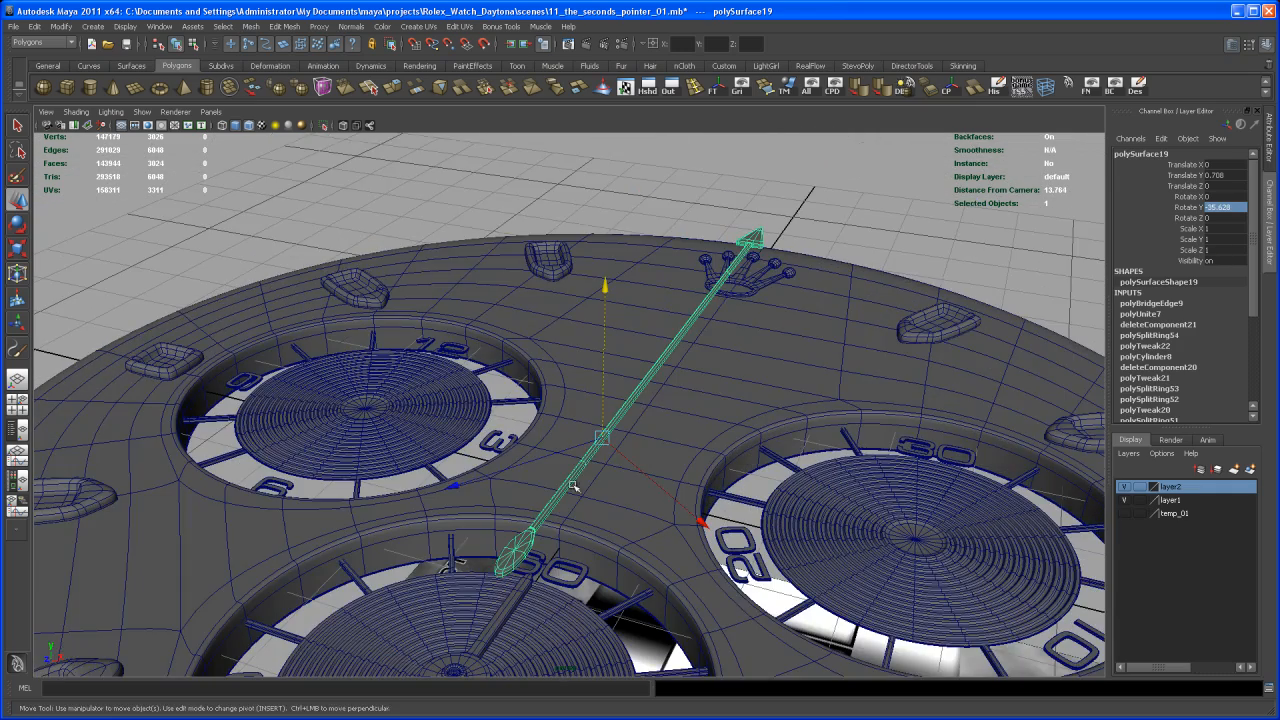
alt+drag(645, 412, 629, 446)
click(716, 90)
alt+right_drag(629, 446, 660, 474)
alt+drag(660, 474, 669, 471)
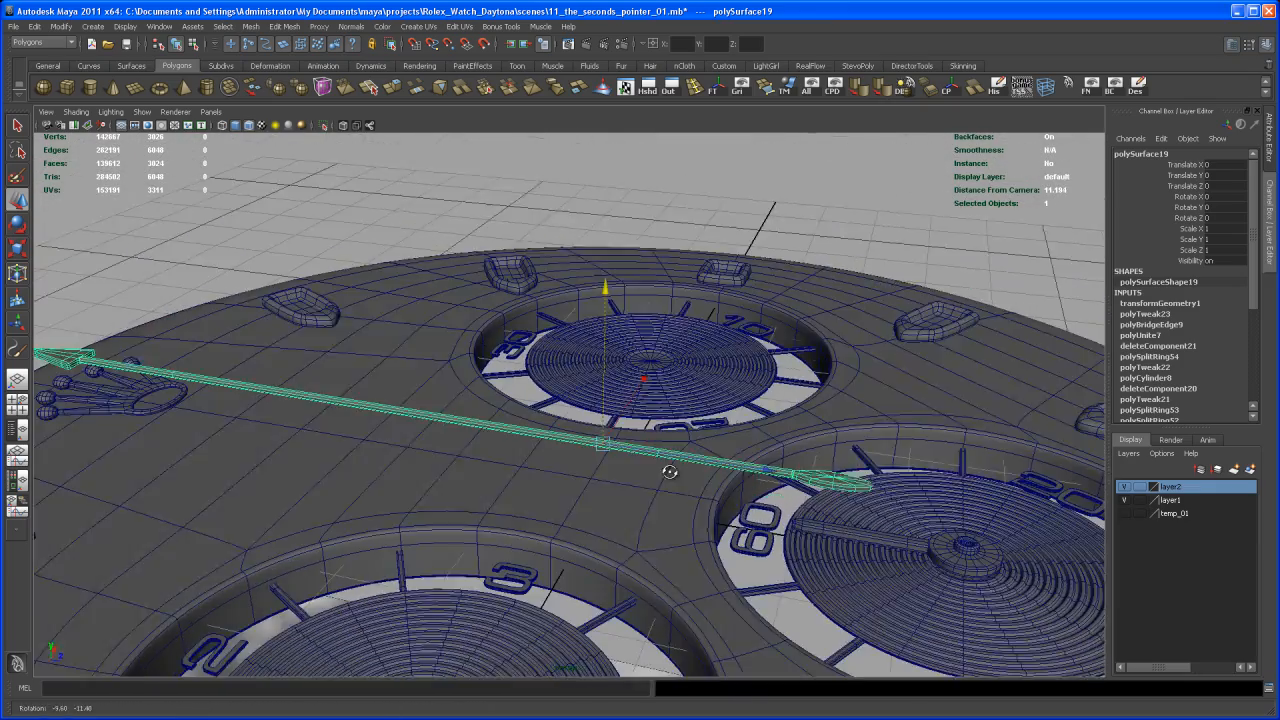
Step: Create a polygon cylinder at the centre of the dial and raise it to 1.008 in Translate Y
alt+right_drag(669, 471, 693, 534)
alt+middle_drag(692, 534, 648, 473)
alt+right_drag(648, 473, 658, 512)
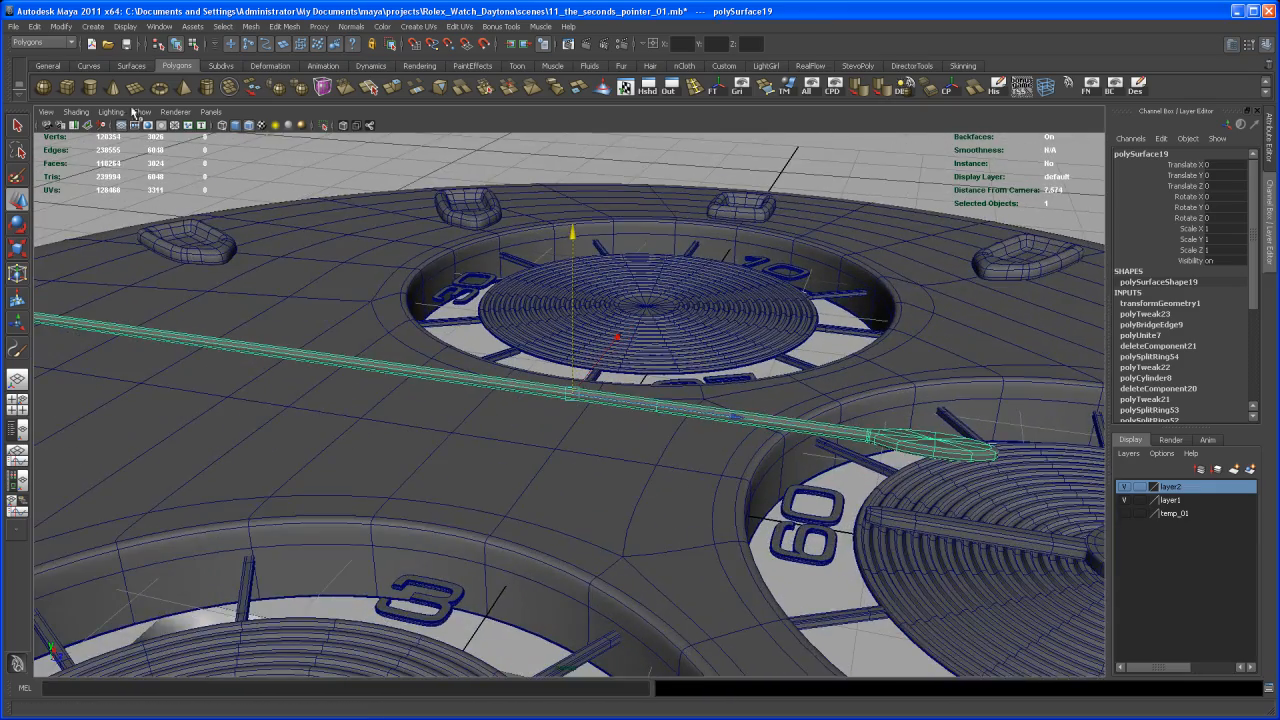
click(90, 86)
drag(575, 338, 605, 258)
key(r)
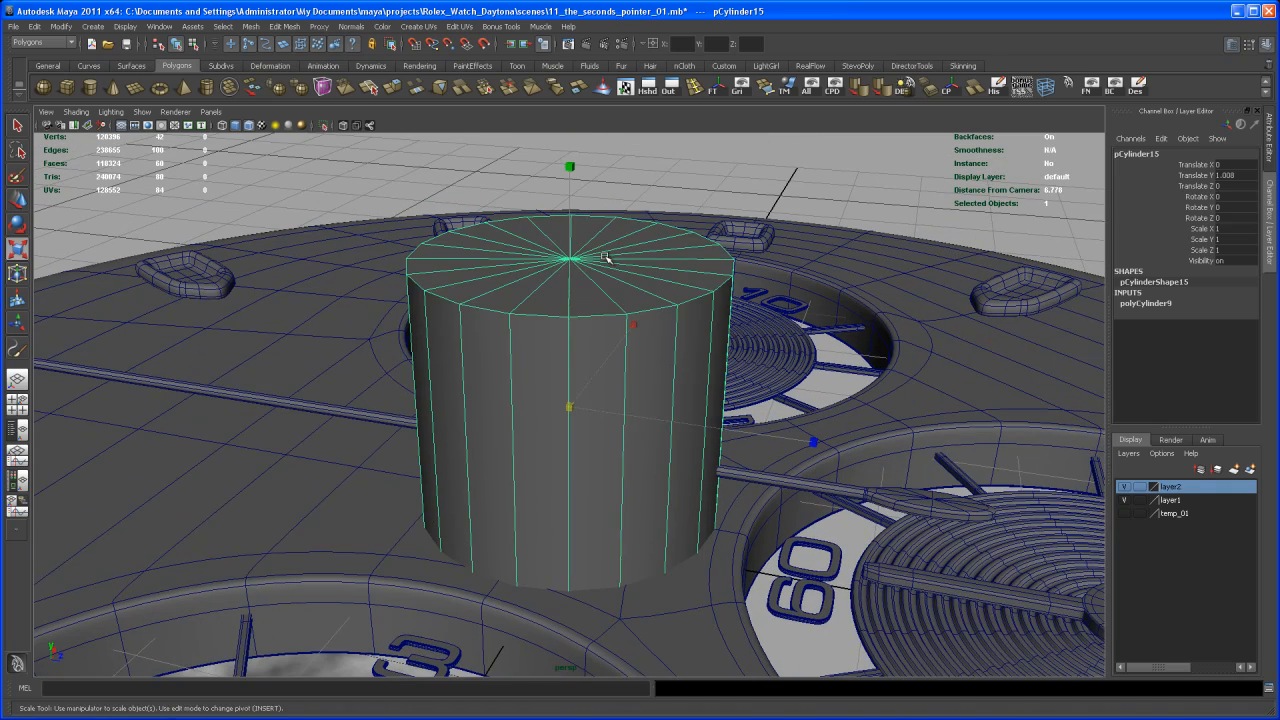
Step: Flatten the cylinder to 0.083 in Scale Y and lower it to 0.701 in Translate Y around the pointer shaft
drag(570, 176, 561, 358)
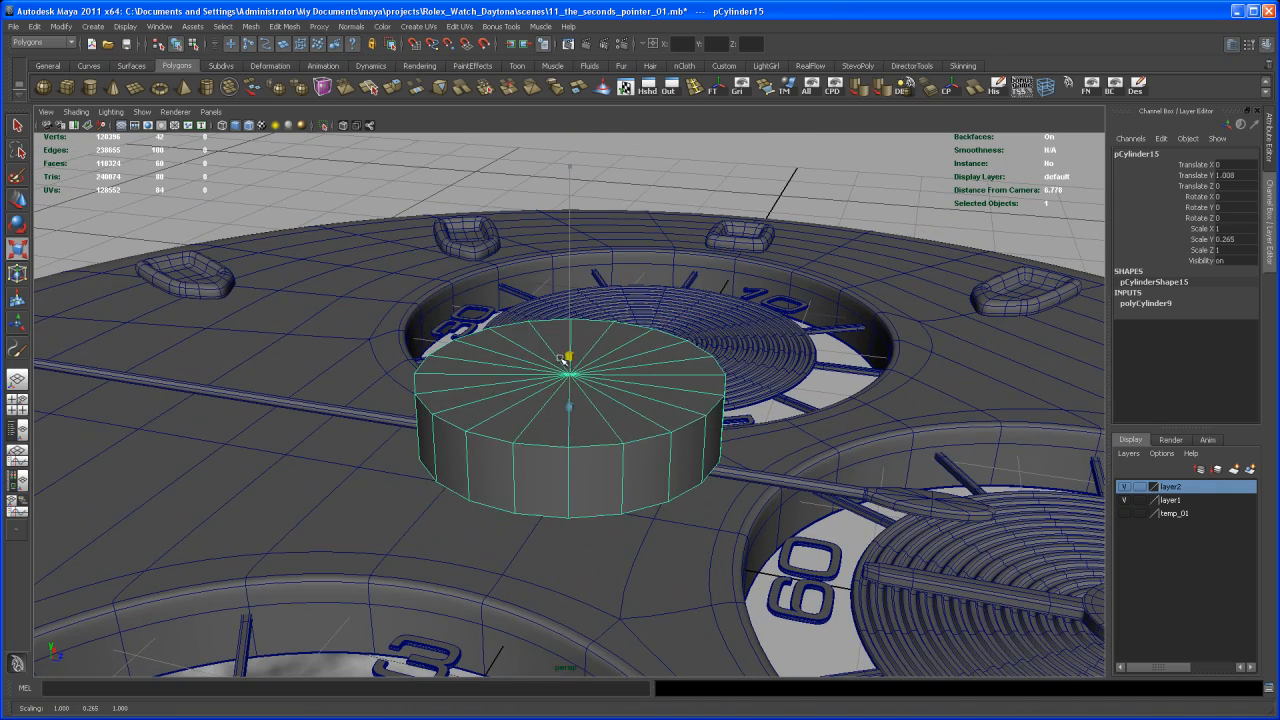
alt+drag(561, 412, 590, 260)
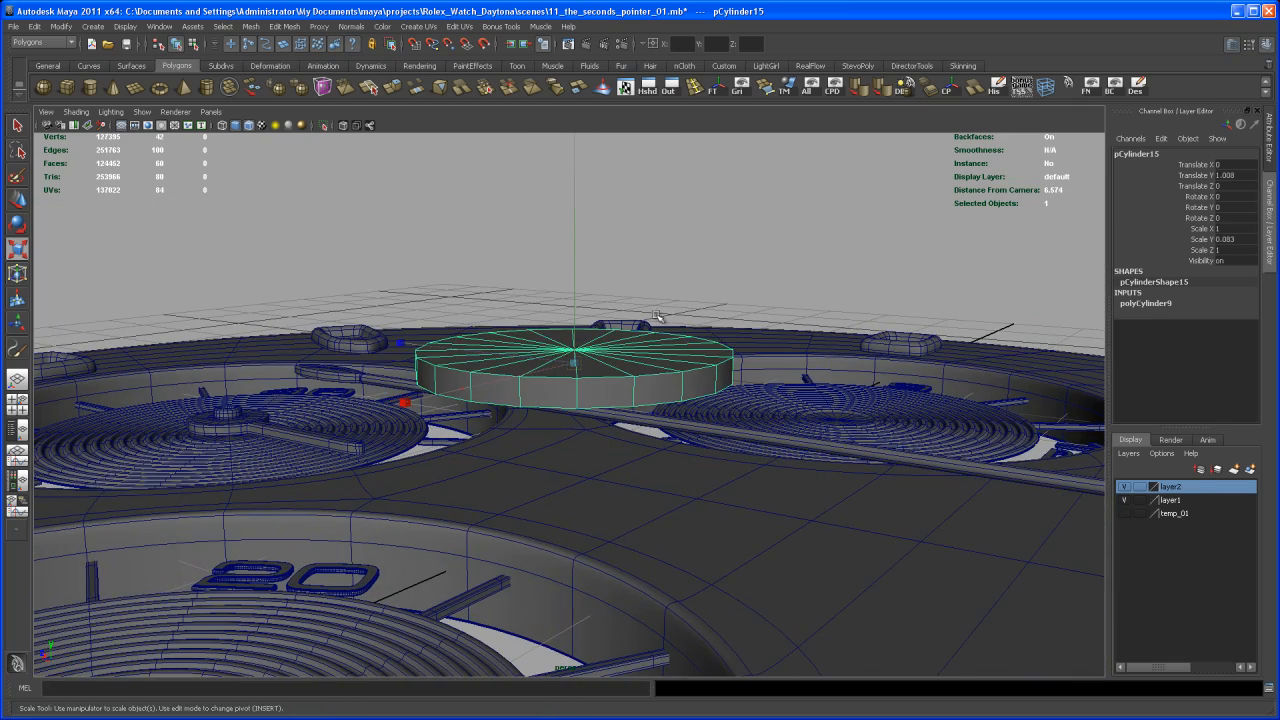
key(w)
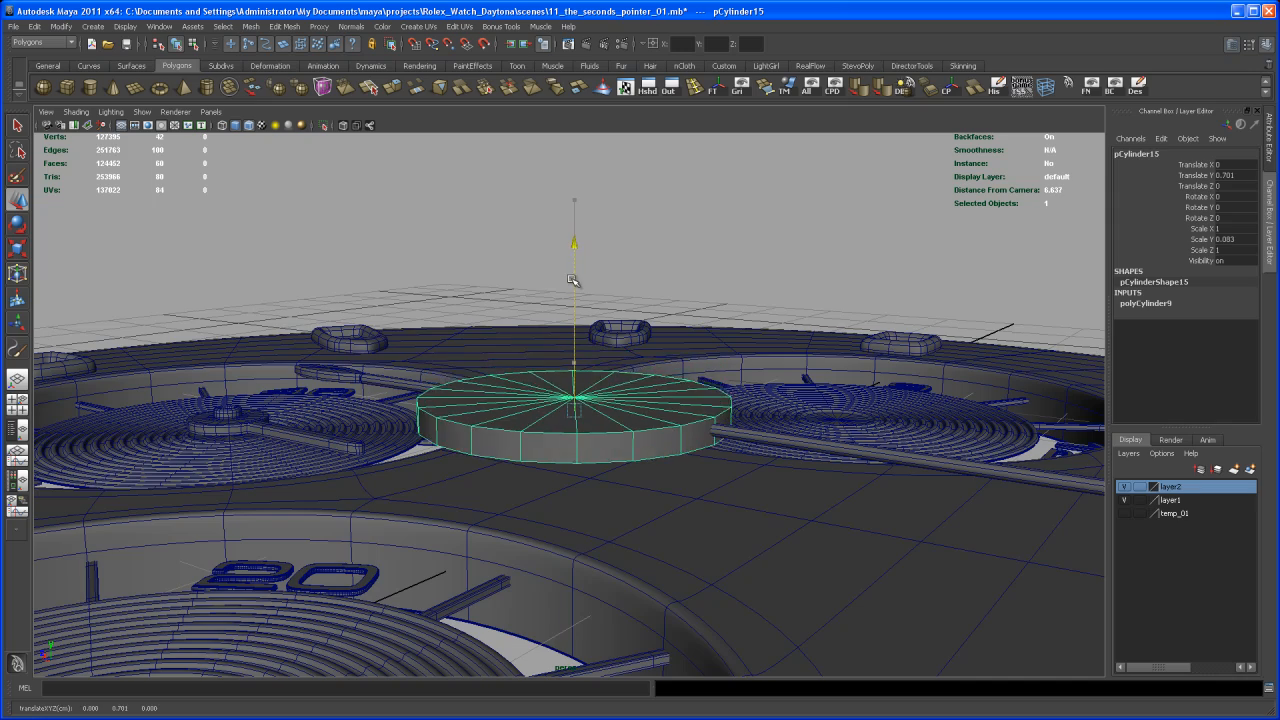
alt+drag(573, 281, 453, 440)
Step: Select the pointer, display it unsmoothed and switch to the four-view layout
click(422, 421)
alt+right_drag(452, 438, 483, 431)
mouse_move(483, 431)
alt+mouse_down()
mouse_move(446, 463)
mouse_move(470, 420)
alt+mouse_up()
key(space)
key(space)
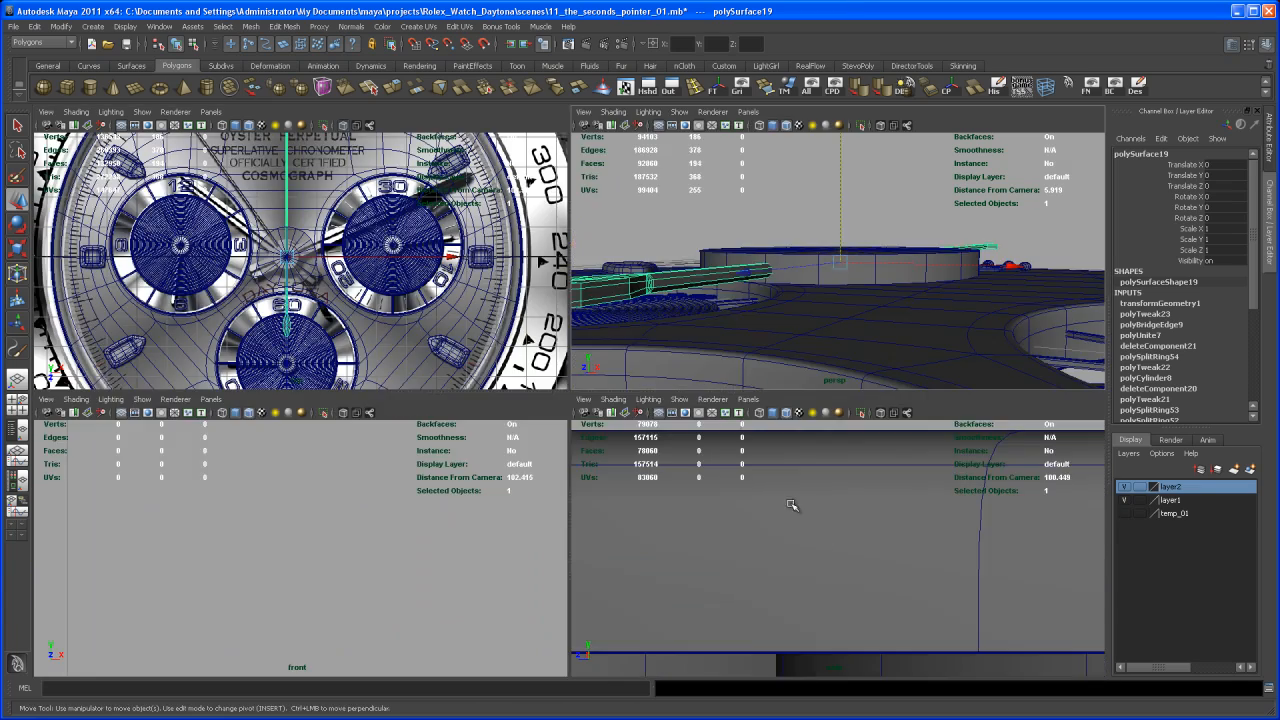
Step: Snap the flattened cylinder's top vertices down to the height of the shaft's upper edge in the side view
key(space)
alt+right_drag(758, 449, 663, 468)
alt+middle_drag(663, 468, 591, 503)
alt+right_drag(591, 503, 868, 523)
alt+middle_drag(868, 523, 544, 605)
alt+right_drag(544, 605, 730, 628)
alt+middle_drag(580, 532, 708, 532)
alt+right_drag(620, 492, 708, 472)
alt+middle_drag(708, 472, 664, 478)
right_drag(420, 355, 378, 341)
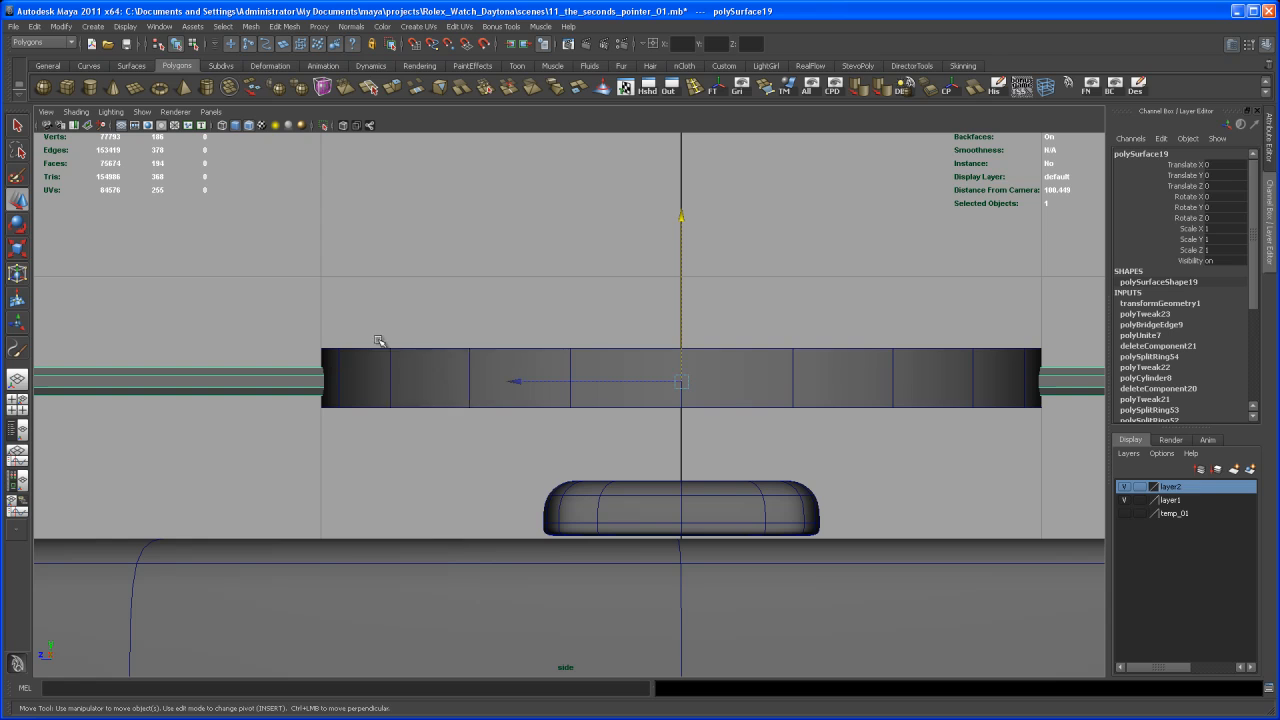
drag(1036, 355, 1040, 356)
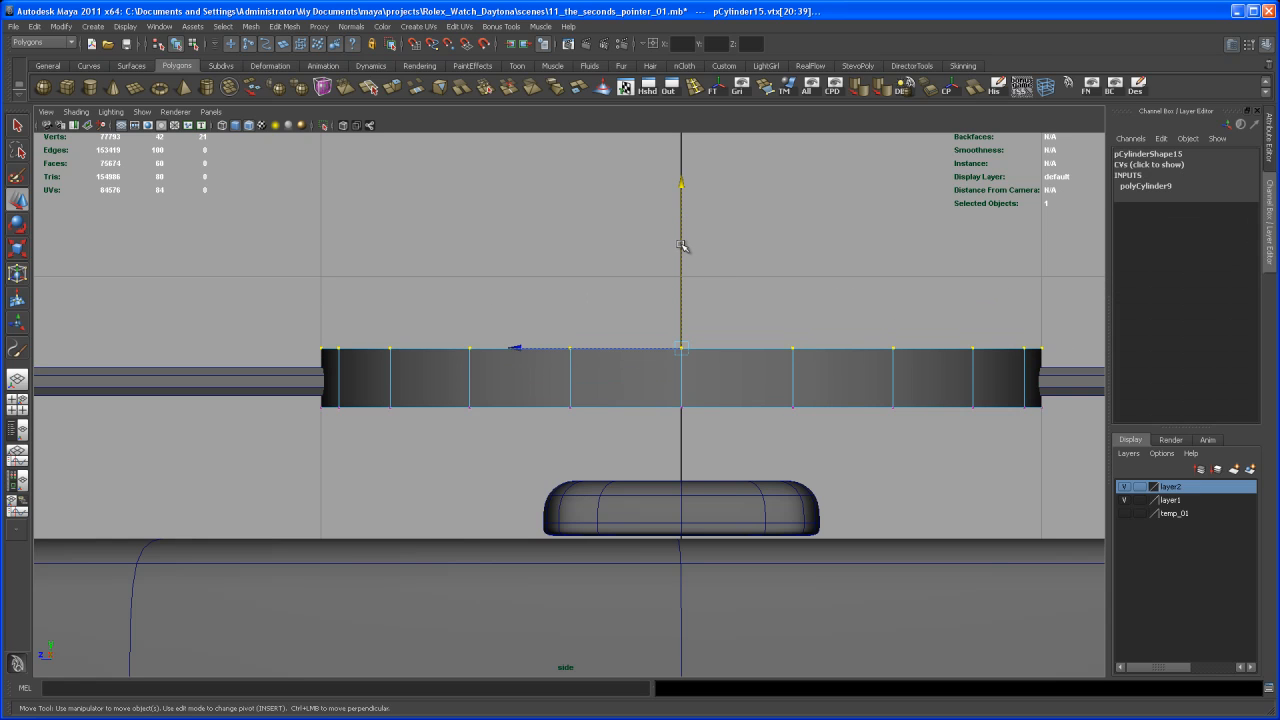
alt+middle_drag(680, 251, 838, 285)
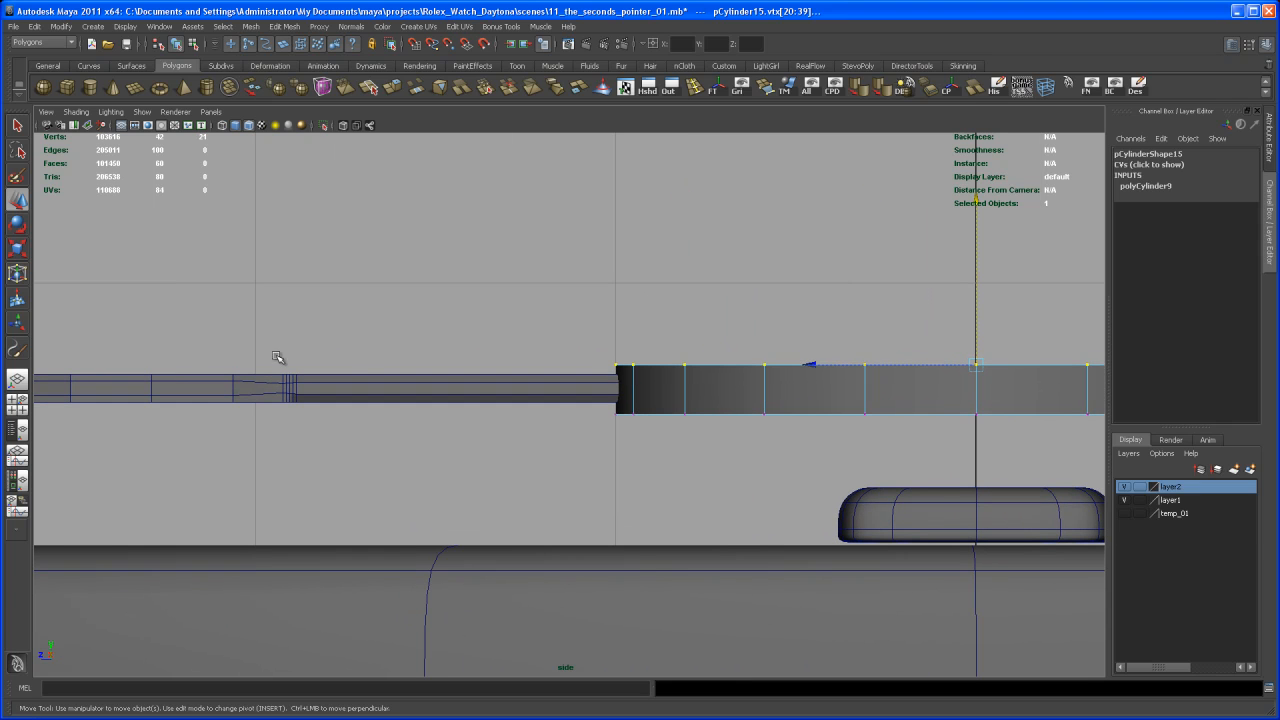
middle_drag(295, 374, 297, 377)
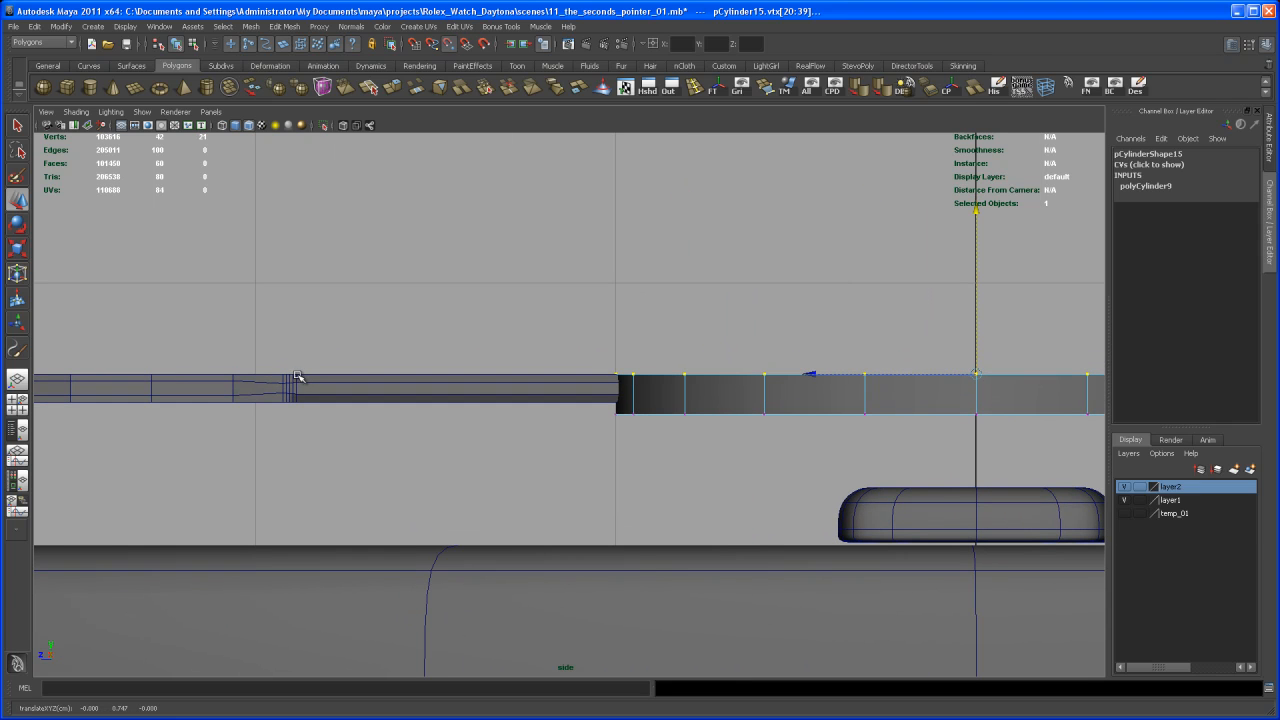
Step: Select all the flattened cylinder's bottom vertices and snap them up to the height of the shaft's lower edge
alt+middle_drag(607, 404, 476, 382)
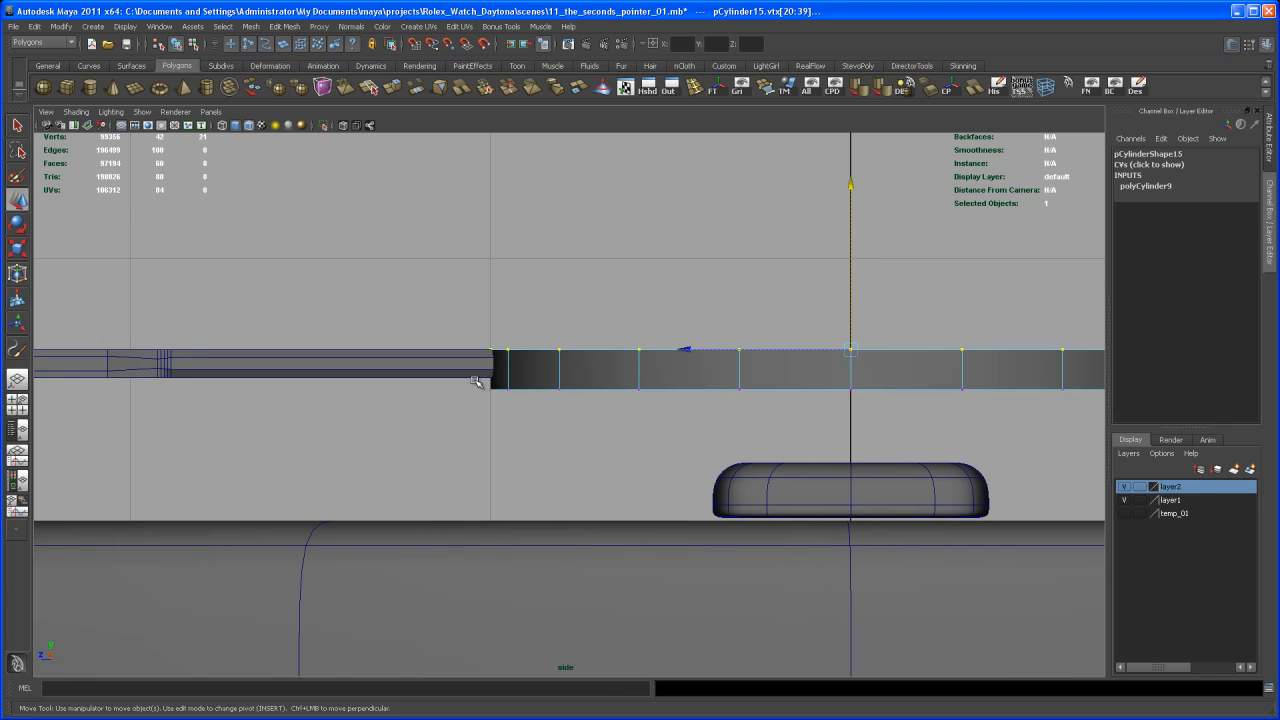
drag(990, 430, 921, 436)
alt+middle_drag(921, 436, 328, 388)
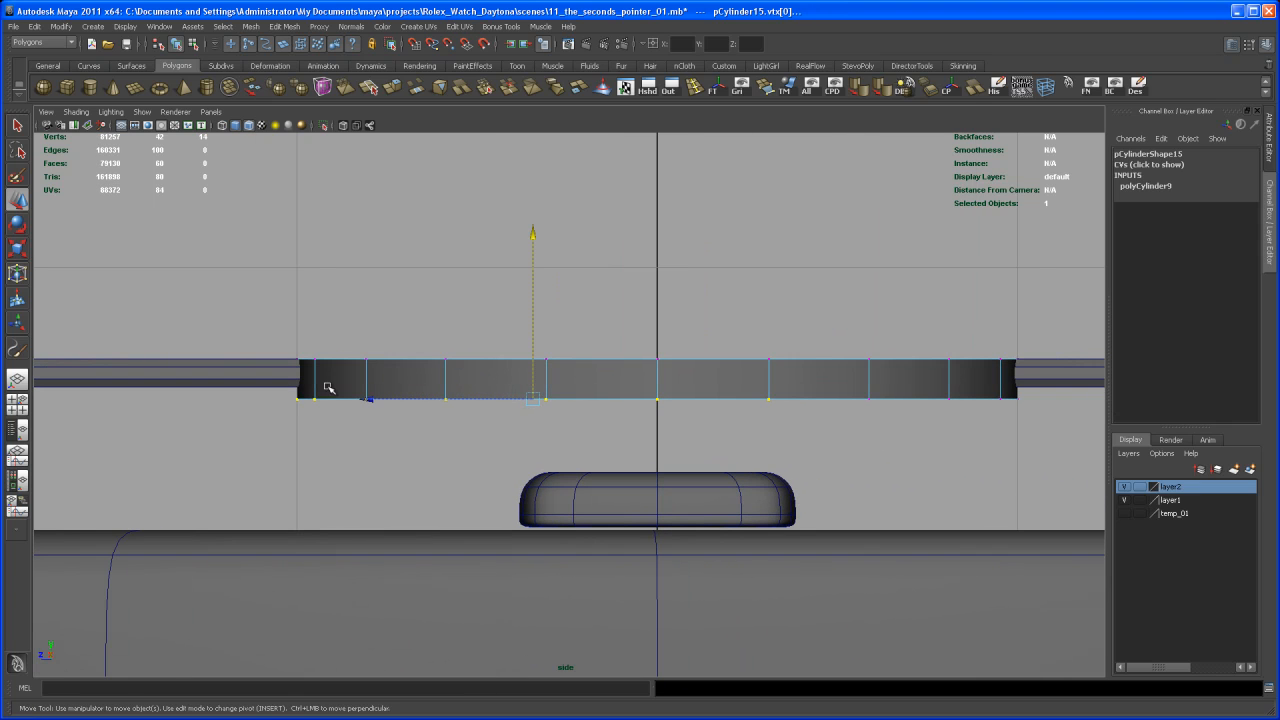
middle_drag(657, 316, 659, 310)
alt+middle_drag(663, 336, 978, 337)
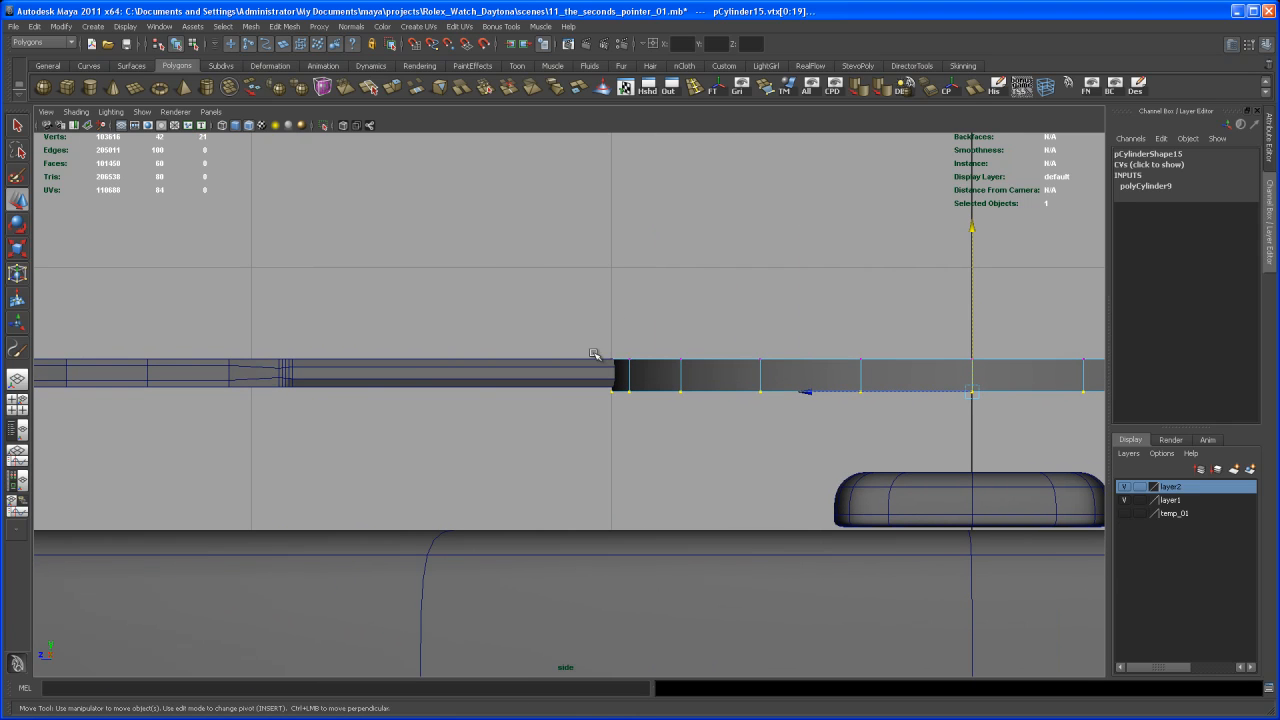
middle_click(279, 389)
Step: Check closely in the side view how the flattened cylinder's edges align with the shaft, and review the junction in perspective
alt+middle_drag(662, 440, 505, 436)
alt+right_drag(540, 458, 957, 533)
alt+right_drag(486, 420, 670, 510)
alt+middle_drag(670, 510, 816, 552)
alt+middle_drag(334, 406, 488, 457)
alt+right_drag(488, 457, 714, 583)
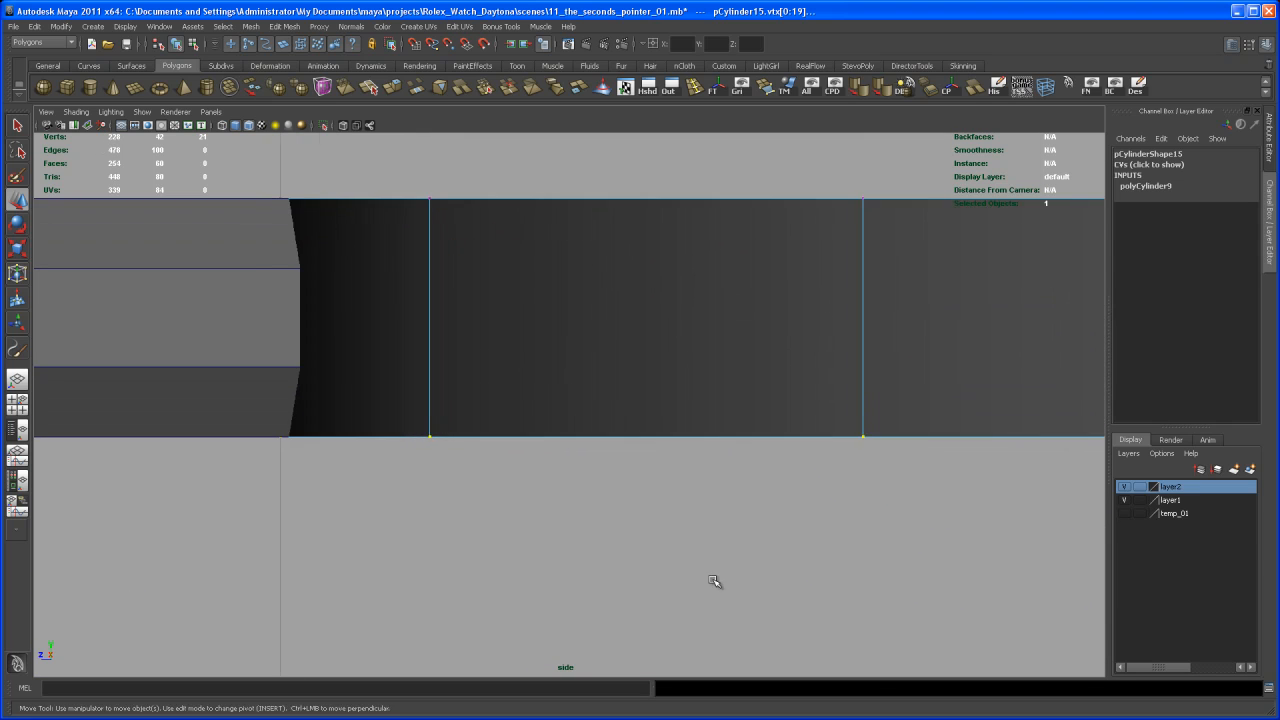
alt+middle_drag(452, 480, 563, 514)
alt+right_drag(563, 514, 654, 580)
alt+middle_drag(610, 558, 684, 496)
alt+right_drag(685, 497, 940, 600)
key(space)
key(space)
alt+drag(788, 343, 742, 391)
alt+middle_drag(742, 391, 763, 365)
alt+right_drag(763, 367, 751, 406)
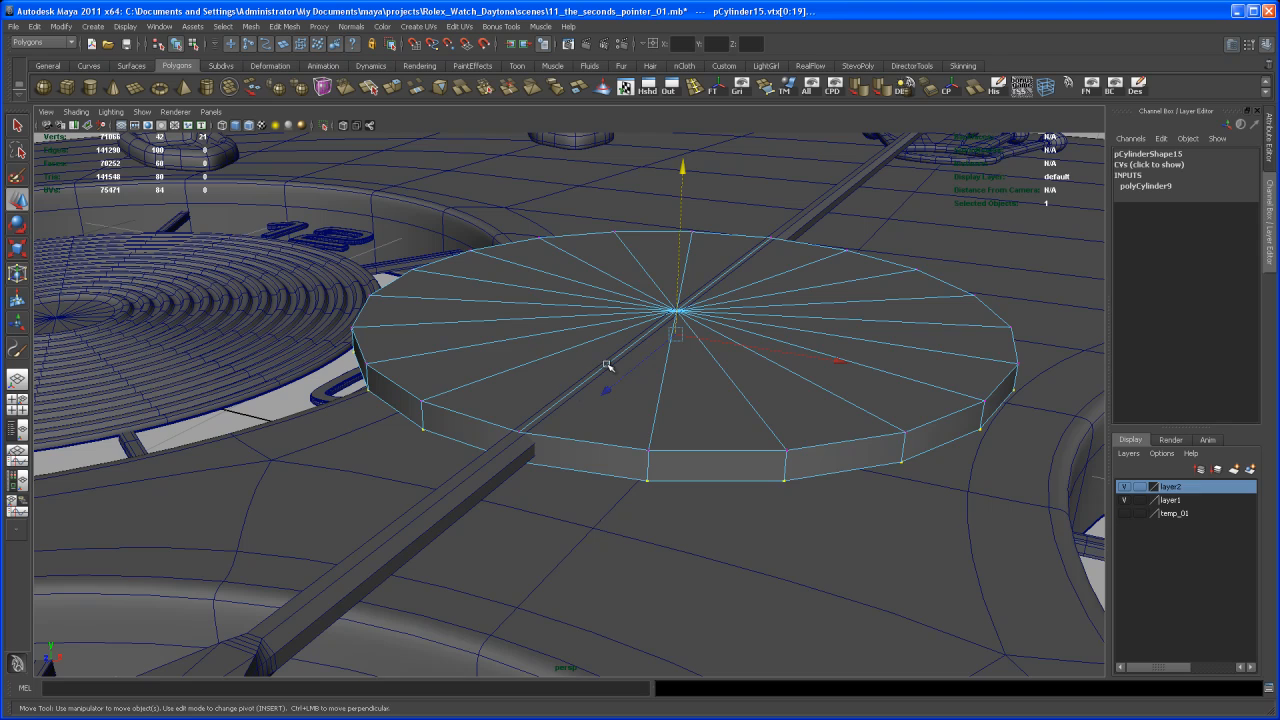
Step: Return the disc to object mode and thicken it vertically to a Scale Y of 0.09
alt+drag(676, 390, 666, 421)
key(r)
right_drag(666, 421, 690, 406)
alt+drag(690, 406, 627, 348)
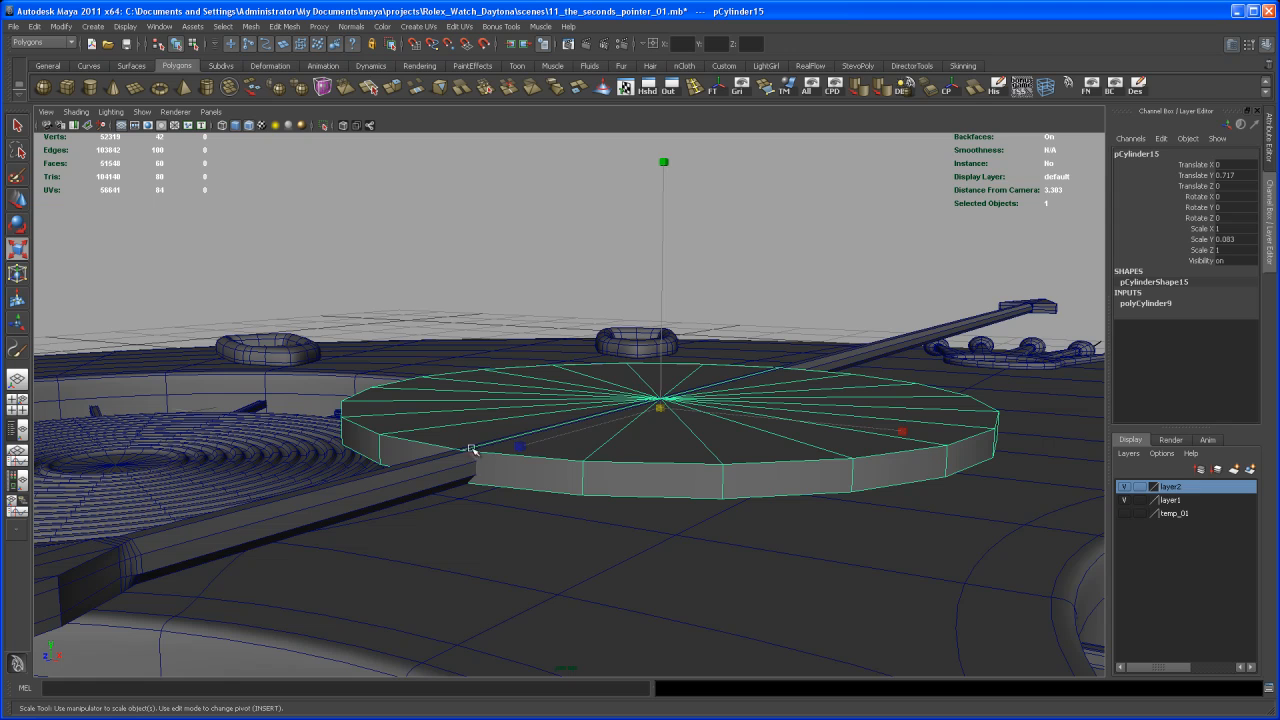
drag(665, 164, 666, 162)
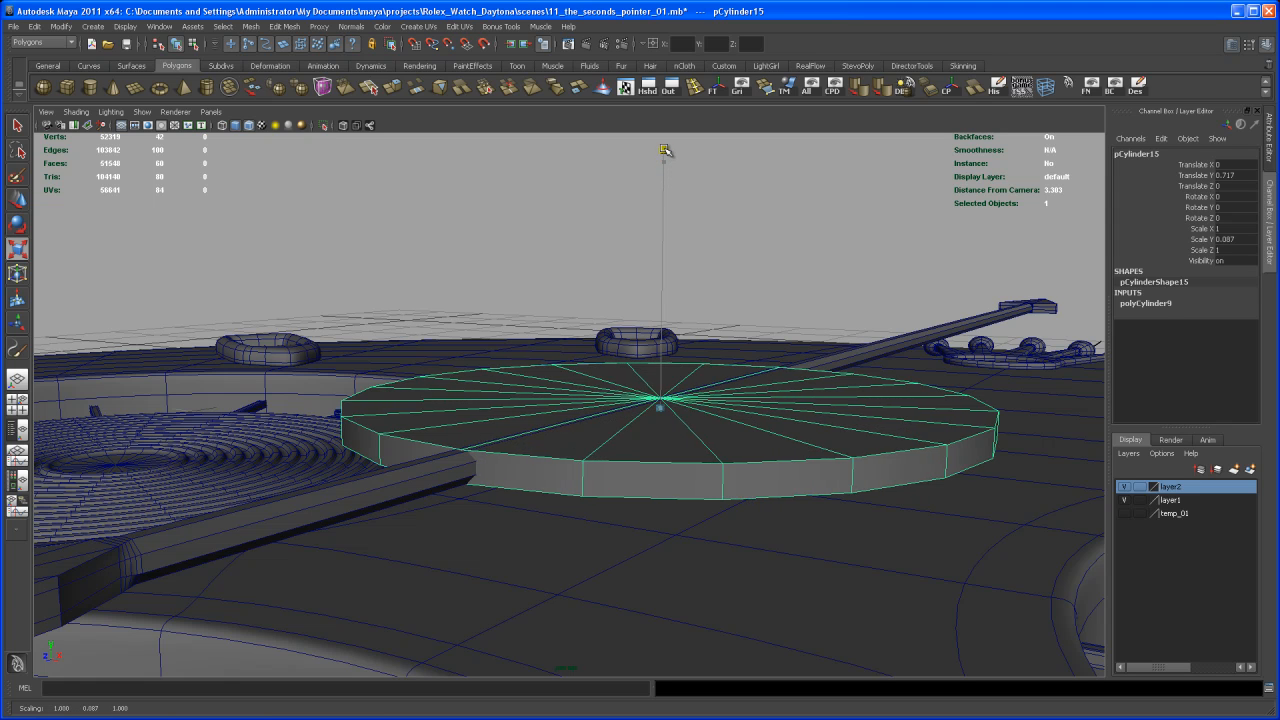
alt+drag(645, 258, 627, 378)
Step: Try to raise the disc's cap subdivisions to 3, and undo the change
click(1166, 305)
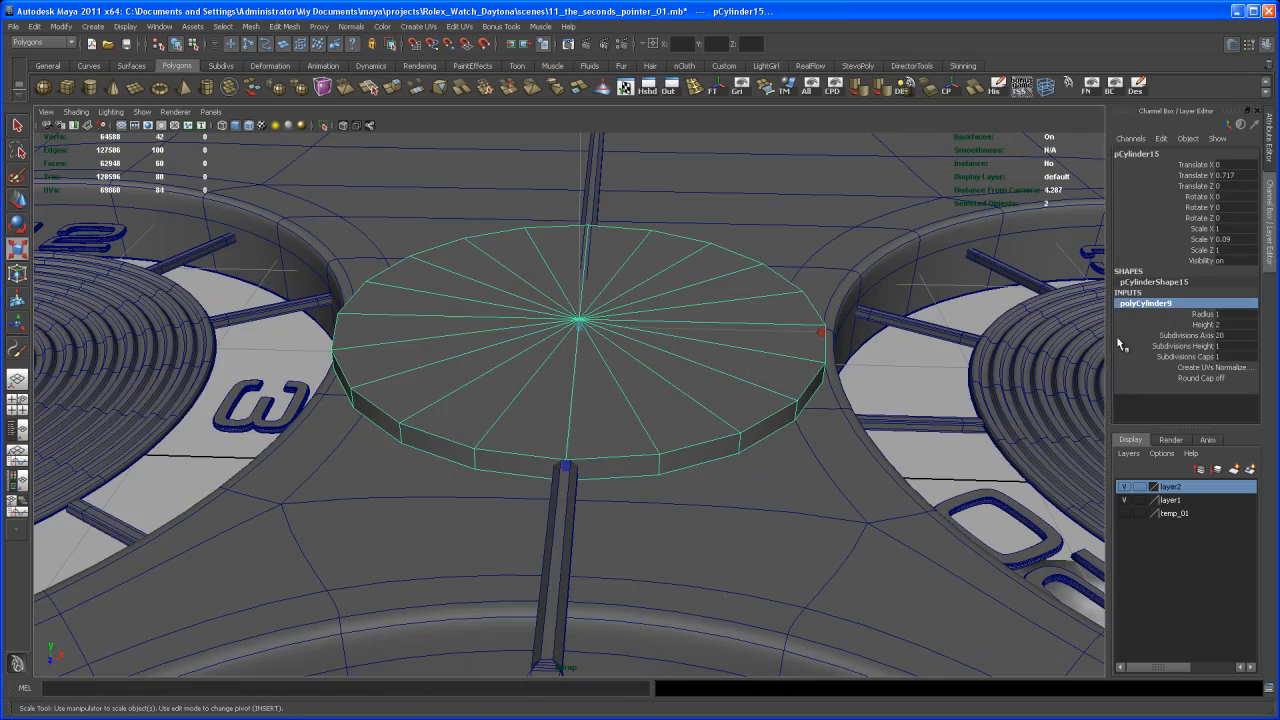
click(1189, 357)
middle_drag(796, 338, 820, 363)
alt+drag(755, 526, 783, 437)
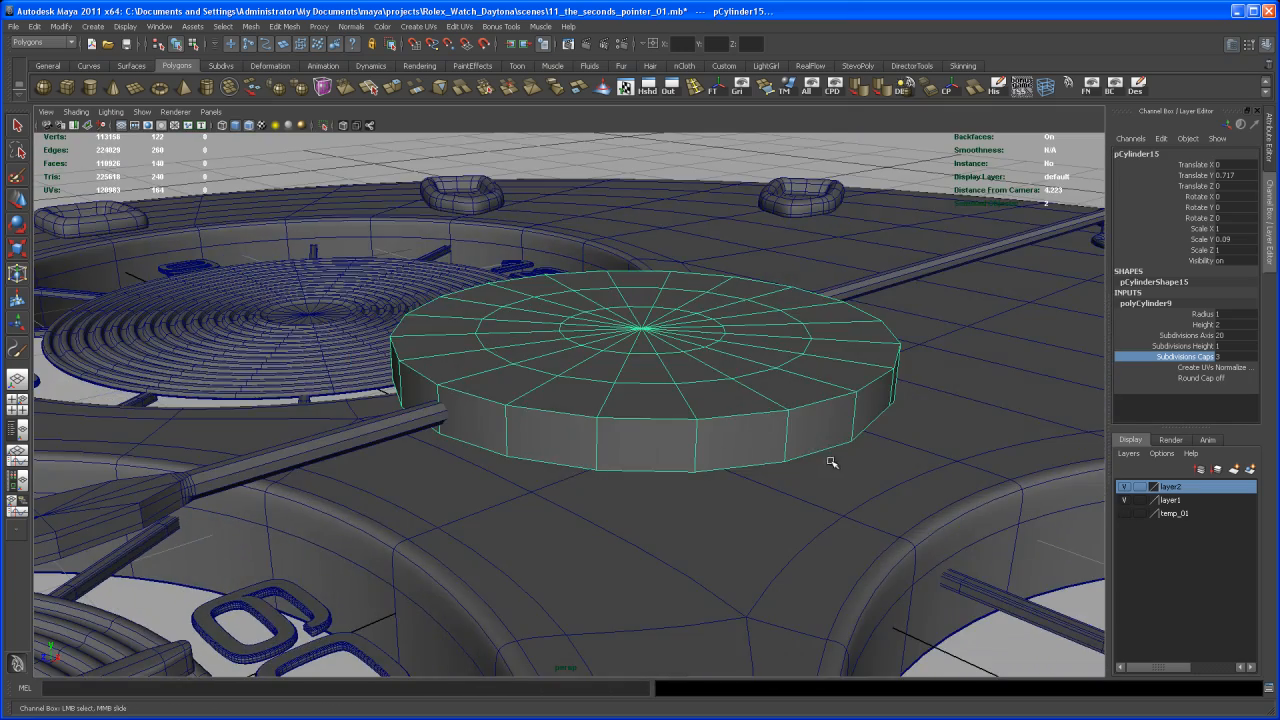
key(ctrl+z)
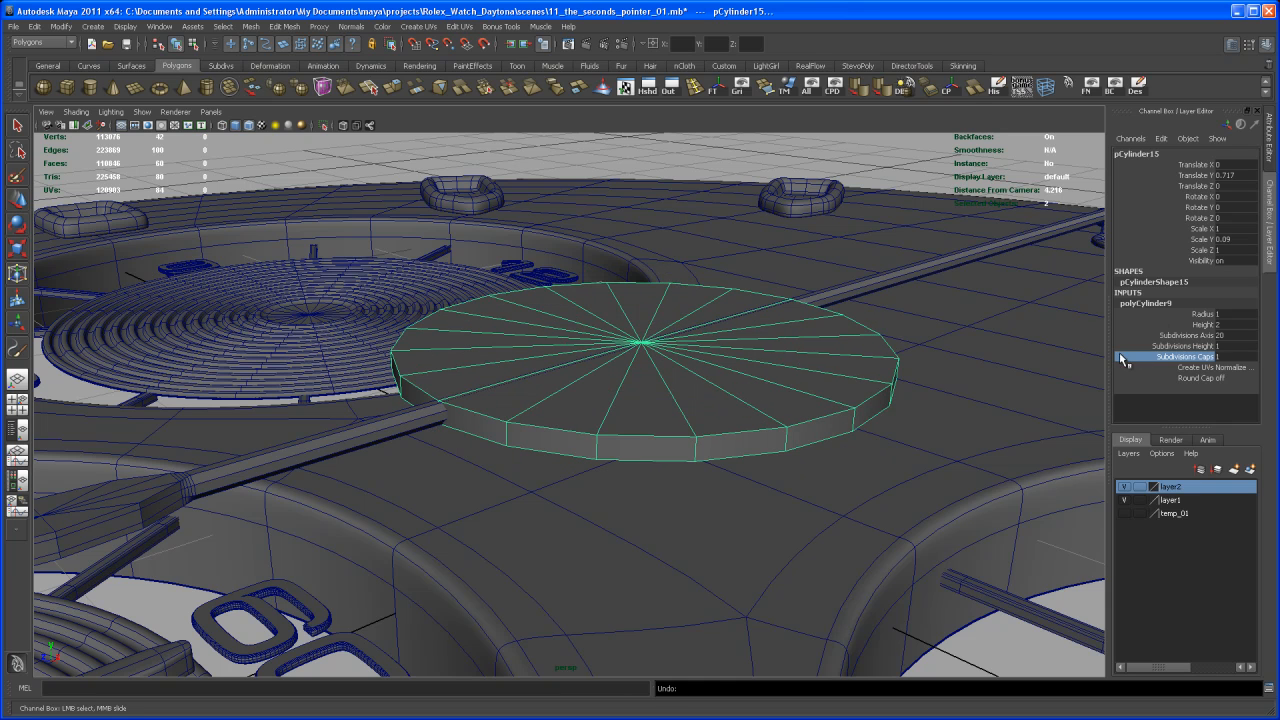
Step: Freeze the disc's transformations, and test 2 cap subdivisions before undoing that subdivision change
click(716, 88)
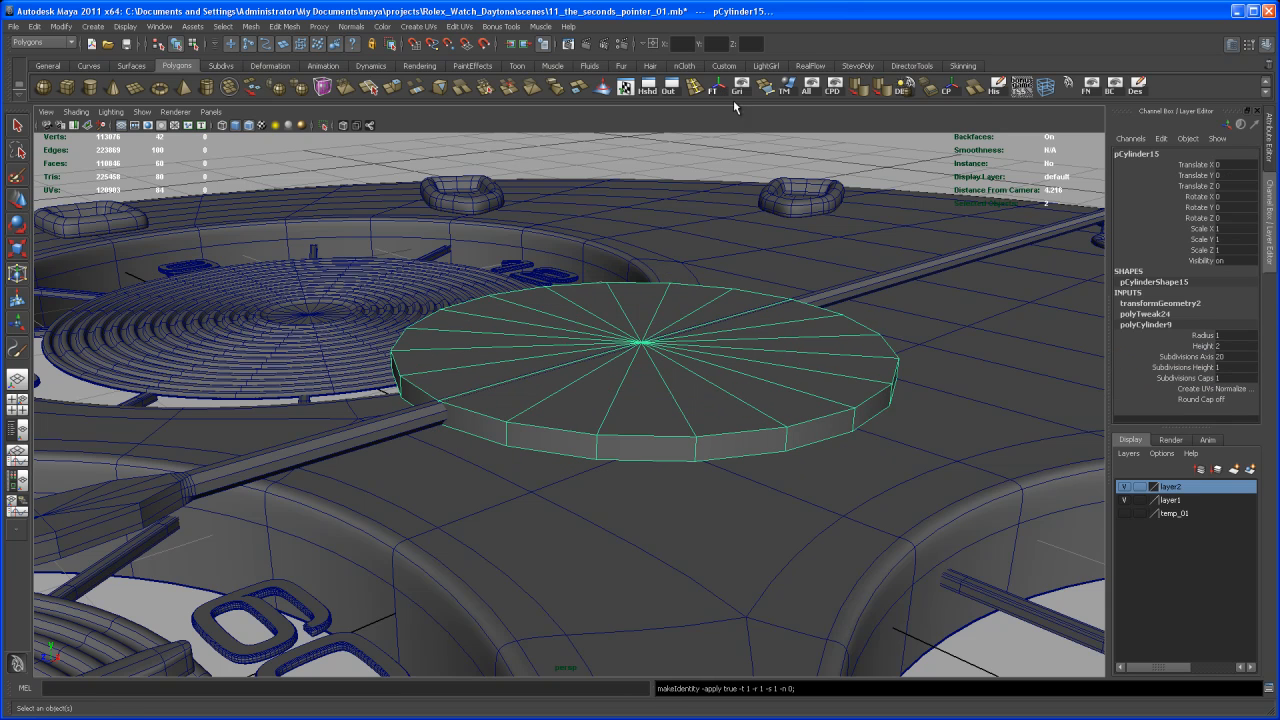
click(1185, 378)
middle_drag(980, 383, 981, 391)
mouse_move(981, 391)
alt+mouse_down()
mouse_move(957, 371)
mouse_move(967, 407)
alt+mouse_up()
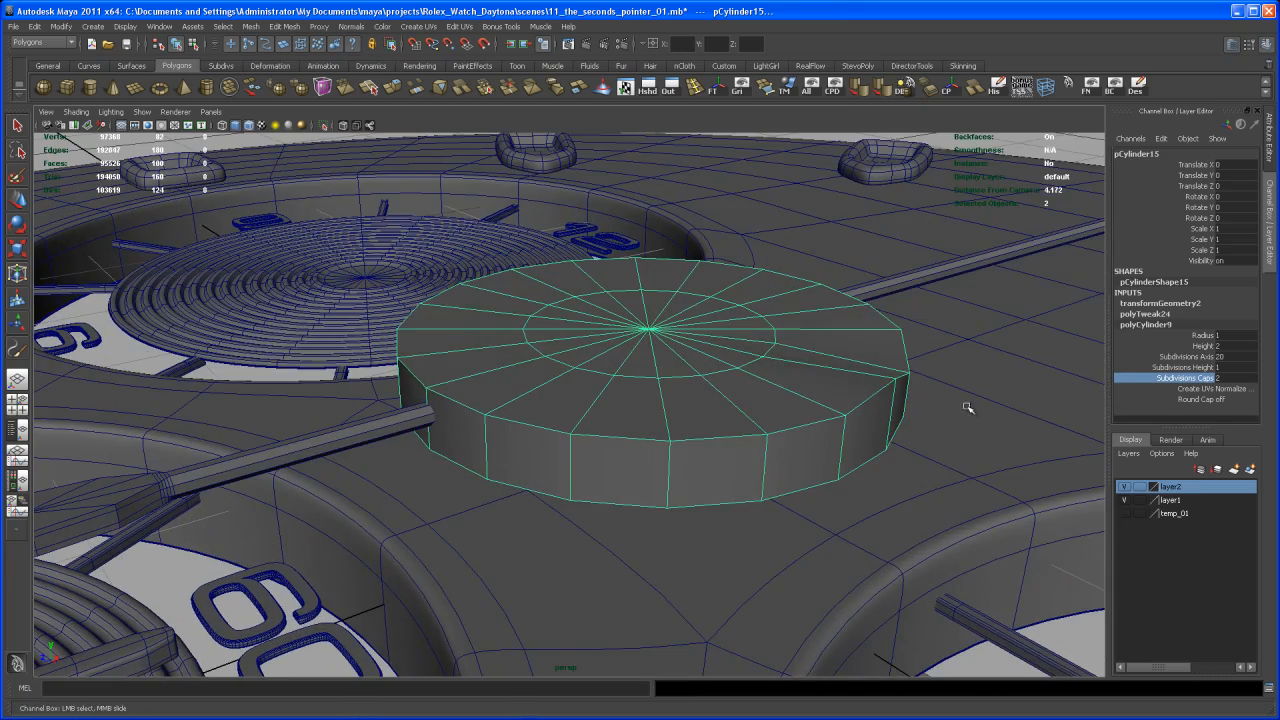
key(ctrl+z)
Step: Select the faces of the disc's top and bottom caps and extrude them, scaled inward to form a ring
alt+drag(781, 479, 705, 474)
right_drag(705, 474, 707, 503)
drag(729, 485, 738, 490)
alt+drag(738, 490, 742, 432)
click(395, 88)
mouse_move(712, 290)
alt+mouse_down()
mouse_move(710, 279)
mouse_move(719, 291)
alt+mouse_up()
click(769, 593)
mouse_move(769, 593)
alt+mouse_down()
mouse_move(780, 577)
mouse_move(766, 590)
alt+mouse_up()
mouse_move(733, 467)
middle_down()
mouse_move(709, 473)
mouse_move(729, 471)
middle_up()
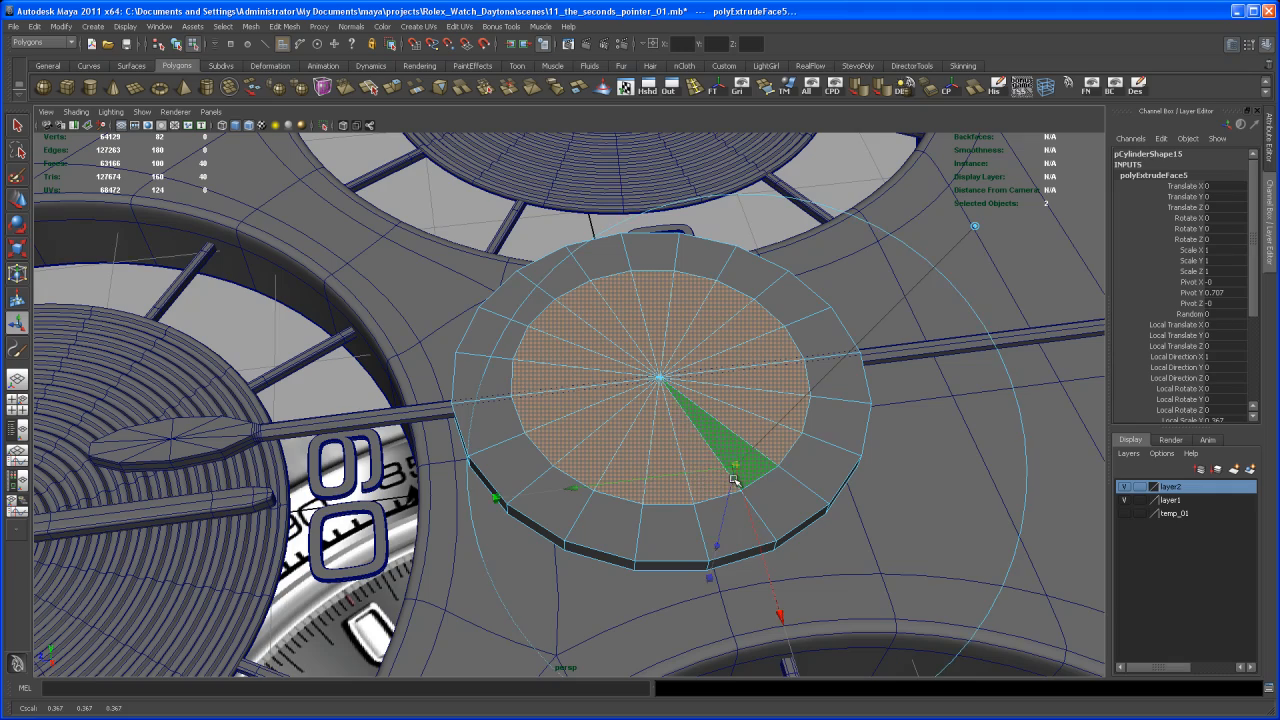
Step: Extrude the cap faces again, scaled inward to a smaller inner ring, and return the disc to object mode
key(ctrl+e)
alt+drag(774, 510, 766, 434)
click(733, 596)
alt+drag(771, 529, 669, 454)
alt+drag(682, 520, 689, 467)
key(q)
right_drag(682, 442, 726, 416)
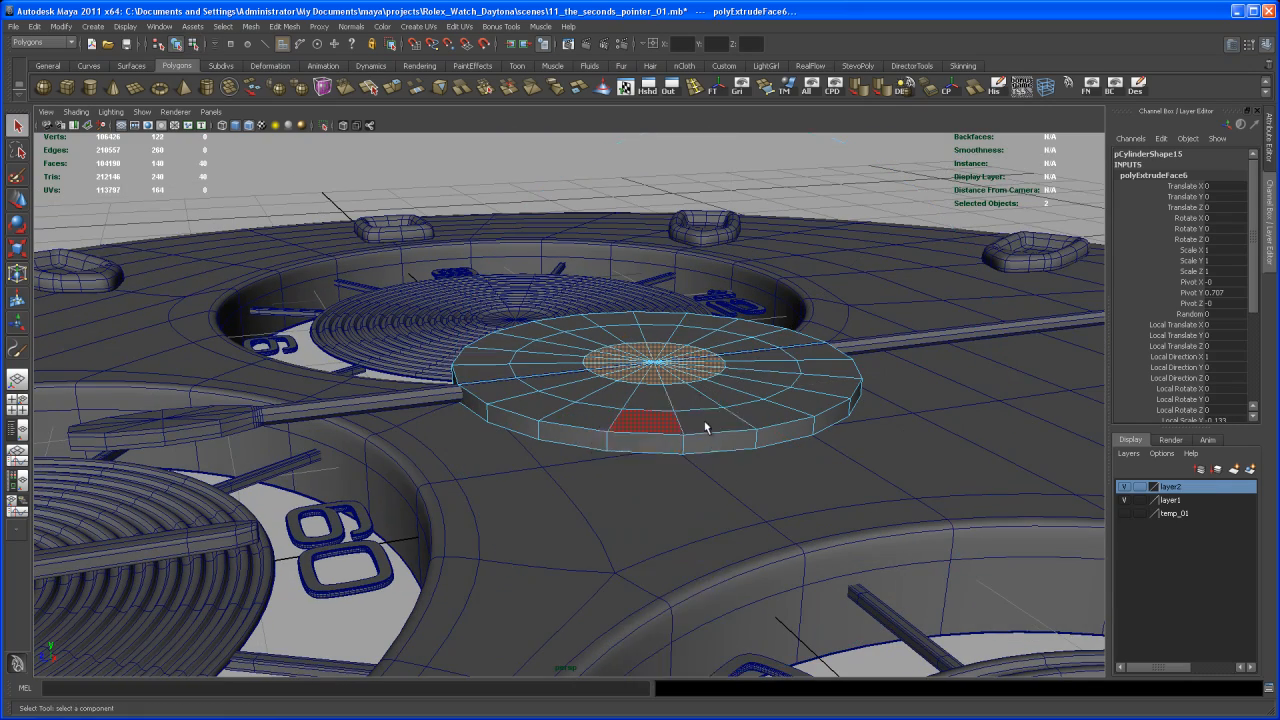
mouse_move(683, 444)
alt+mouse_down()
mouse_move(694, 486)
mouse_move(720, 469)
mouse_move(791, 462)
mouse_move(708, 449)
alt+mouse_up()
alt+right_drag(708, 449, 663, 454)
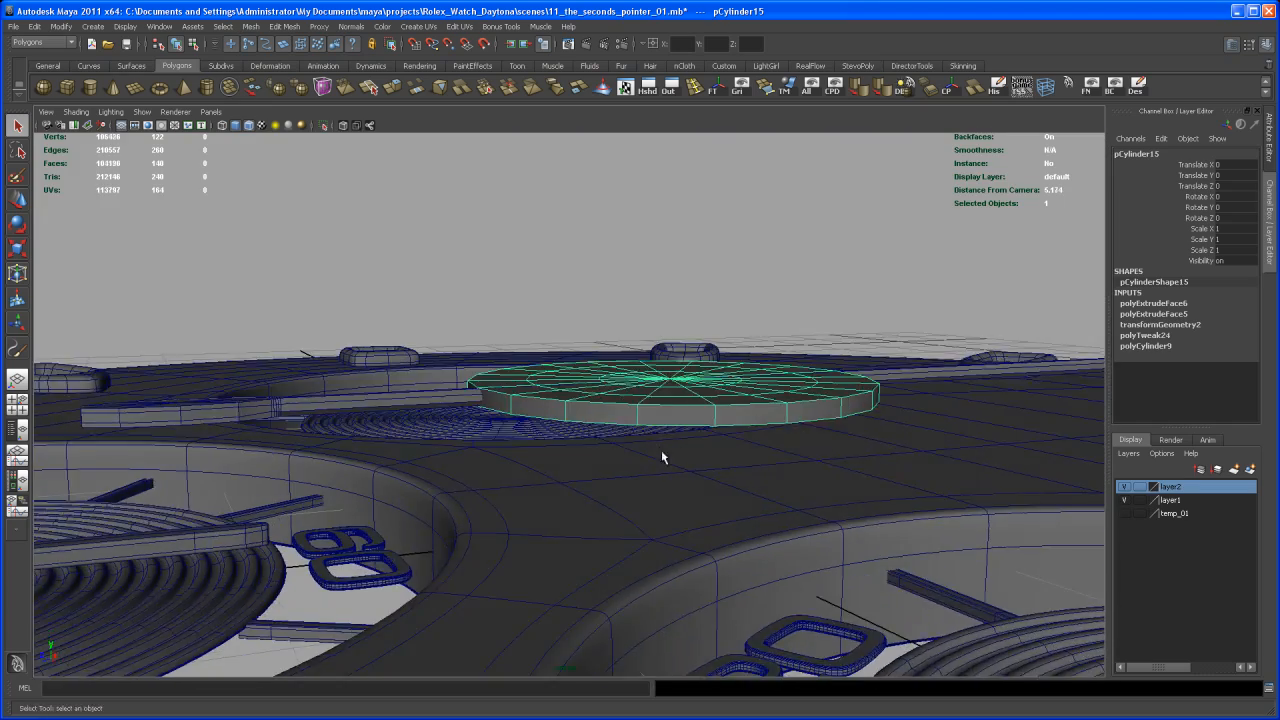
Step: Scale the disc to 0.416 in X and Z so it matches the hub in the top-view reference photo
alt+drag(636, 549, 674, 509)
key(space)
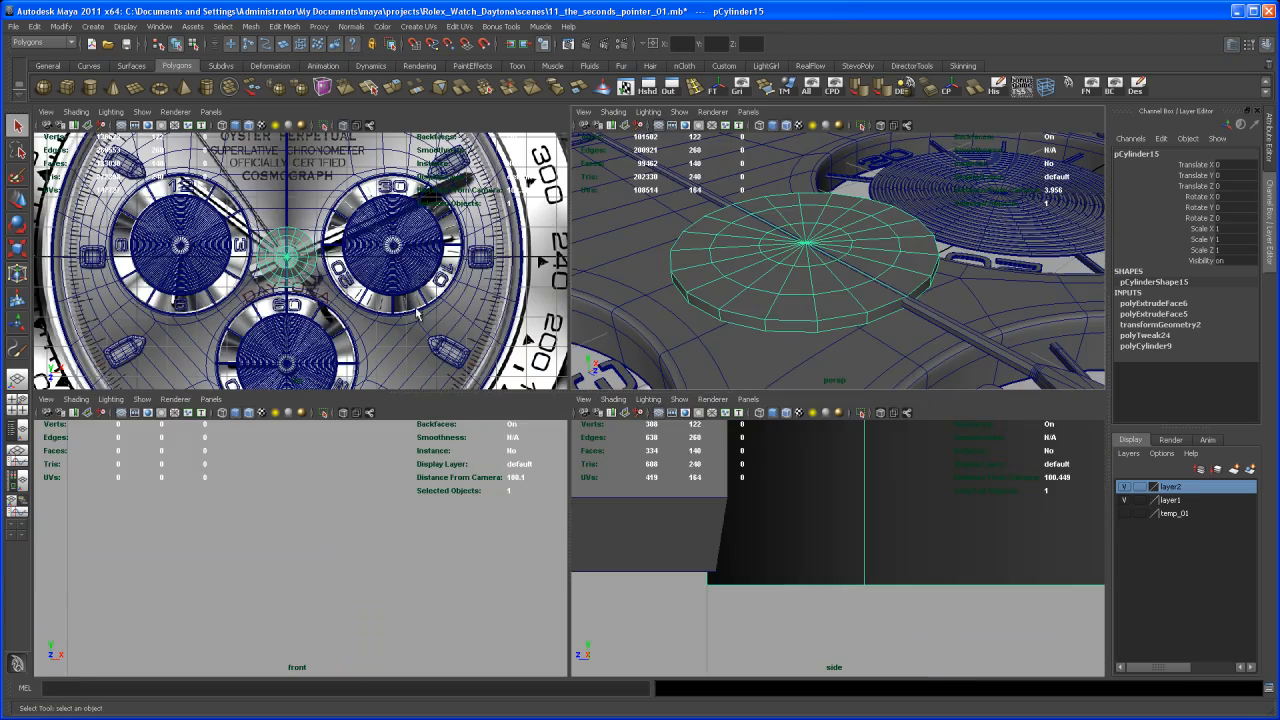
key(space)
alt+right_drag(456, 336, 689, 521)
alt+middle_drag(689, 521, 761, 561)
alt+right_drag(761, 561, 800, 635)
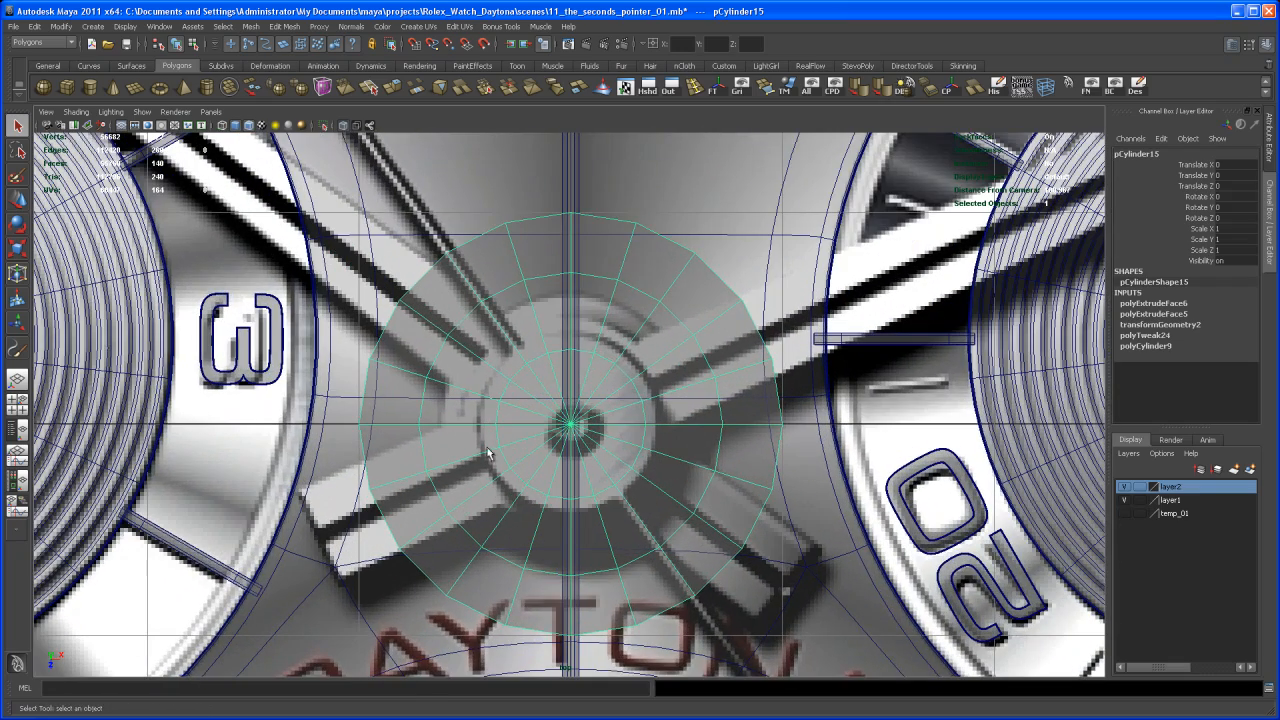
key(r)
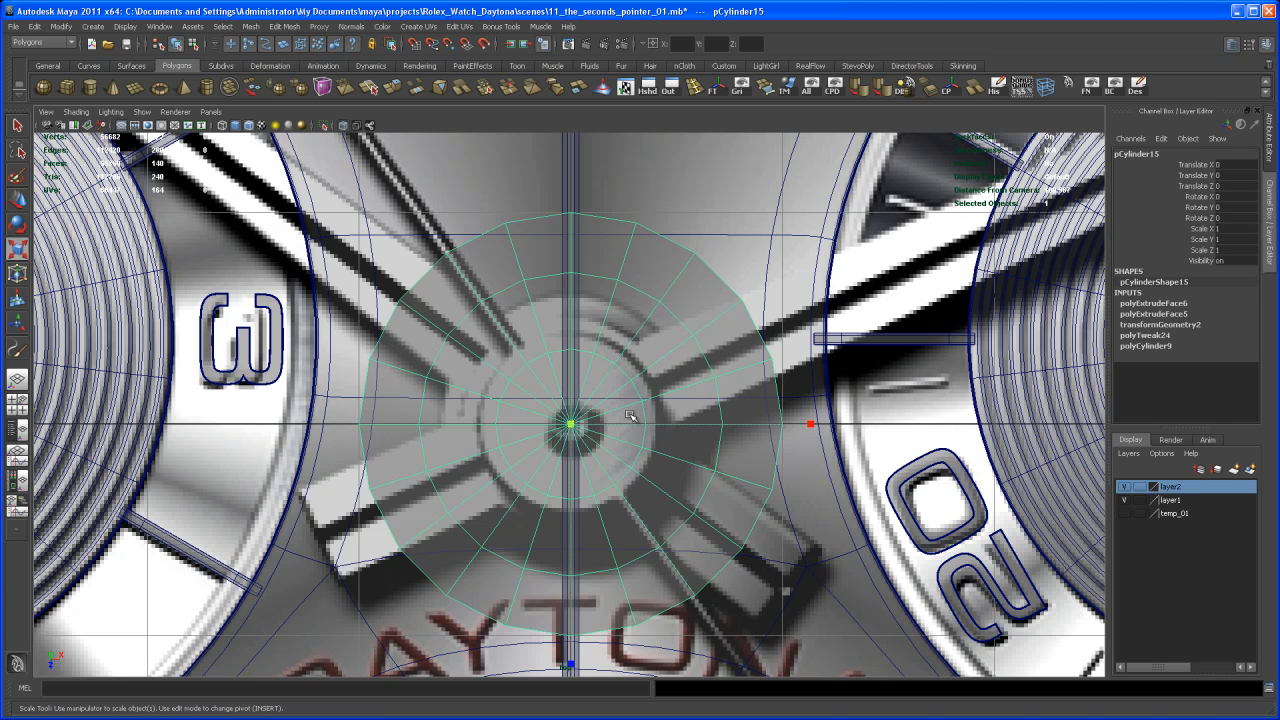
key(space)
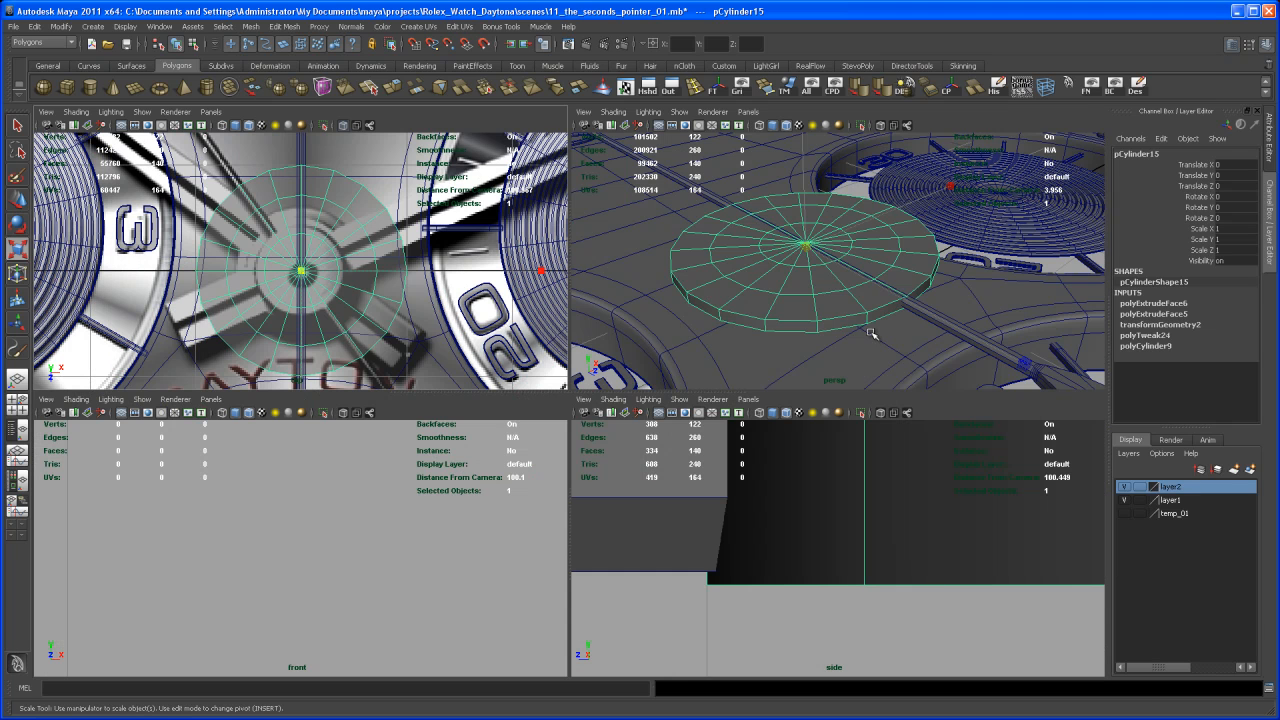
alt+drag(831, 333, 801, 274)
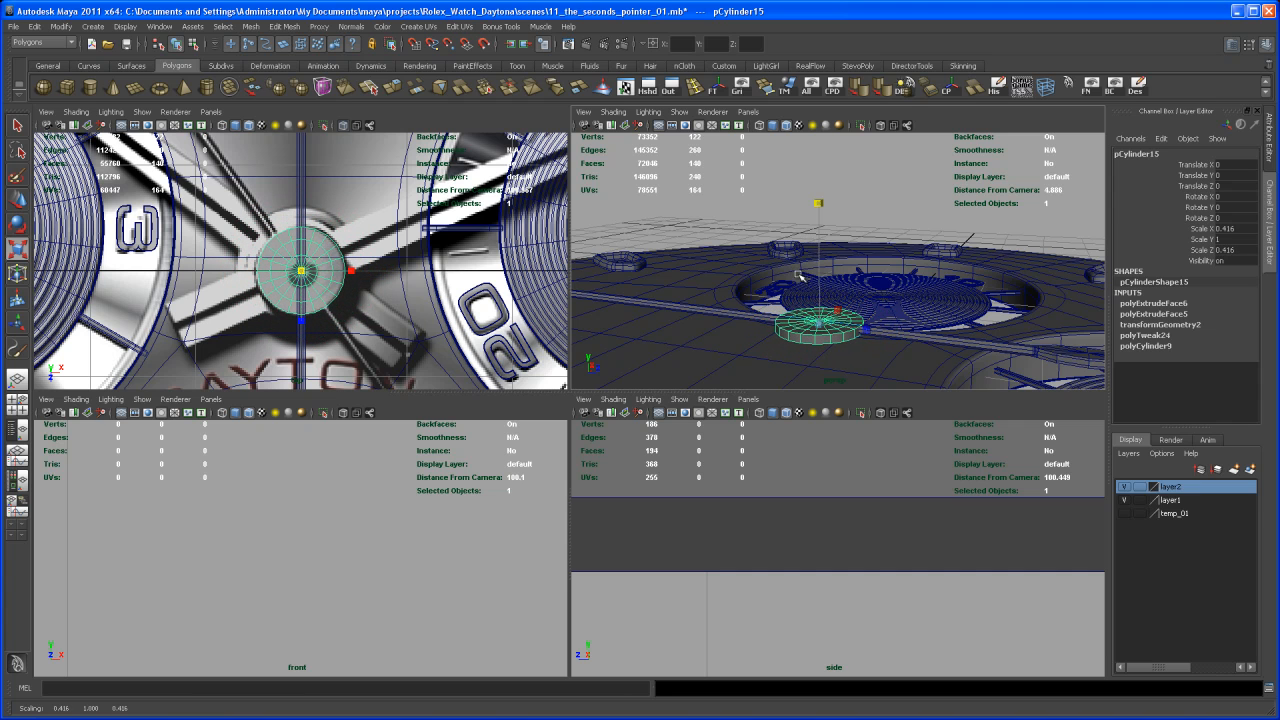
Step: Split the edge ring around the disc's side wall, using the Multi split type with 2 divisions
key(space)
alt+drag(766, 411, 706, 502)
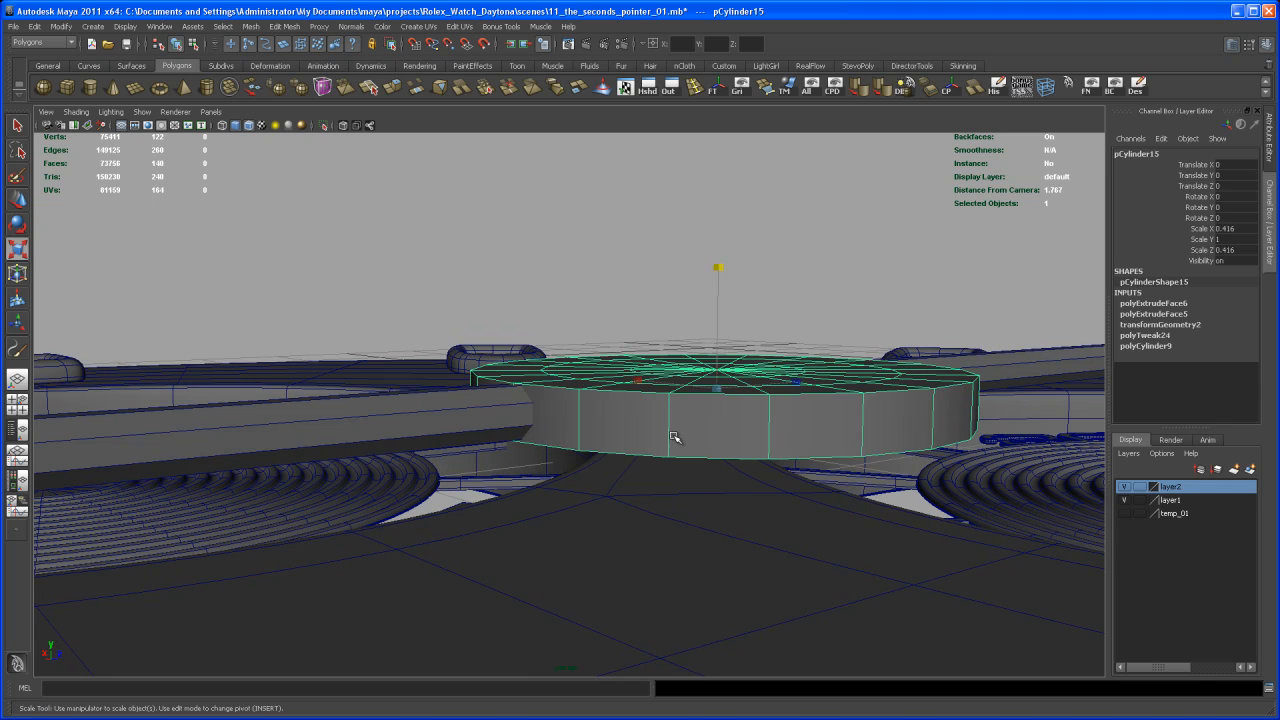
right_drag(678, 412, 665, 432)
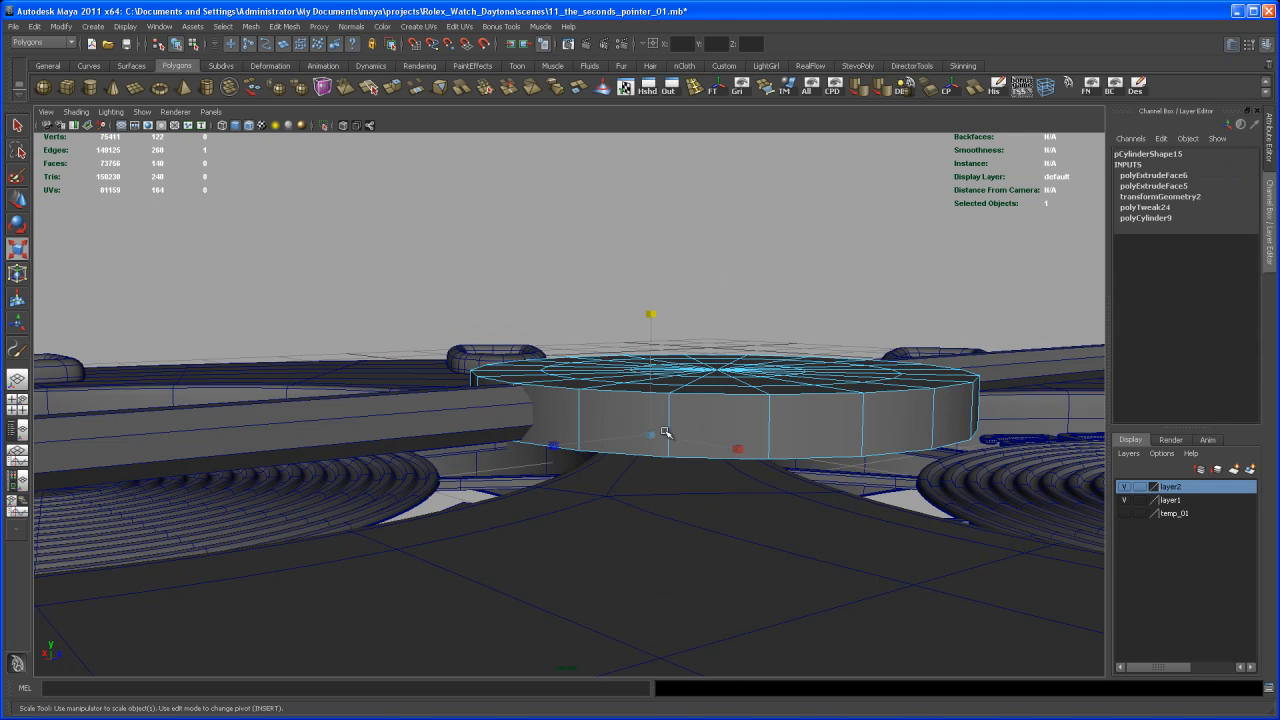
alt+drag(681, 434, 673, 420)
key(q)
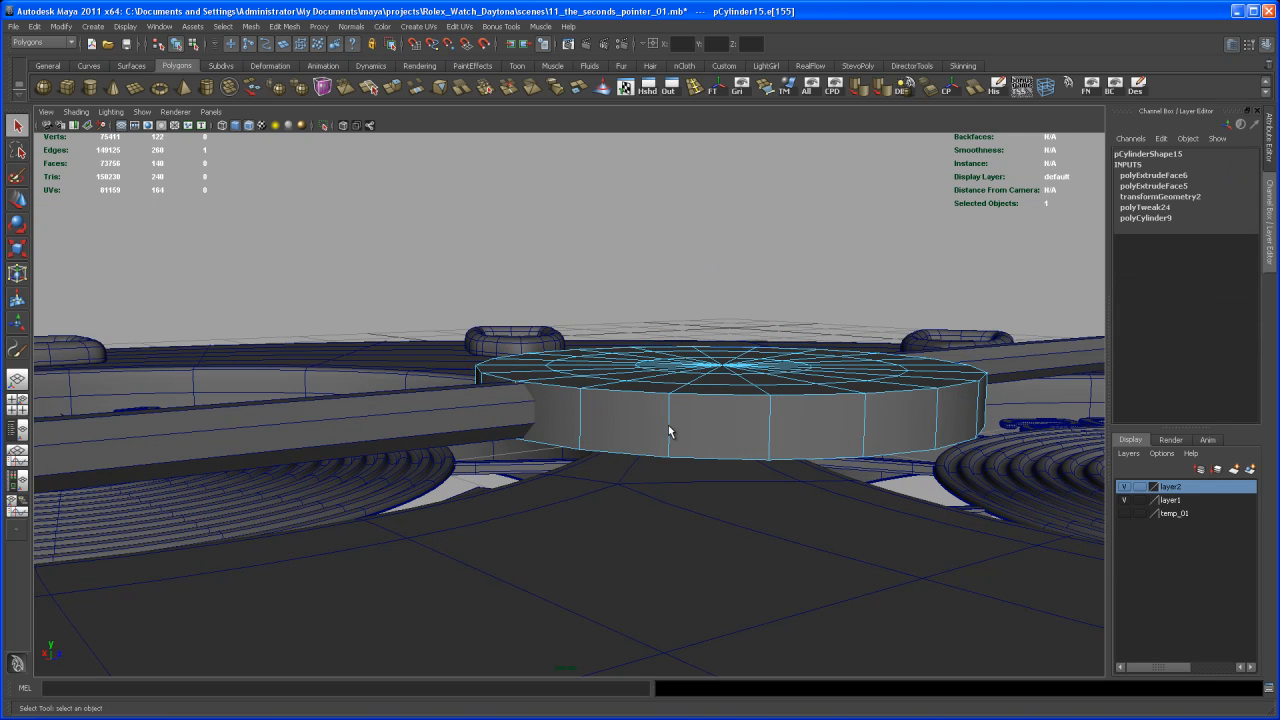
click(668, 428)
alt+drag(678, 444, 663, 442)
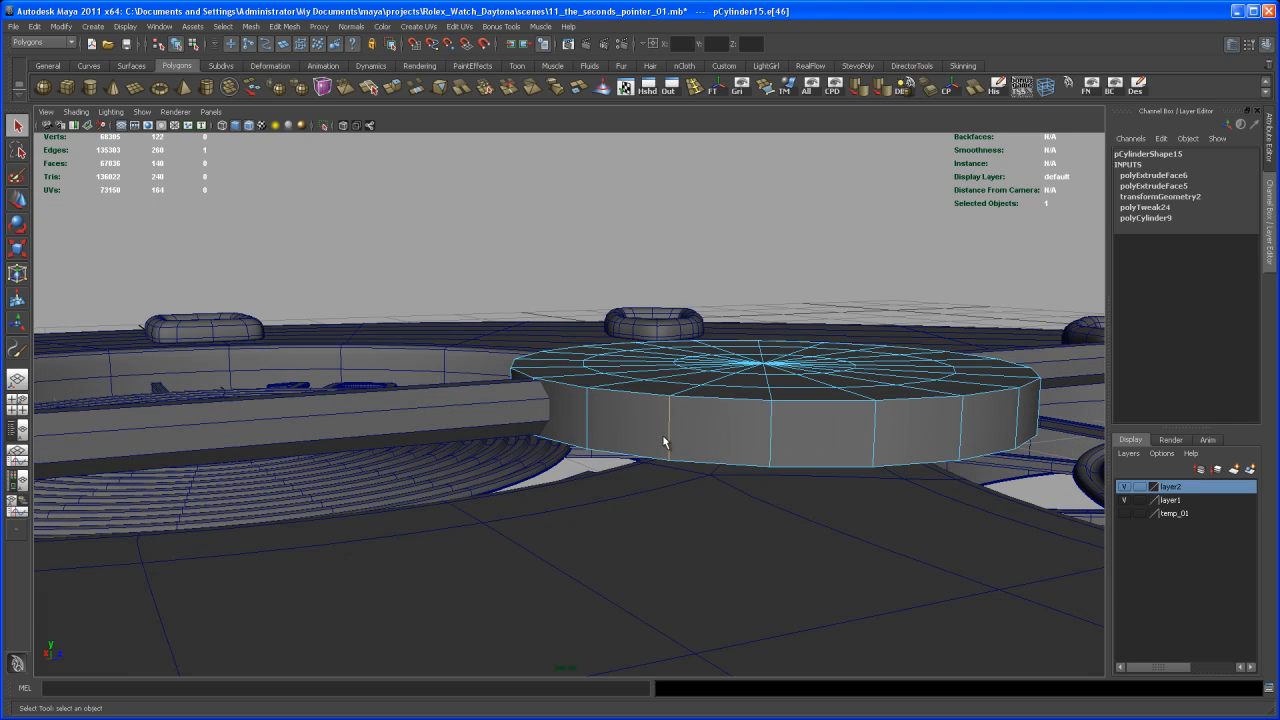
ctrl+right_drag(670, 435, 700, 464)
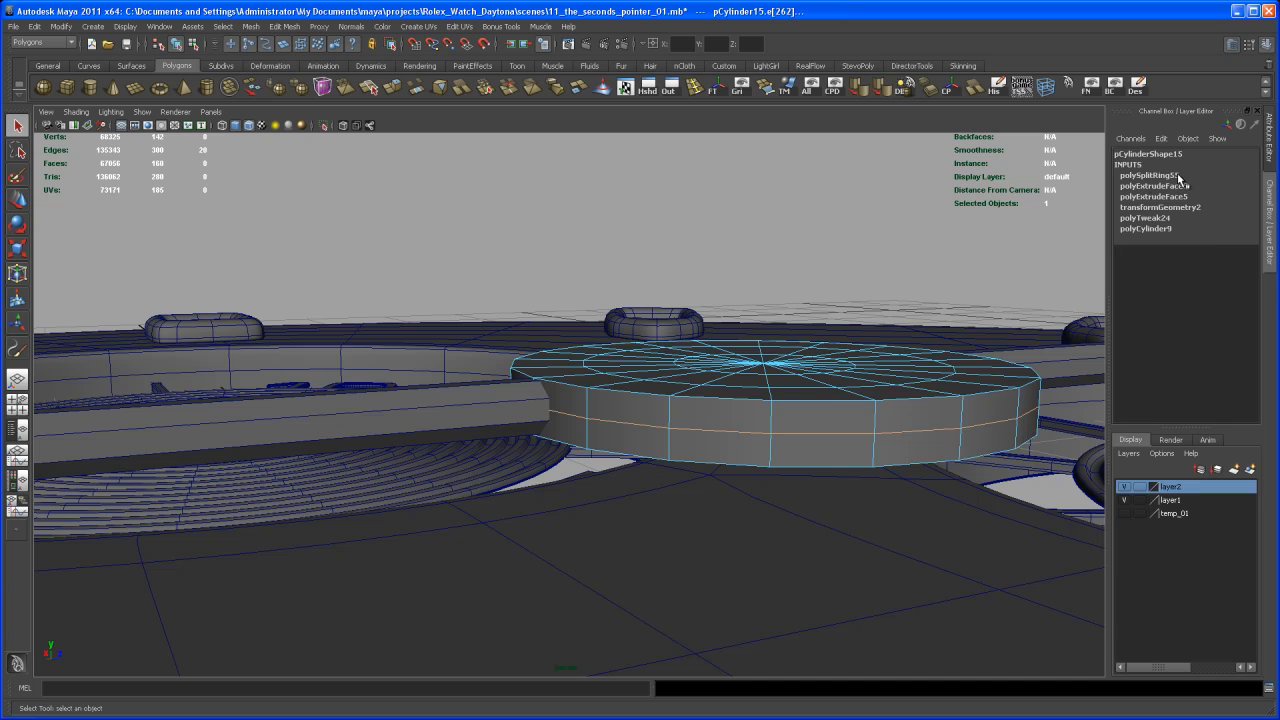
click(1178, 175)
click(1226, 219)
click(1234, 258)
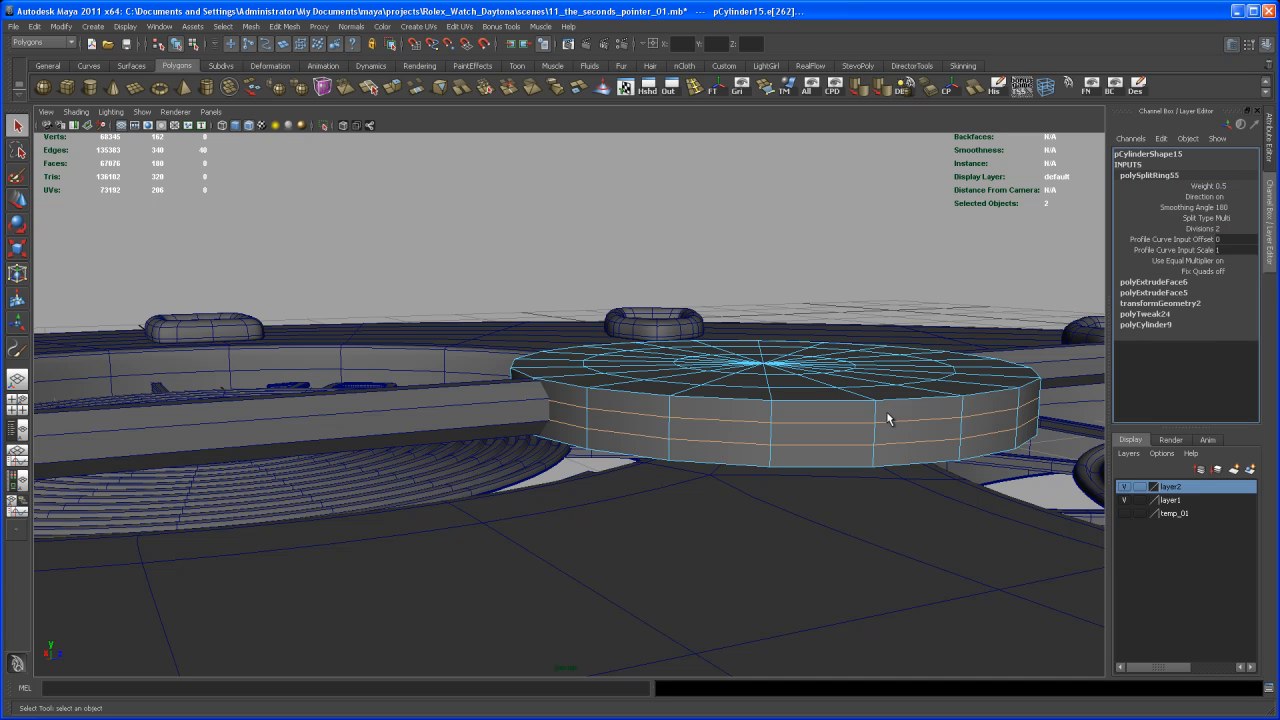
Step: Scale the two new edge loops apart vertically until they sit close to the disc's upper and lower rims
alt+middle_drag(790, 404, 778, 412)
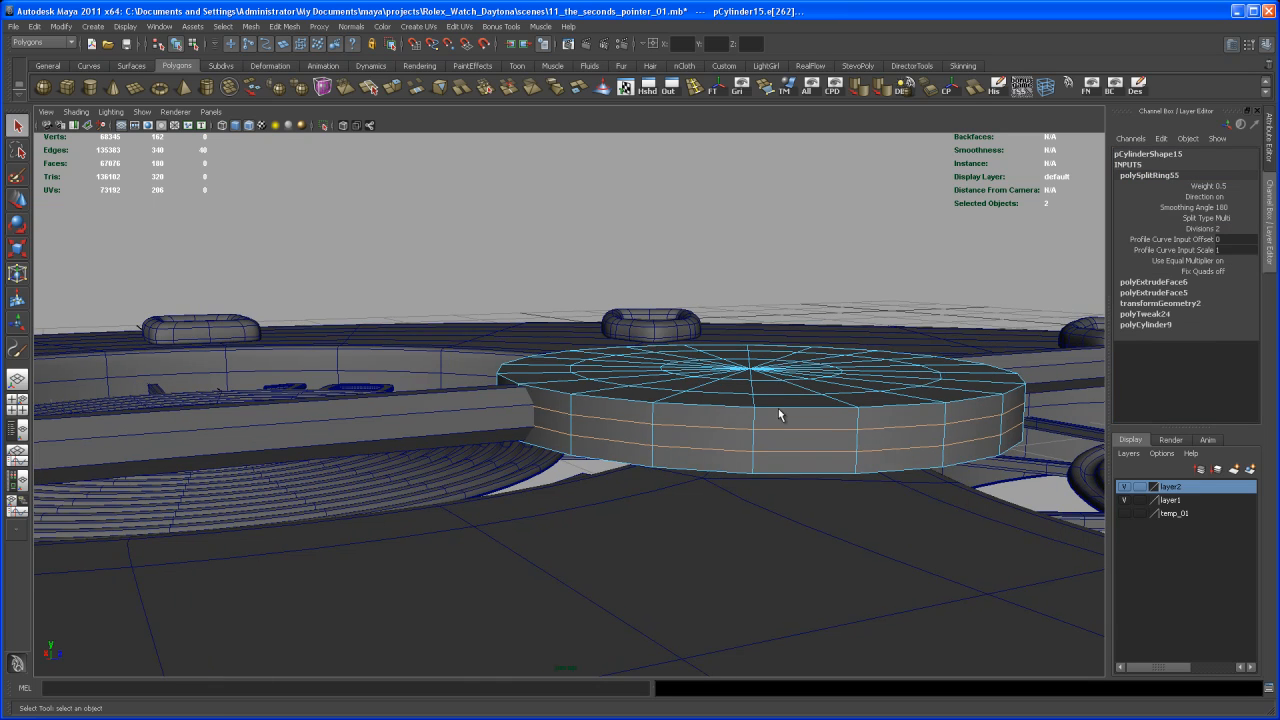
key(r)
drag(753, 271, 754, 177)
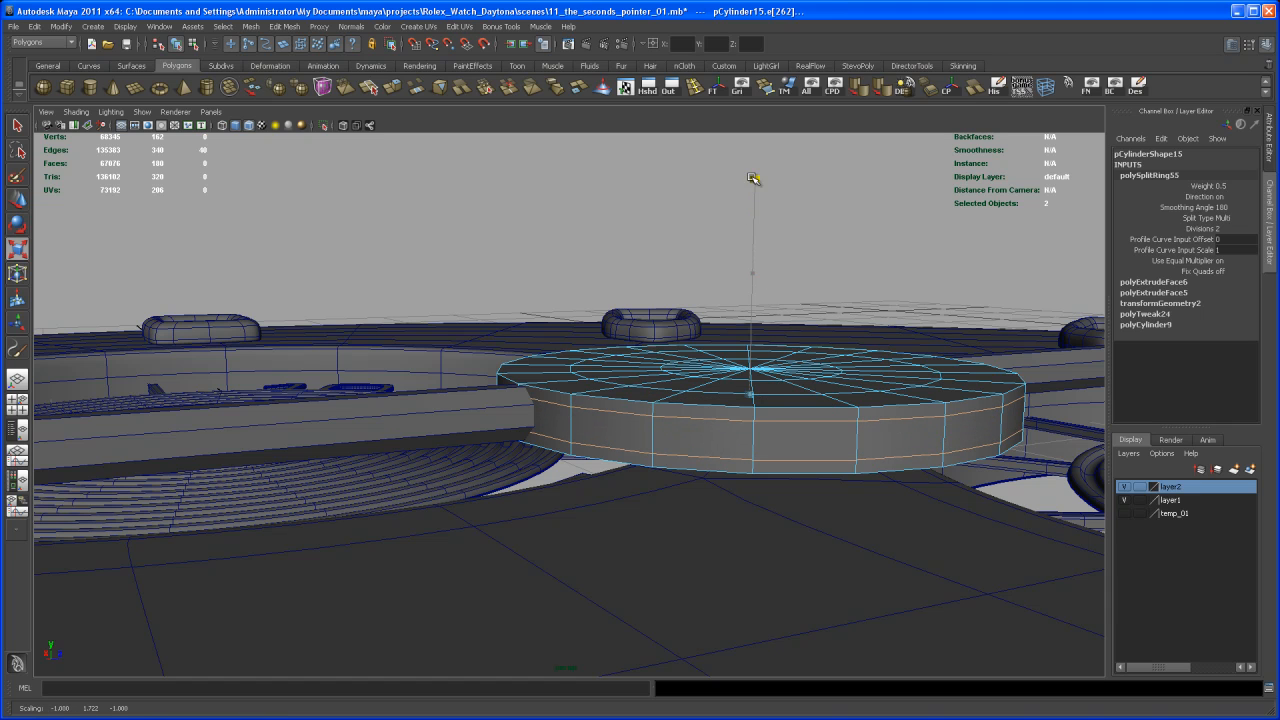
drag(749, 277, 757, 227)
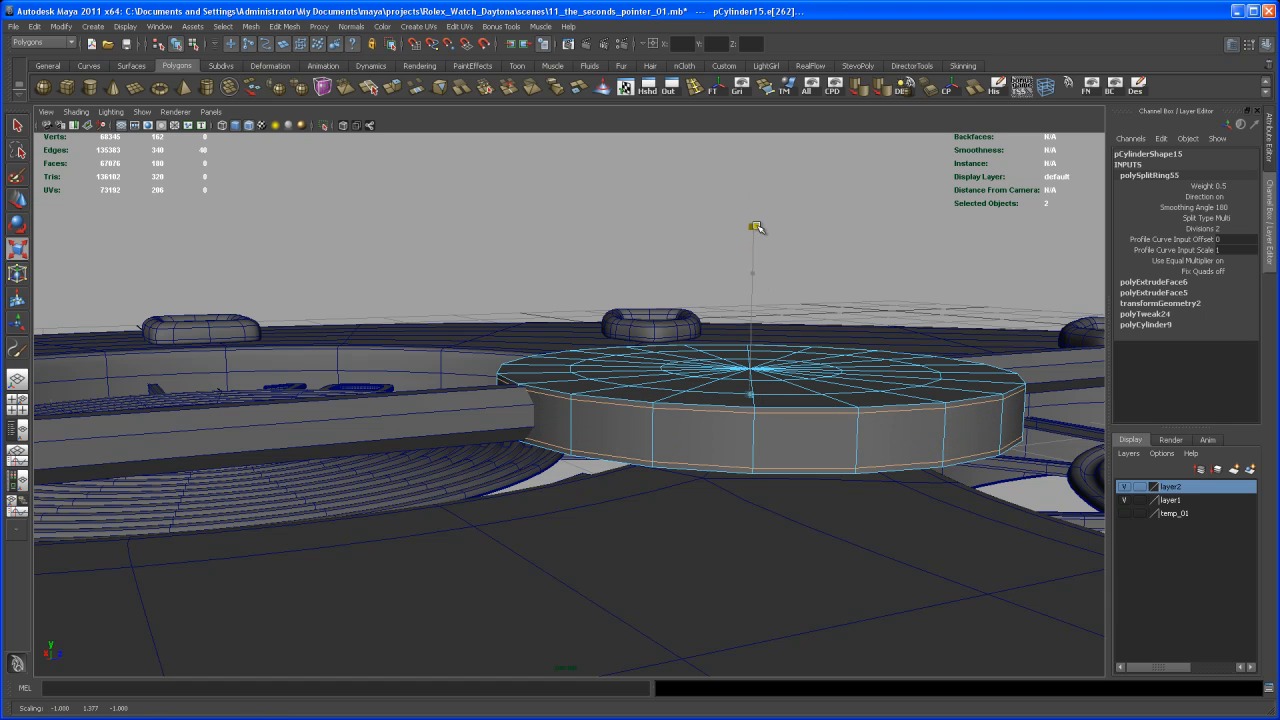
Step: Display the disc and the seconds pointer in smooth preview
key(3)
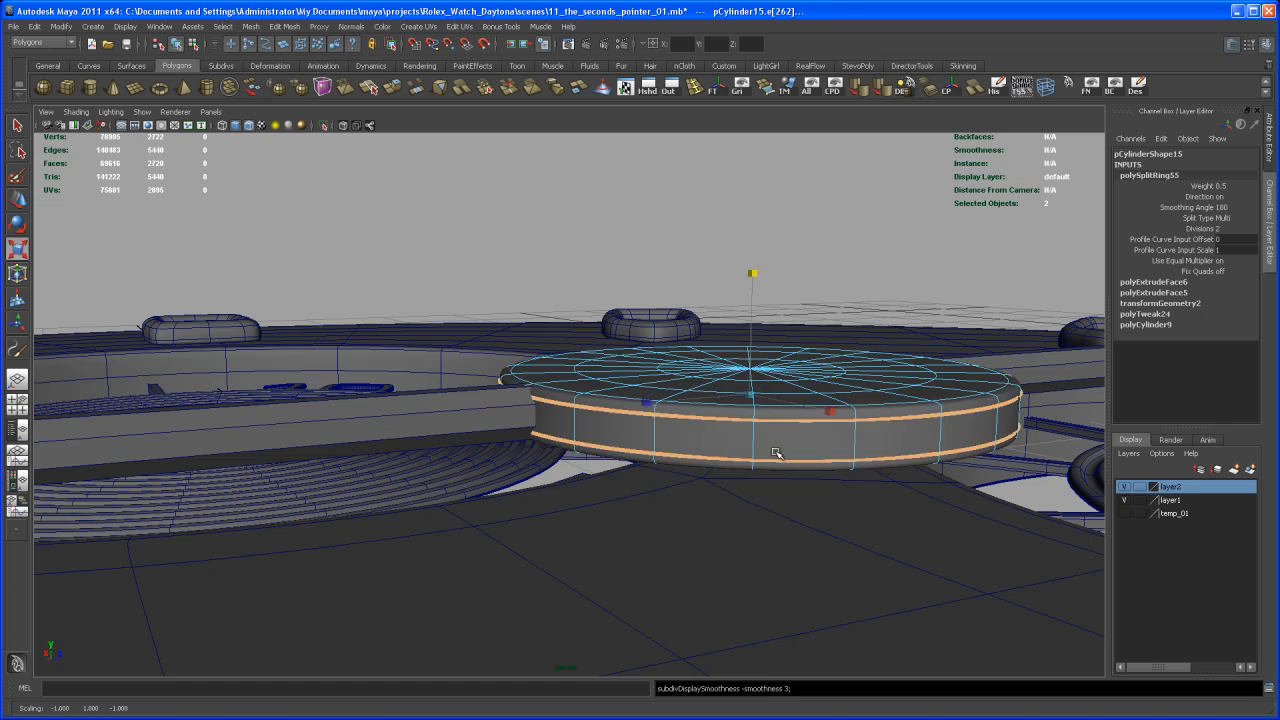
alt+drag(776, 453, 772, 474)
key(q)
click(460, 394)
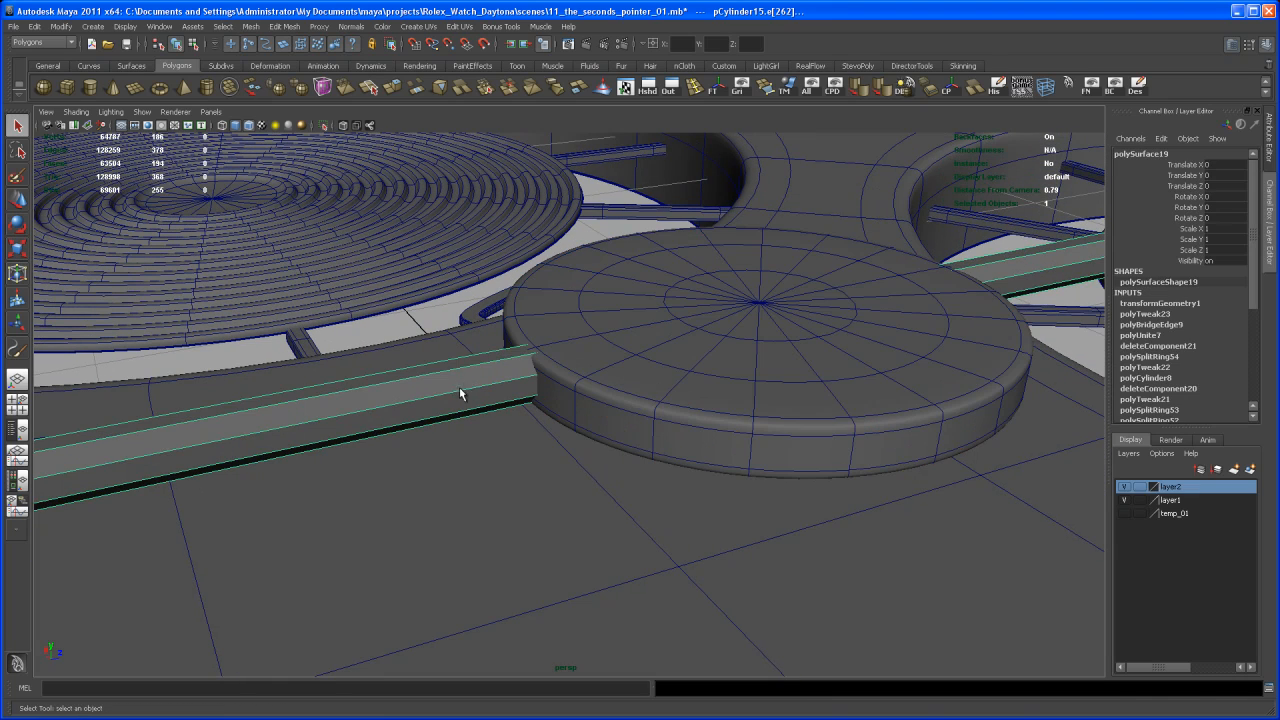
key(3)
alt+right_drag(808, 348, 666, 337)
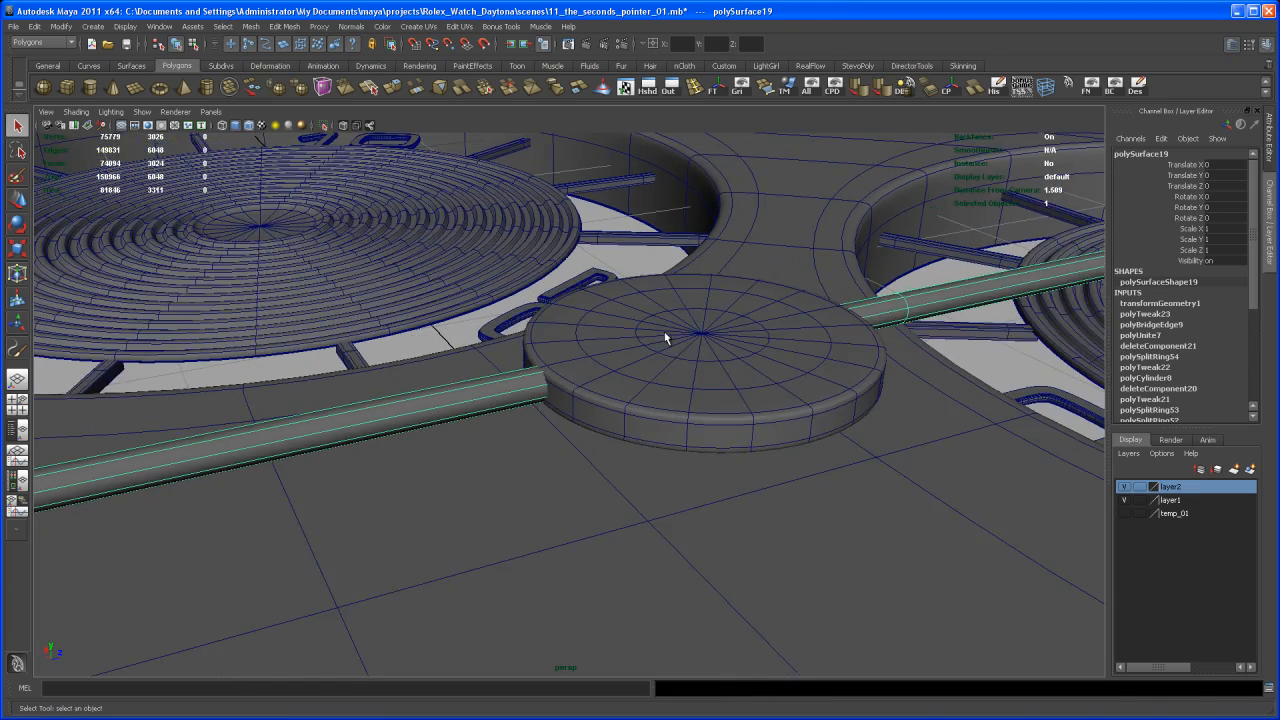
Step: Duplicate the small ring cap at the centre of the lower subdial's pointer
alt+drag(800, 350, 657, 406)
alt+right_drag(760, 400, 651, 420)
alt+drag(651, 420, 573, 359)
alt+middle_drag(573, 359, 647, 441)
alt+drag(647, 441, 586, 448)
alt+middle_drag(598, 446, 586, 451)
alt+drag(586, 451, 600, 474)
alt+right_drag(600, 474, 619, 479)
alt+drag(619, 484, 566, 462)
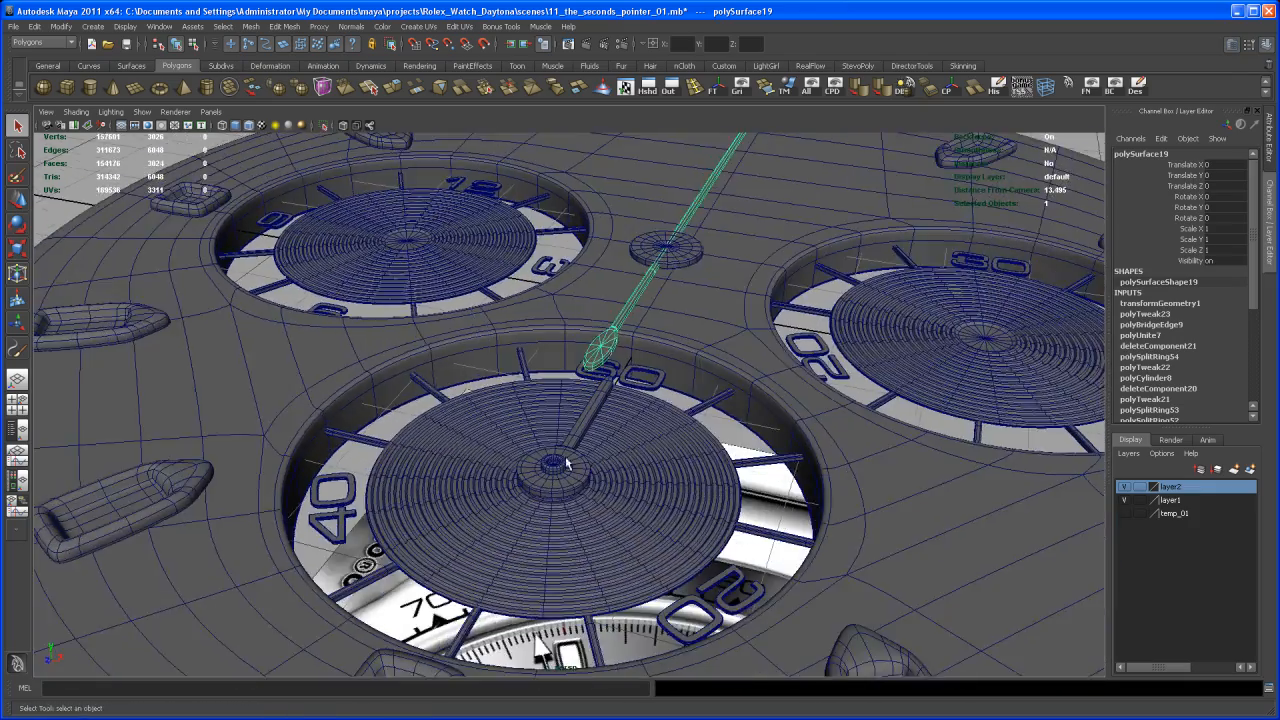
click(555, 465)
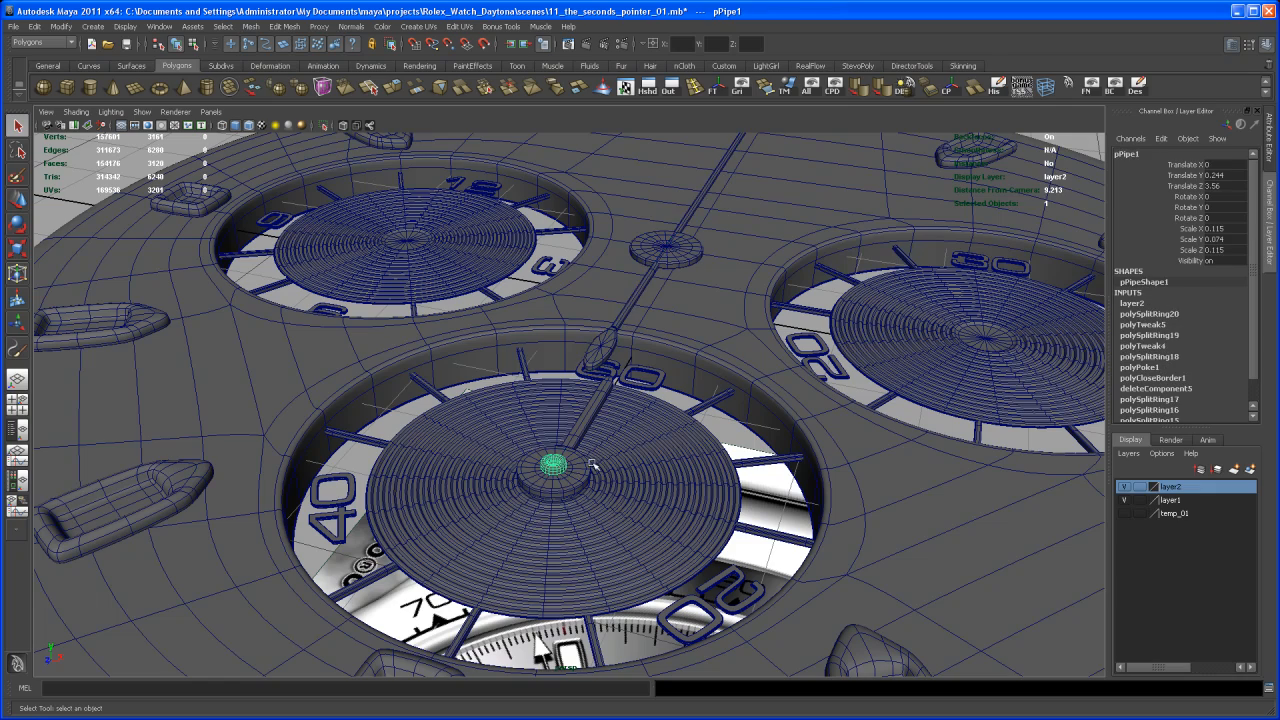
key(w)
alt+drag(586, 475, 657, 355)
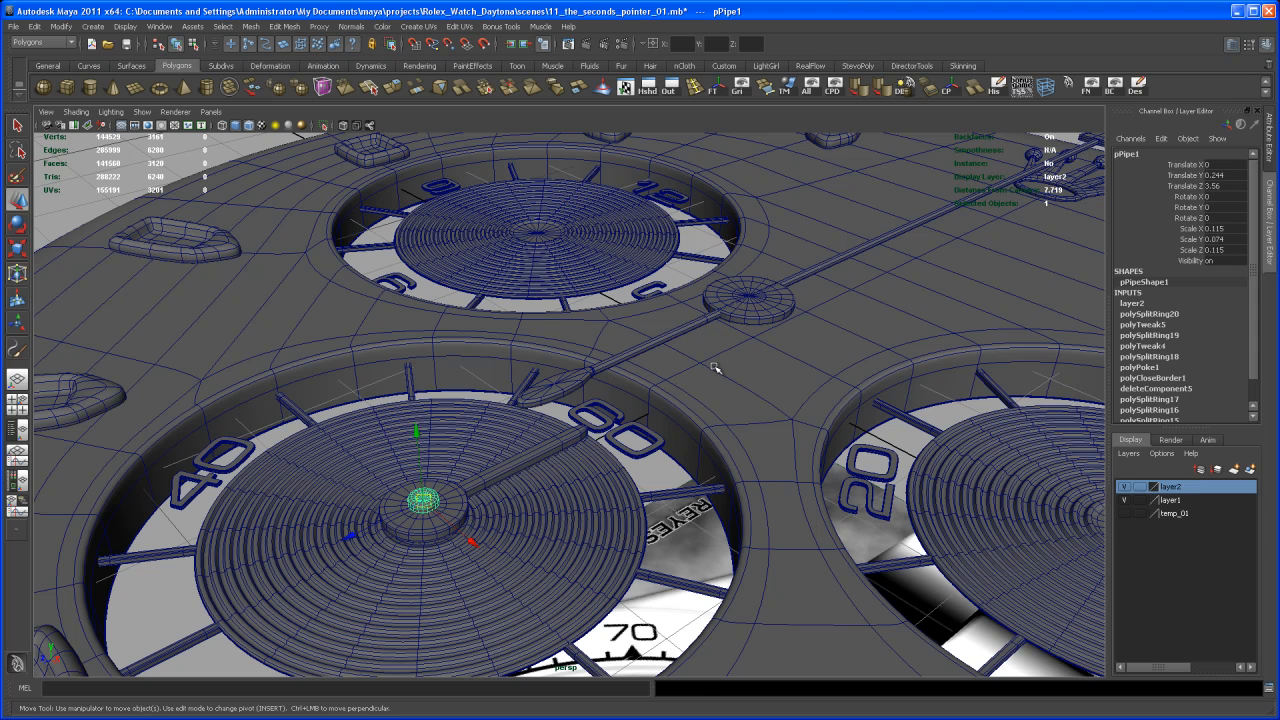
key(ctrl+d)
Step: Snap the duplicated ring cap to the disc's centre and raise it above the disc's top surface
alt+drag(457, 463, 642, 366)
alt+right_drag(642, 366, 728, 379)
alt+middle_drag(728, 379, 566, 497)
alt+right_drag(566, 497, 687, 524)
alt+middle_drag(687, 524, 611, 480)
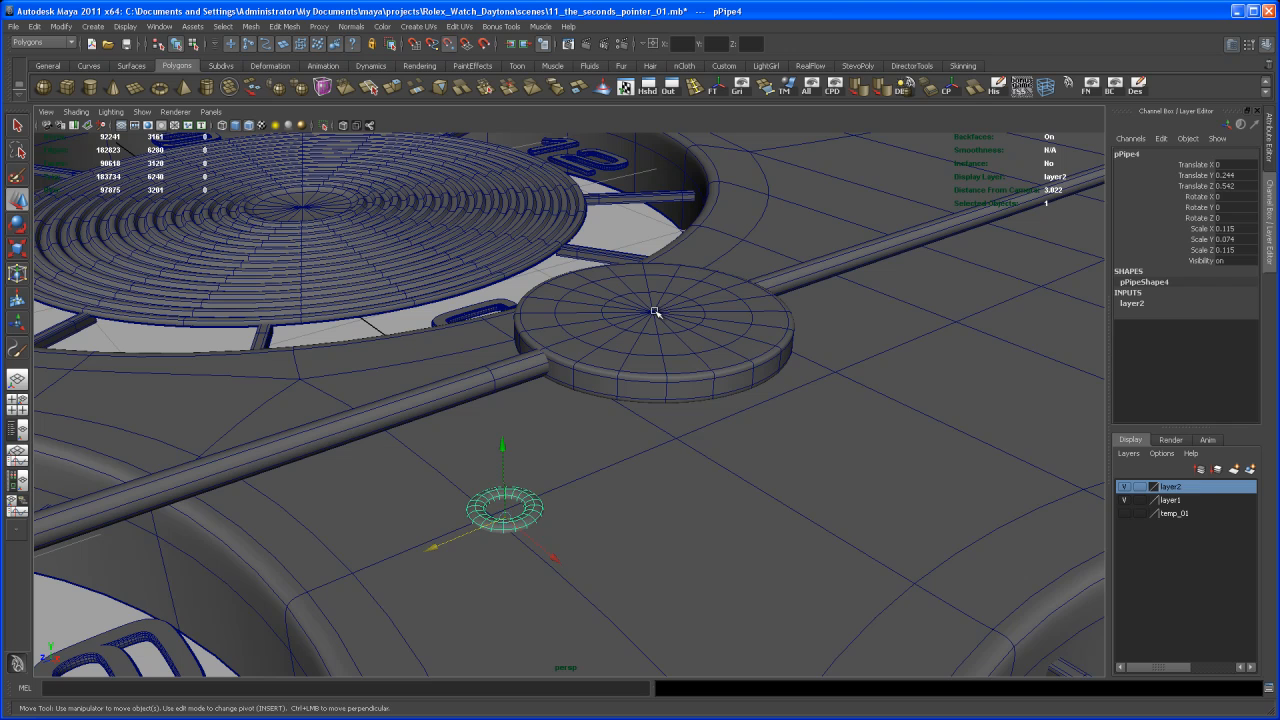
middle_click(654, 312)
drag(655, 391, 653, 310)
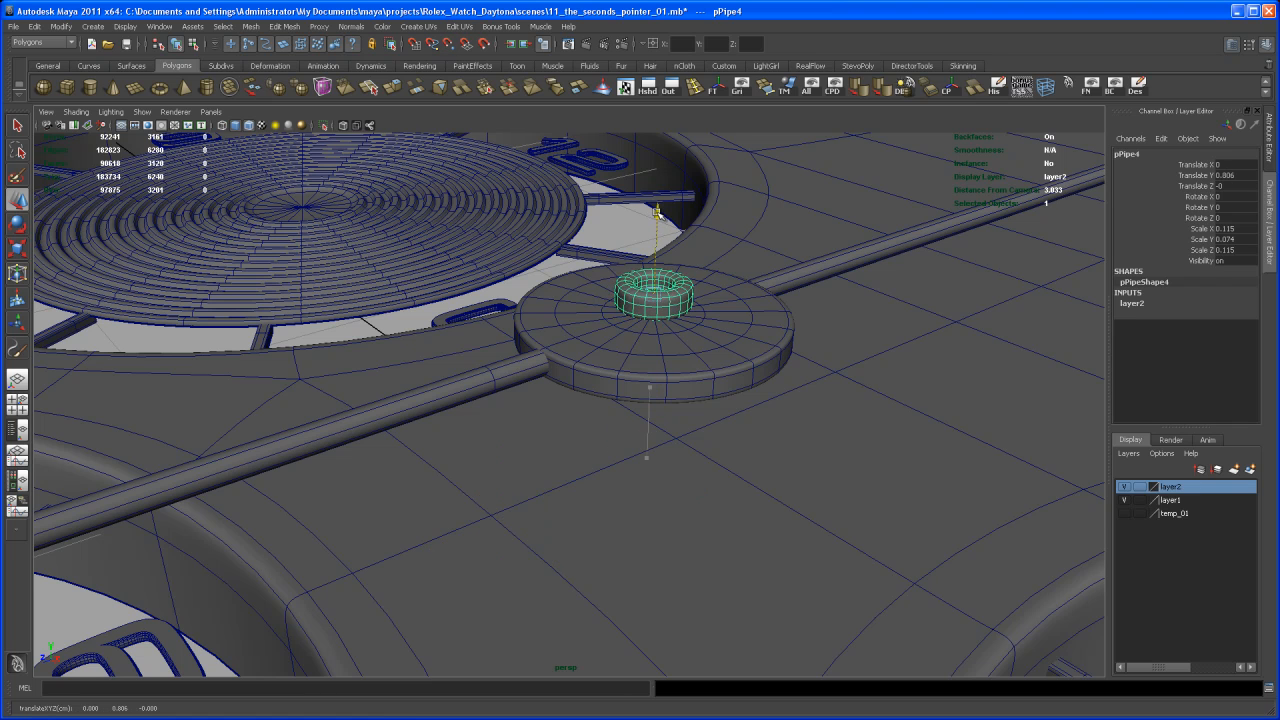
Step: Lower the ring cap onto the disc's top surface, at a Translate Y of about 0.79
alt+drag(659, 286, 654, 274)
alt+right_drag(654, 274, 663, 457)
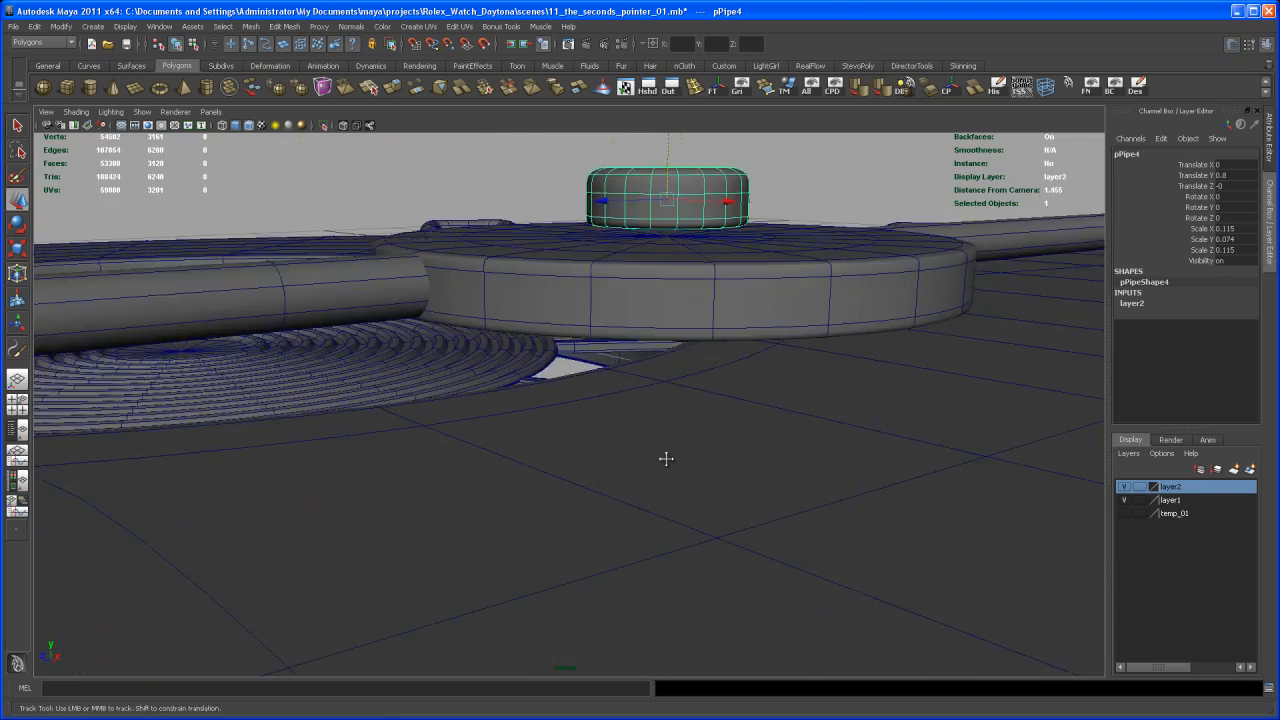
alt+middle_drag(663, 457, 576, 502)
alt+right_drag(576, 502, 690, 491)
alt+drag(690, 491, 604, 186)
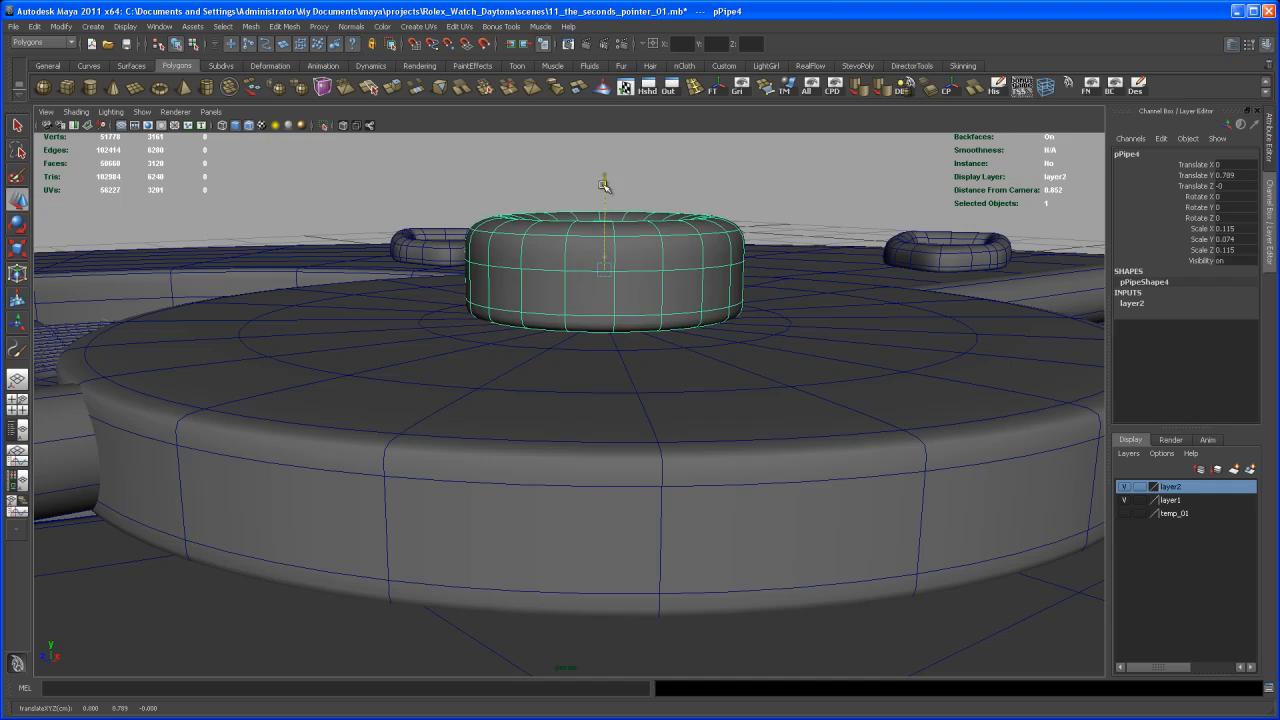
Step: Review the finished hub and seconds pointer on the whole dial, and compare it with the reference photo
alt+right_drag(746, 348, 640, 345)
alt+drag(640, 345, 649, 457)
alt+right_drag(649, 457, 554, 457)
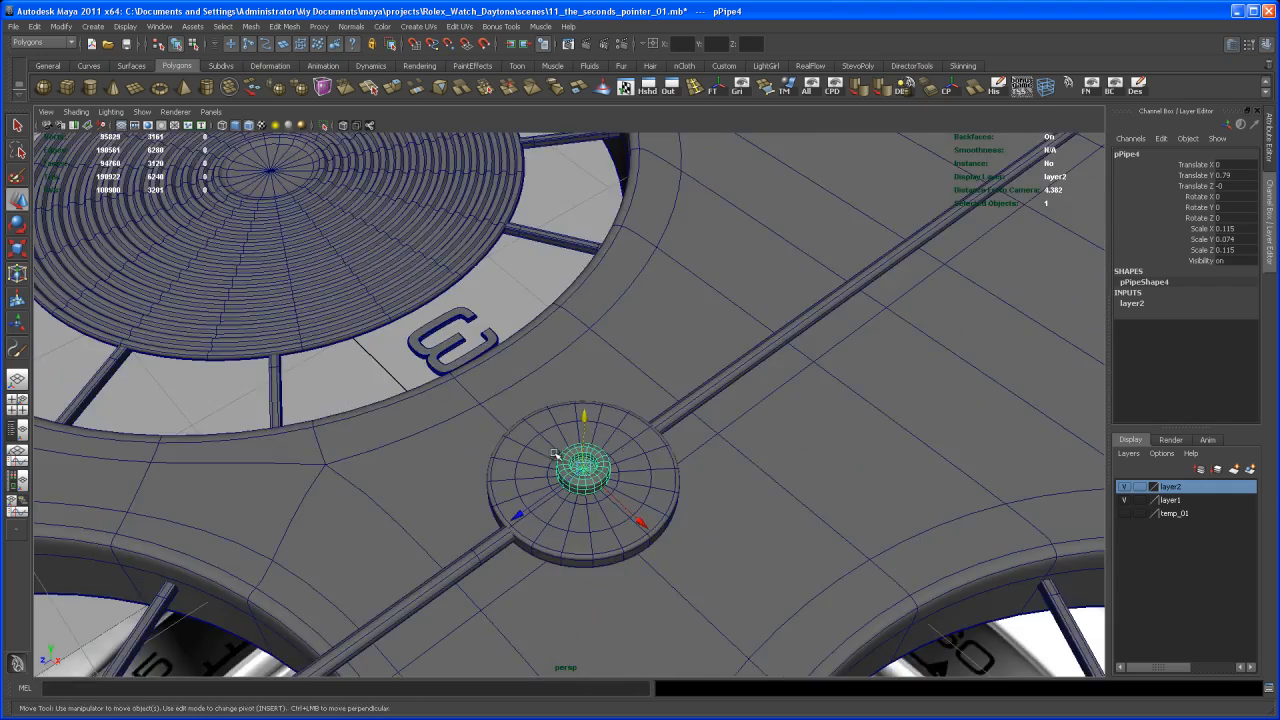
alt+middle_drag(554, 457, 651, 336)
alt+right_drag(714, 426, 570, 410)
alt+middle_drag(570, 410, 601, 392)
alt+right_drag(601, 392, 605, 527)
alt+drag(605, 527, 624, 469)
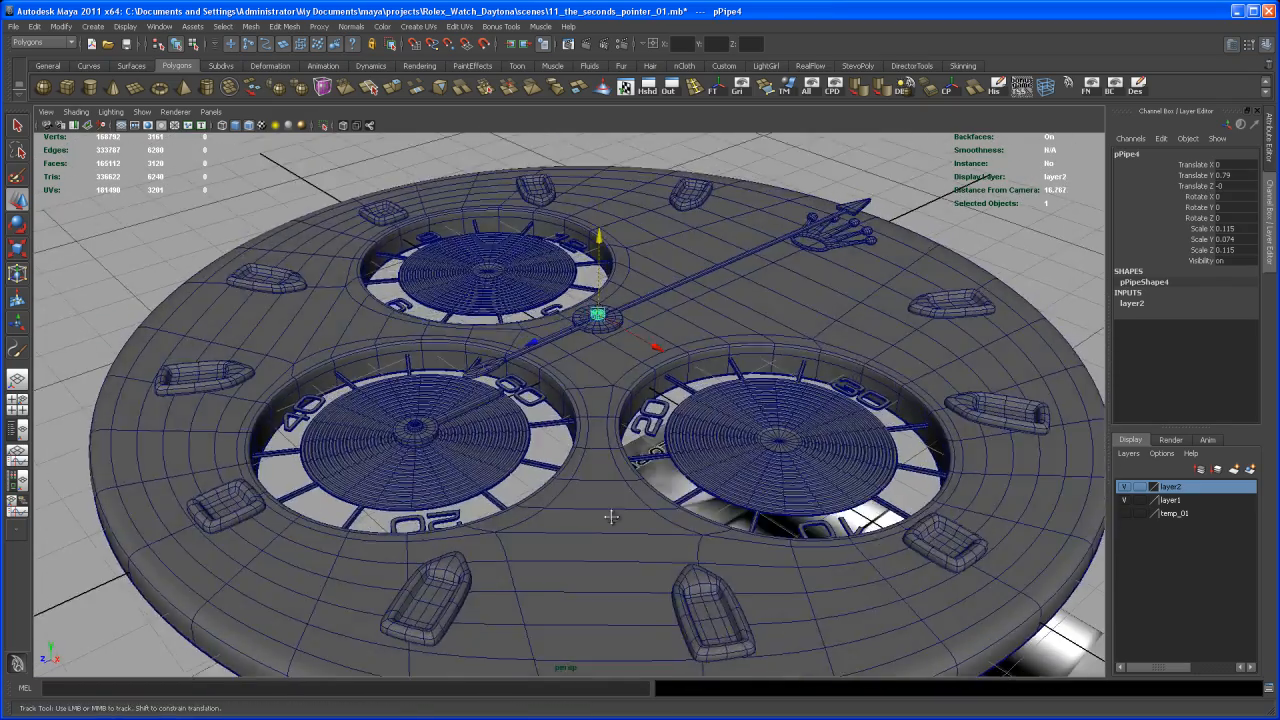
alt+middle_drag(611, 516, 626, 451)
alt+drag(614, 537, 625, 507)
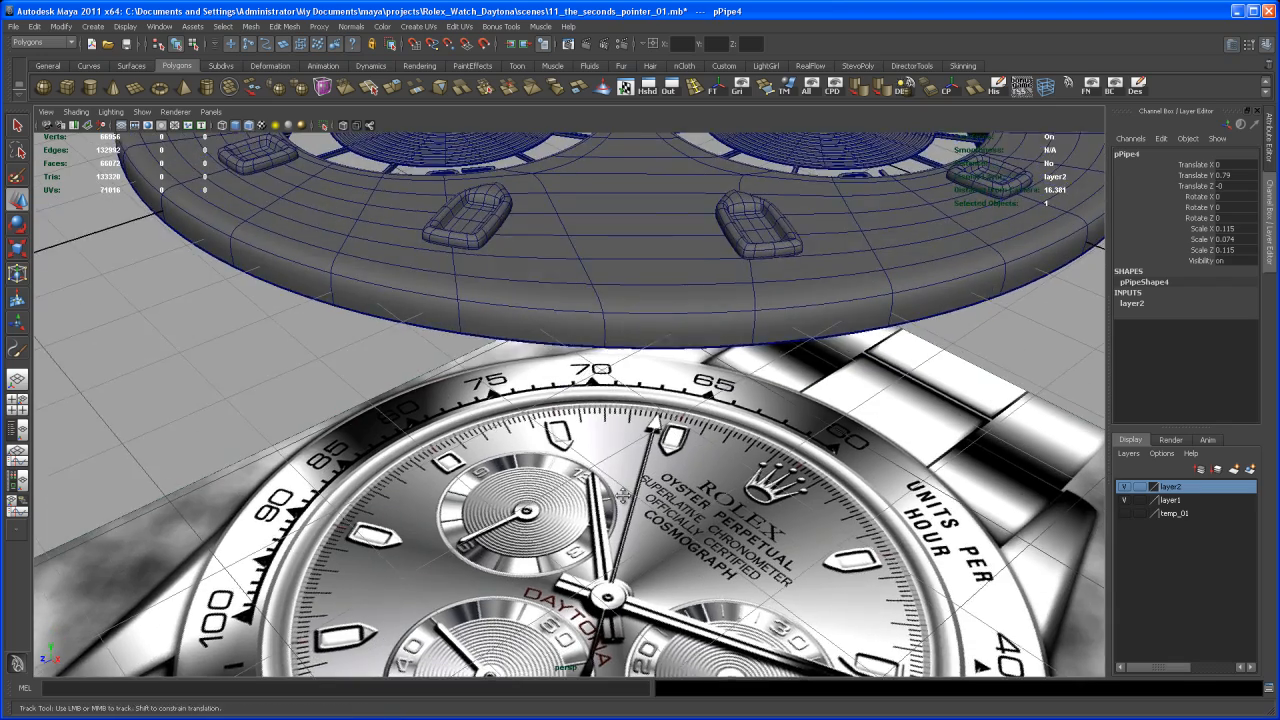